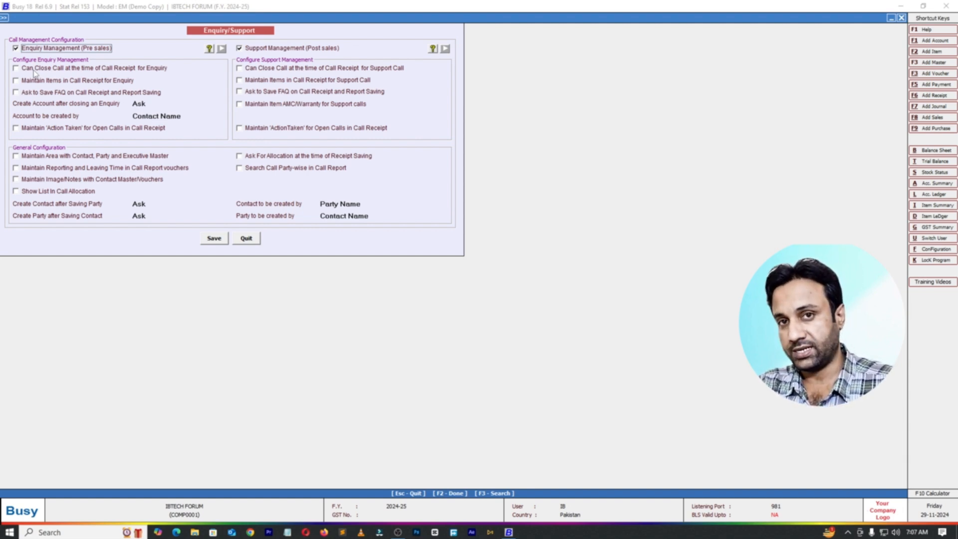
# Step: Allow enquiry calls to be closed at the time of call receipt, save the Enquiry/Support configuration and leave it
pyautogui.click(18, 69)
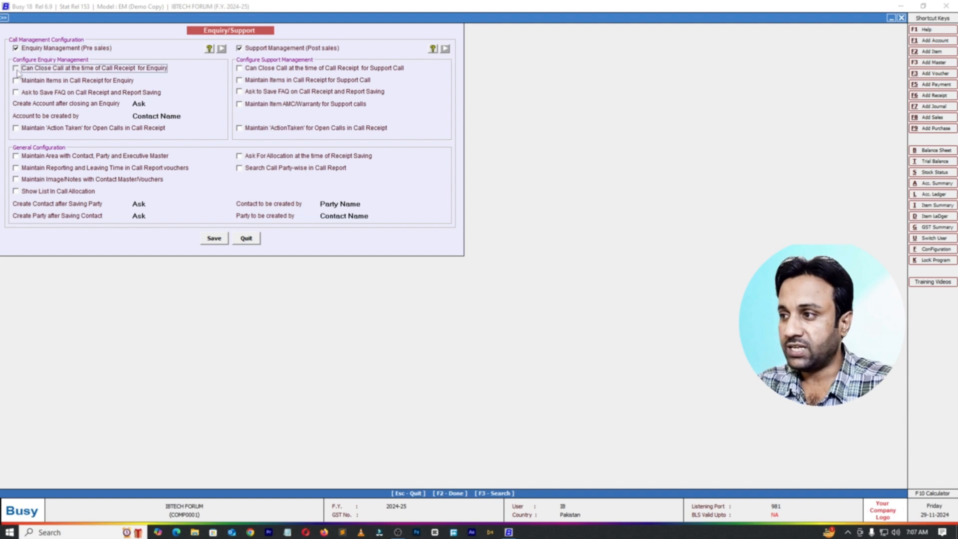
pyautogui.click(214, 239)
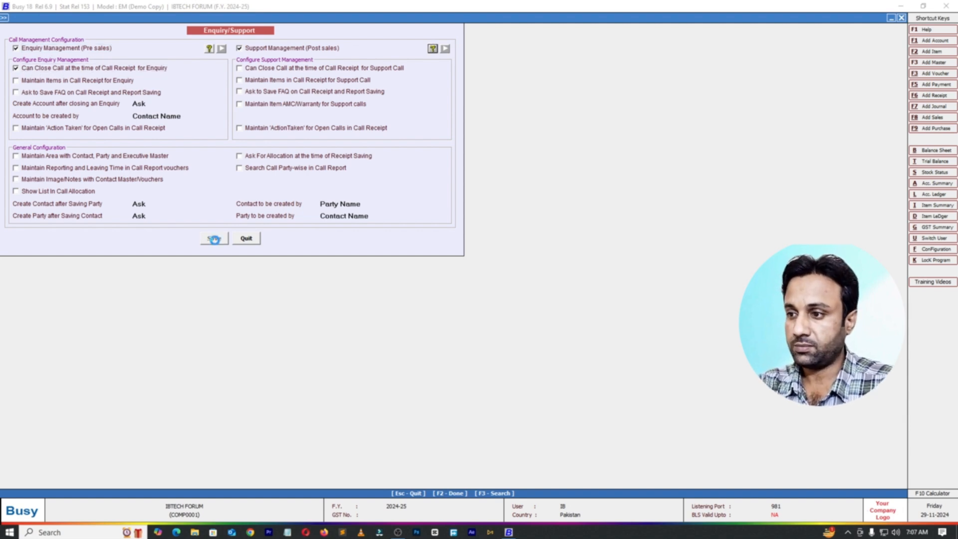
pyautogui.press('Escape')
pyautogui.press('Escape')
pyautogui.press('Escape')
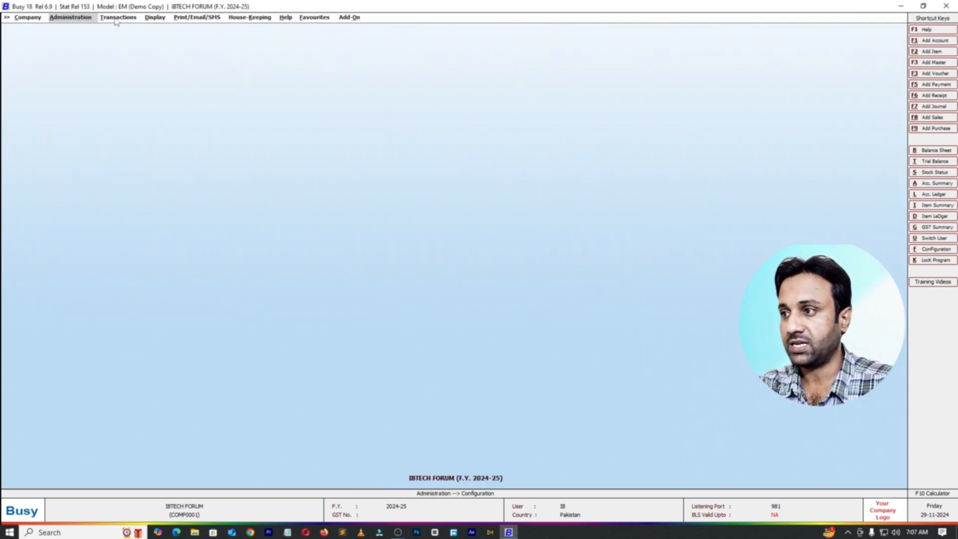
# Step: Start a new call receipt voucher in the Main series and date it 05-07-2024
pyautogui.click(117, 18)
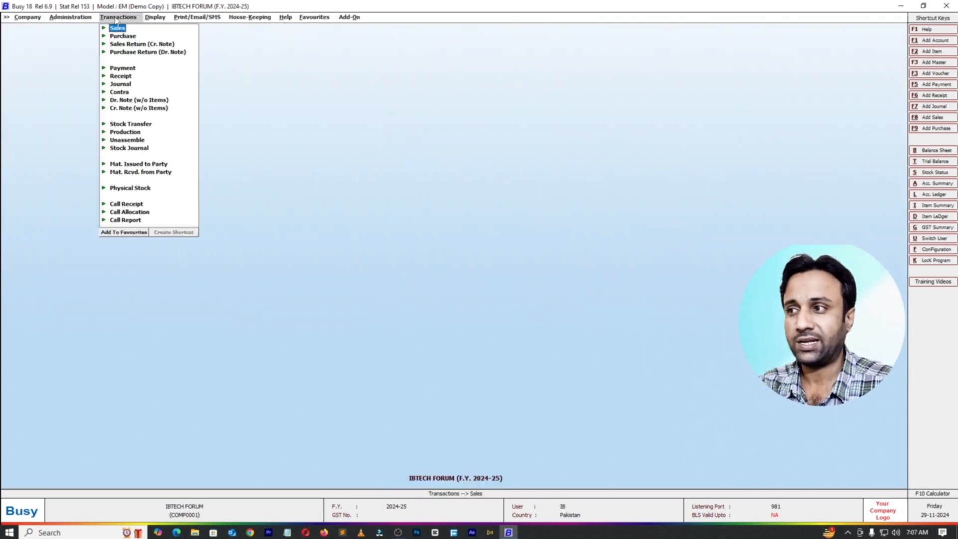
pyautogui.click(126, 203)
pyautogui.click(131, 211)
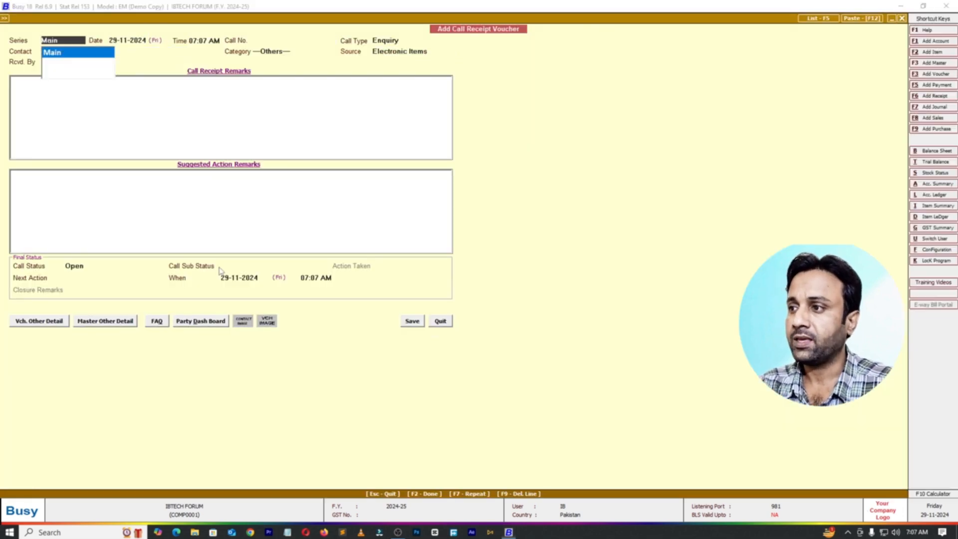
pyautogui.press('Return')
pyautogui.write('05-')
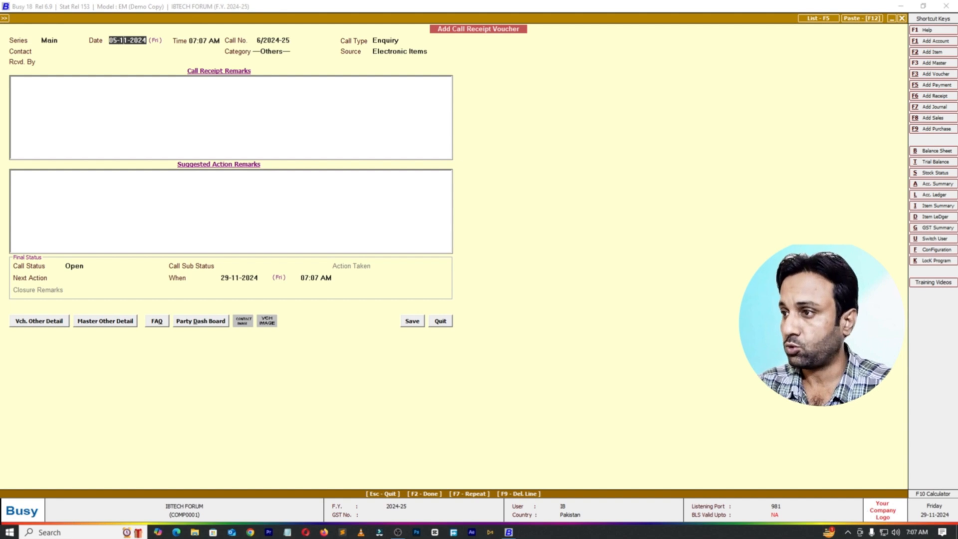
pyautogui.write('07')
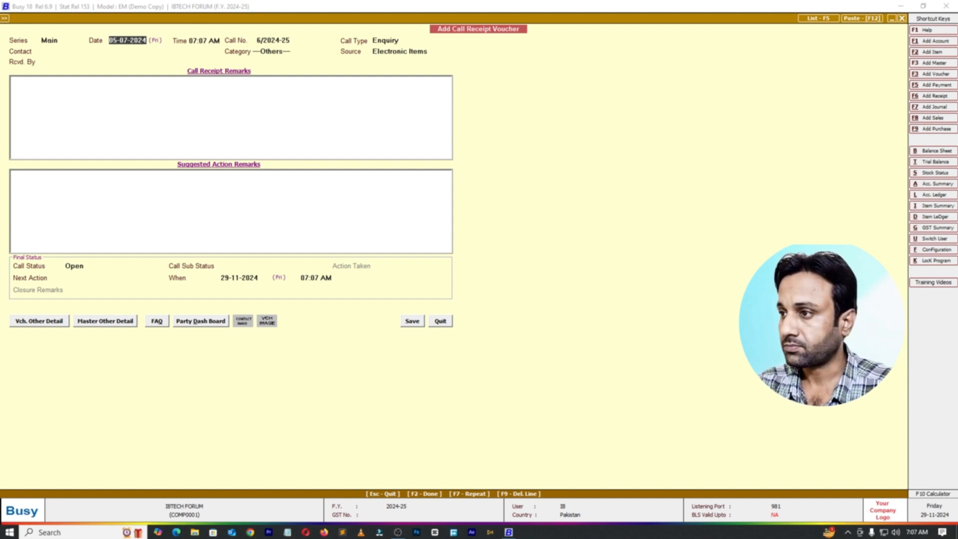
pyautogui.press('Return')
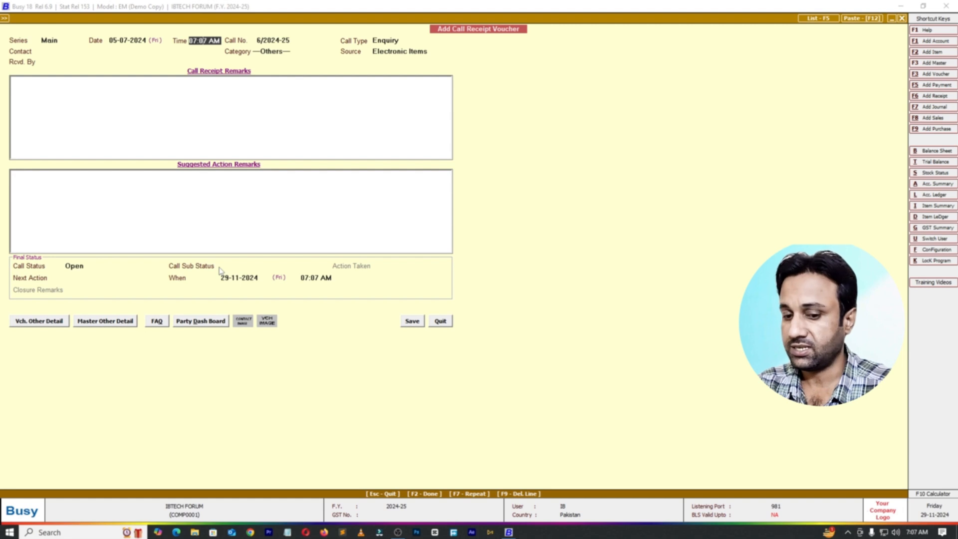
# Step: Set the voucher's time to 10:07 AM and accept Enquiry as the call type
pyautogui.write('10')
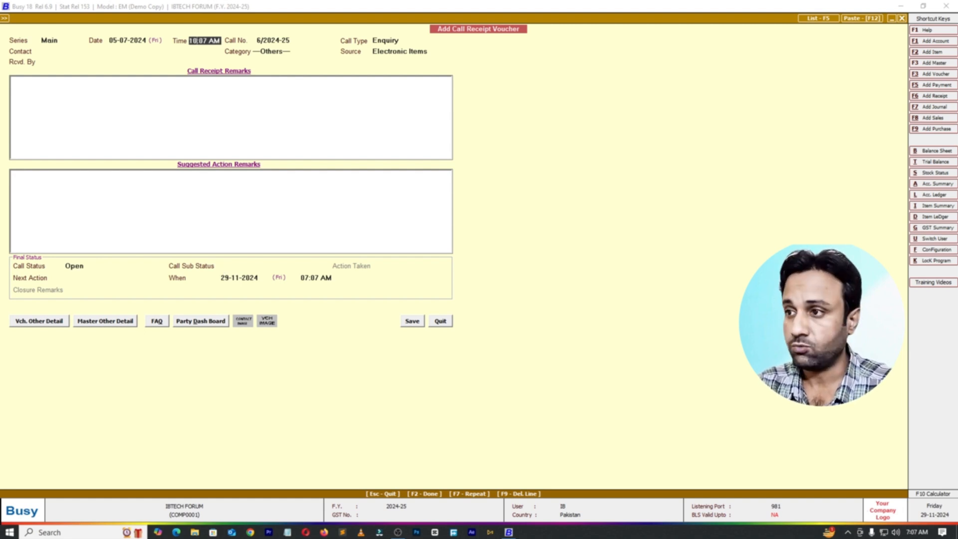
pyautogui.press('Return')
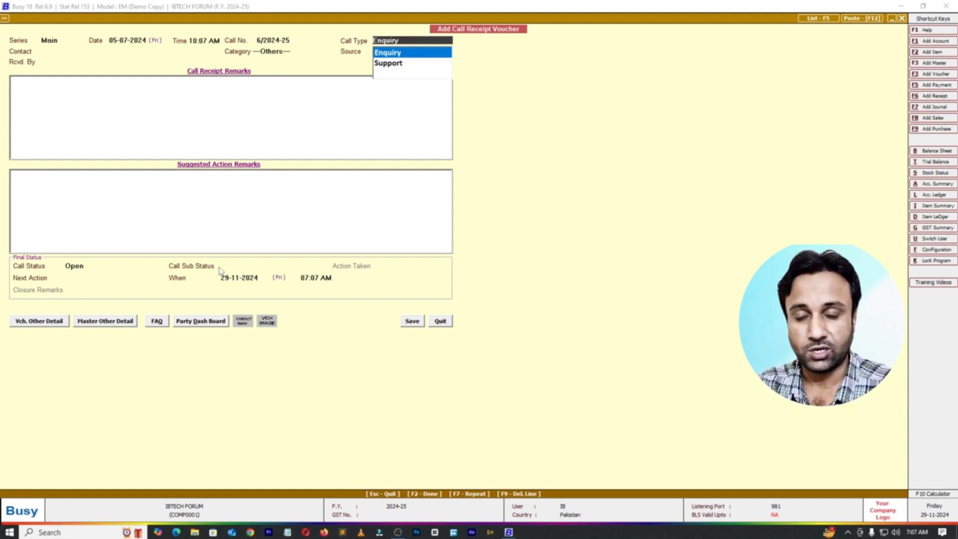
pyautogui.press('Return')
pyautogui.press('Return')
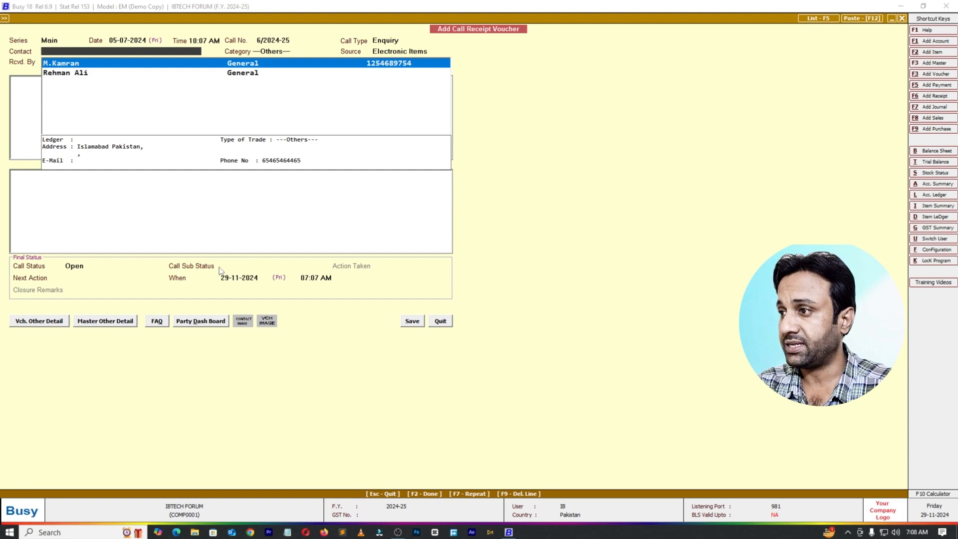
# Step: Create a new contact master from the voucher, enter the contact's name and leave Connect with Ledger at N
pyautogui.press('F3')
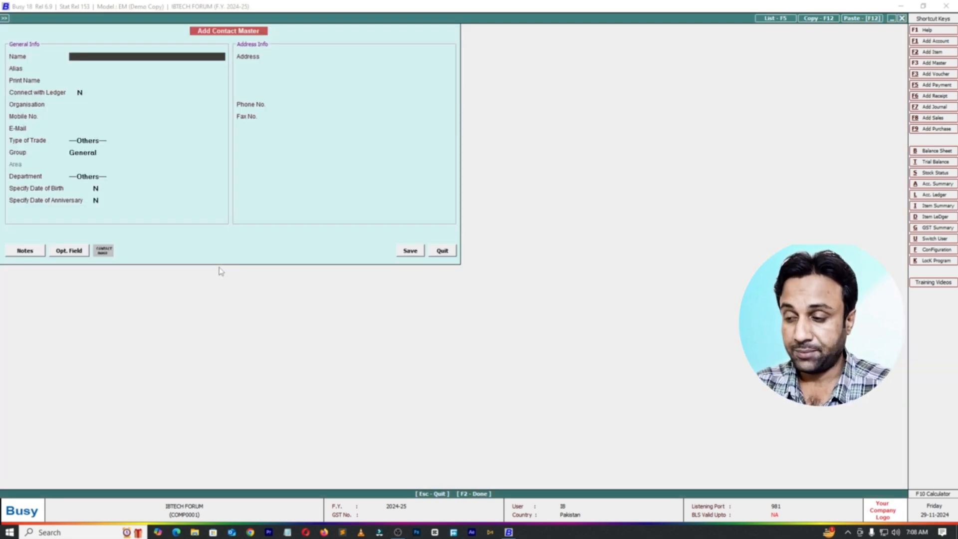
pyautogui.write('Mr.')
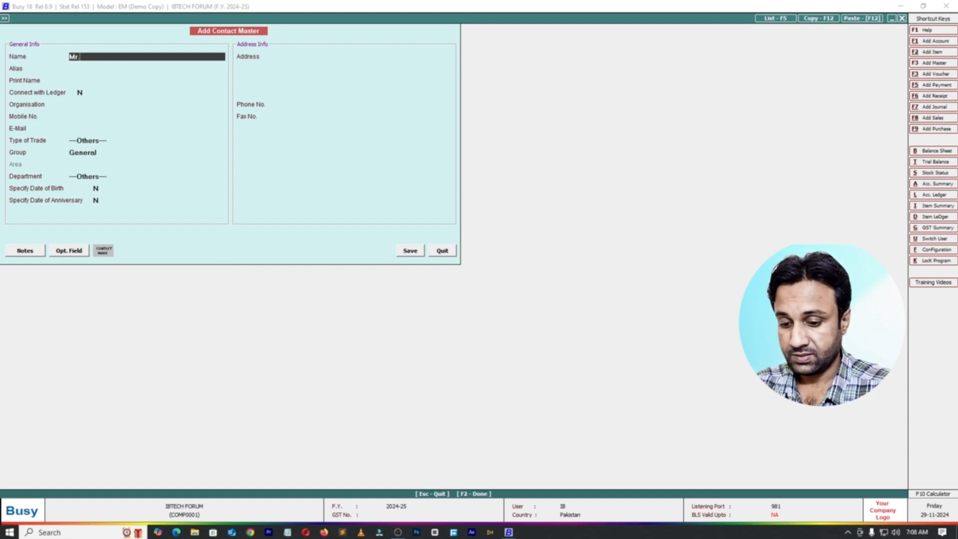
pyautogui.write('Hafeez')
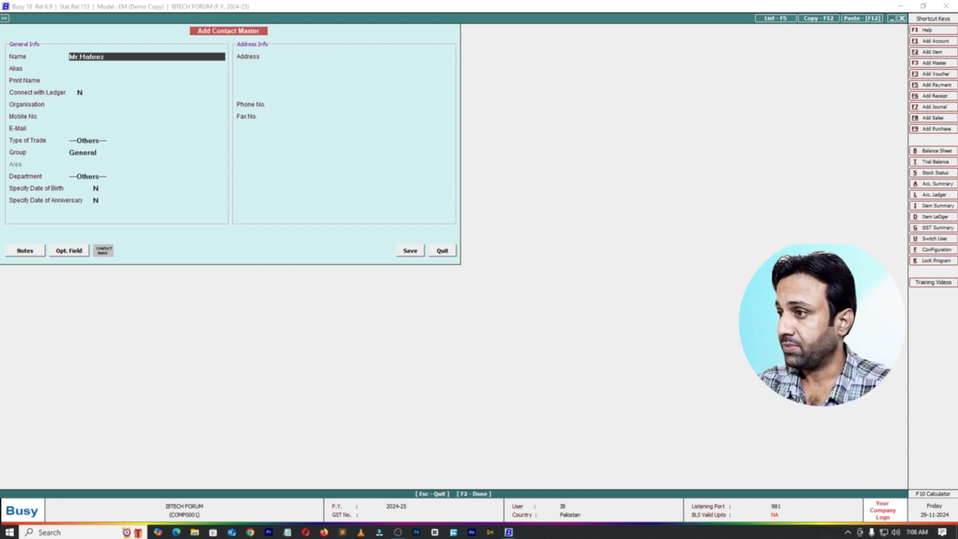
pyautogui.press('Return')
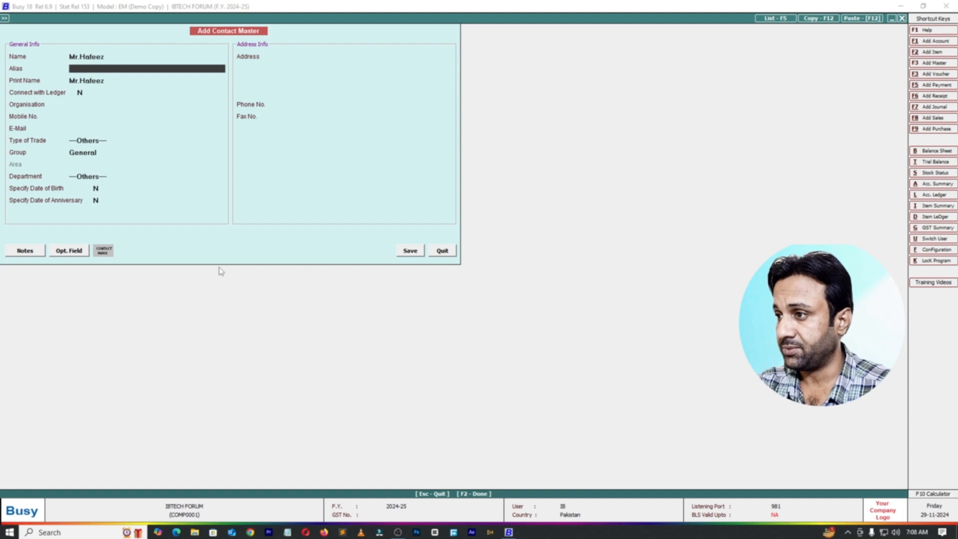
pyautogui.press('Return')
pyautogui.press('Return')
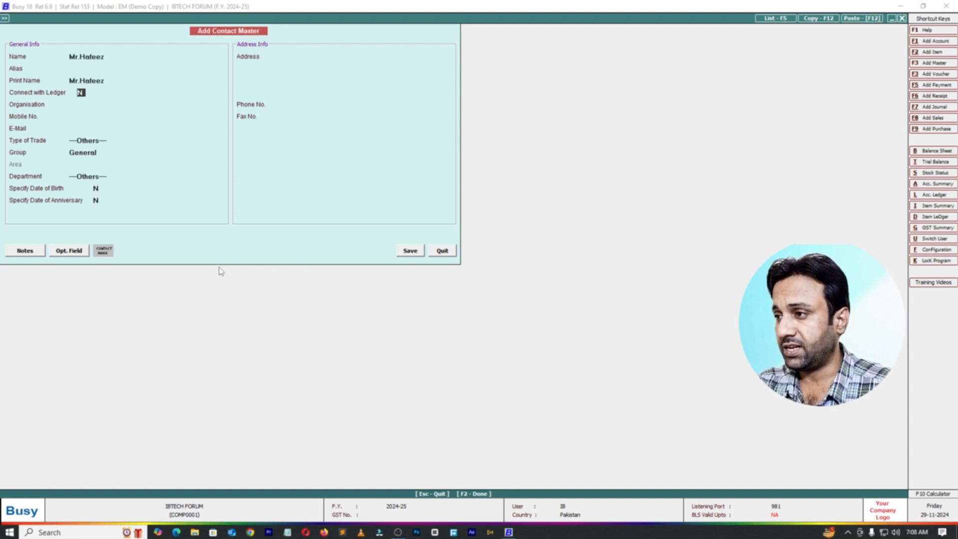
pyautogui.press('Return')
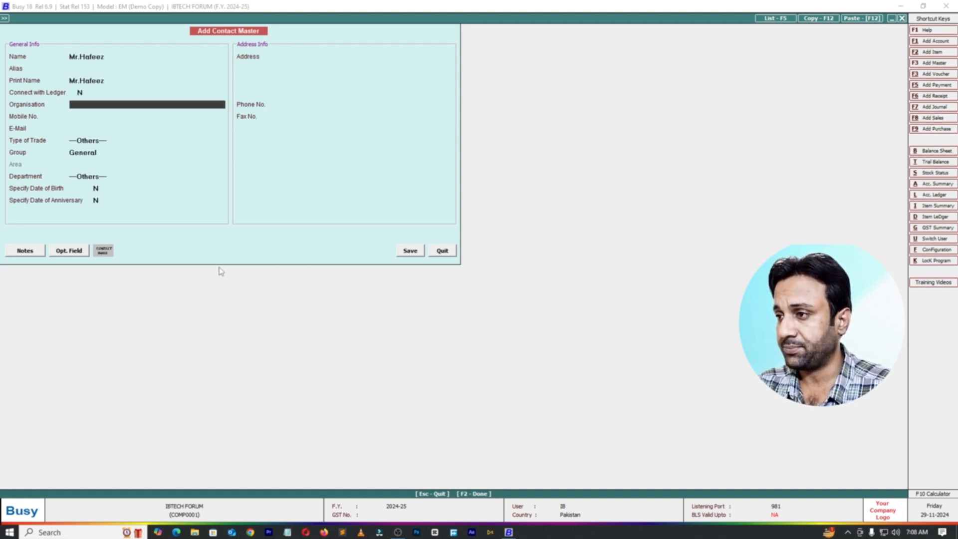
# Step: Enter Oil Company as the new contact's organisation
pyautogui.press('Return')
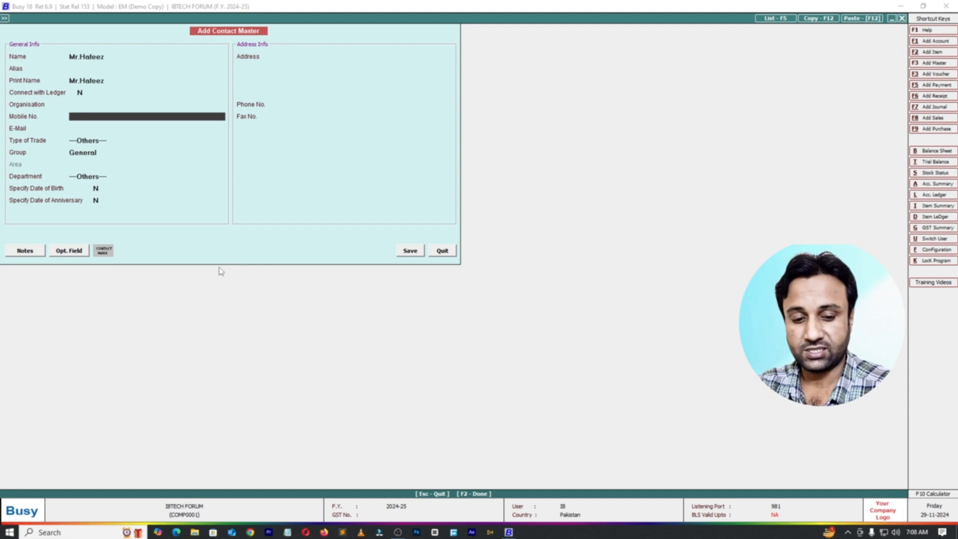
pyautogui.press('Up')
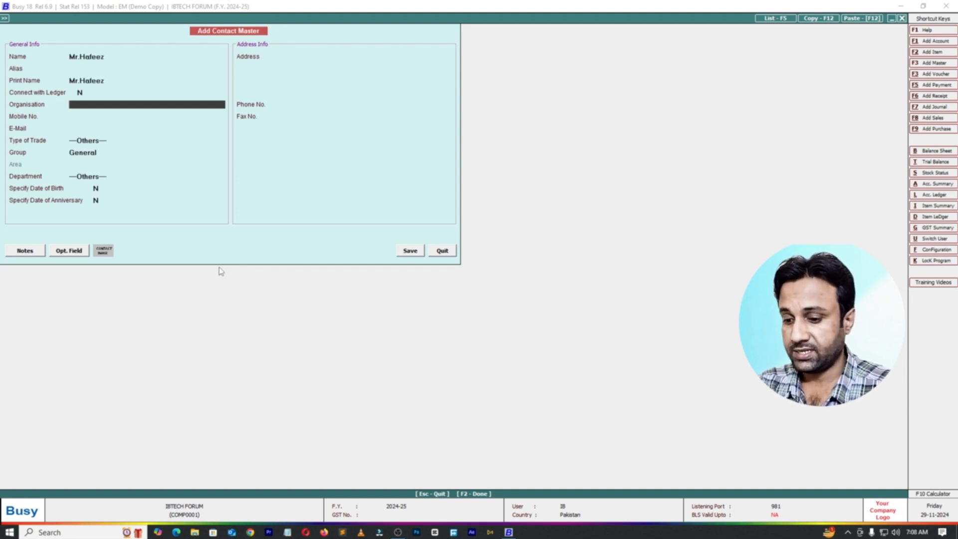
pyautogui.write('Oil Ga')
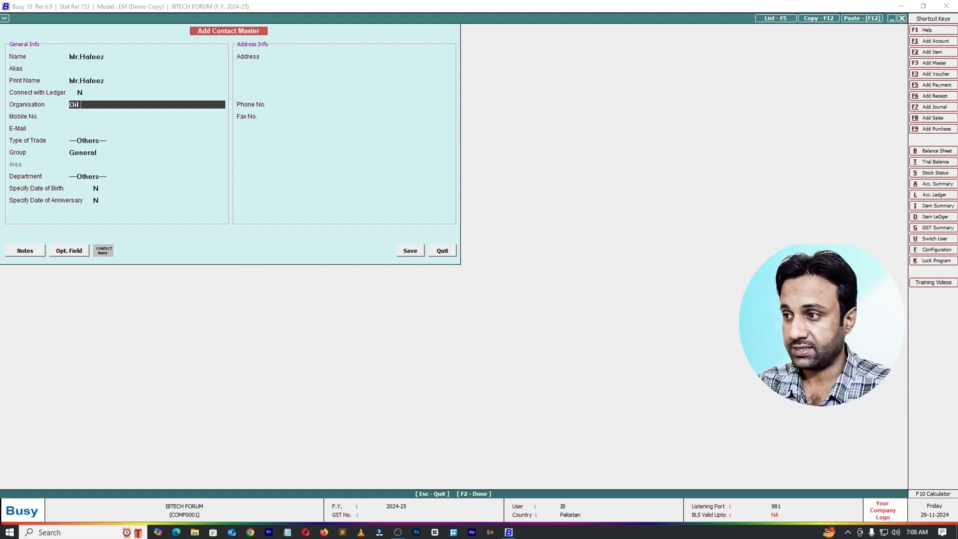
pyautogui.press('BackSpace')
pyautogui.press('BackSpace')
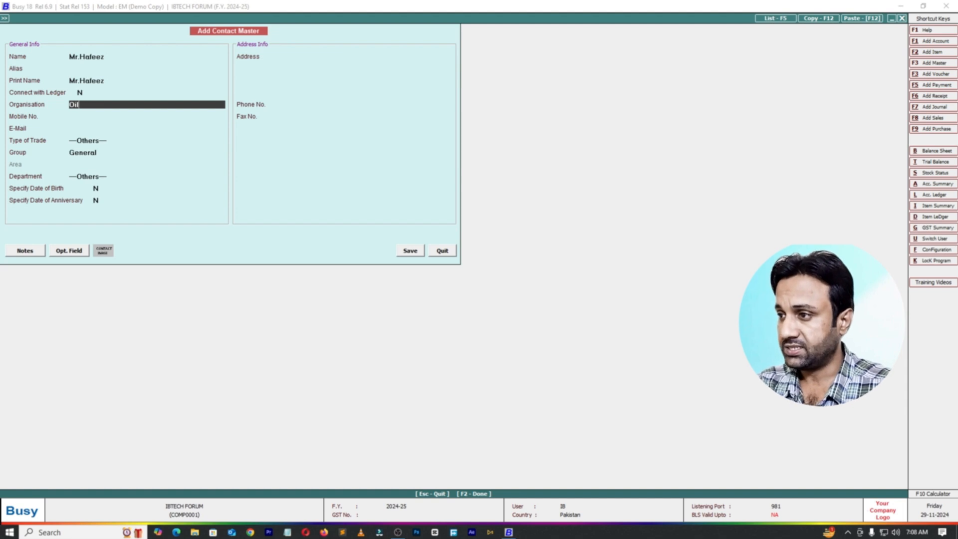
pyautogui.write('Company')
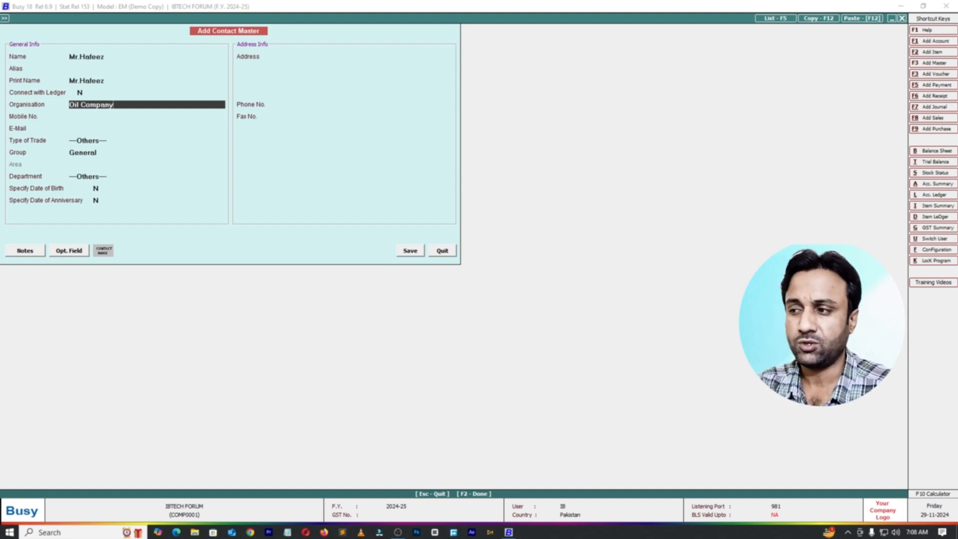
pyautogui.press('Return')
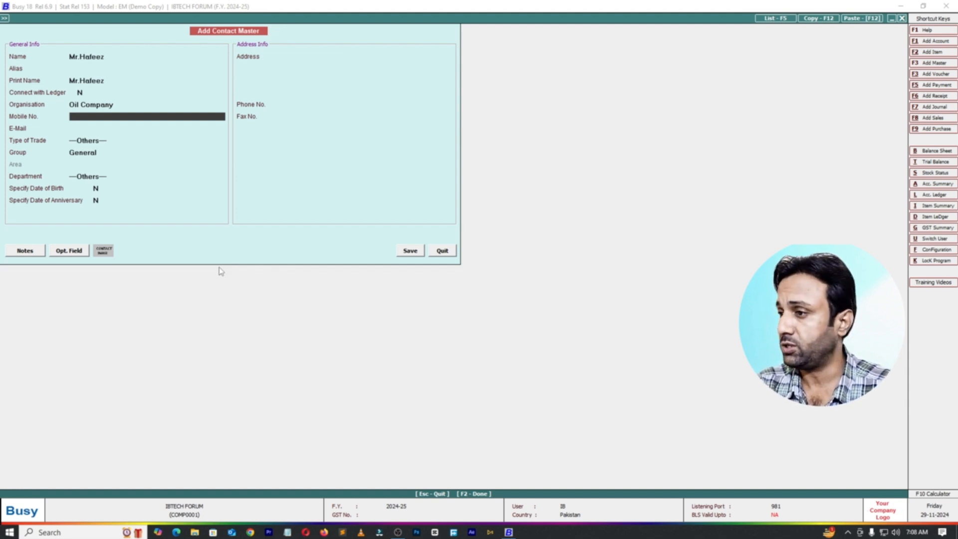
# Step: Enter the contact's mobile number and leave the e-mail blank
pyautogui.write('21321321321321')
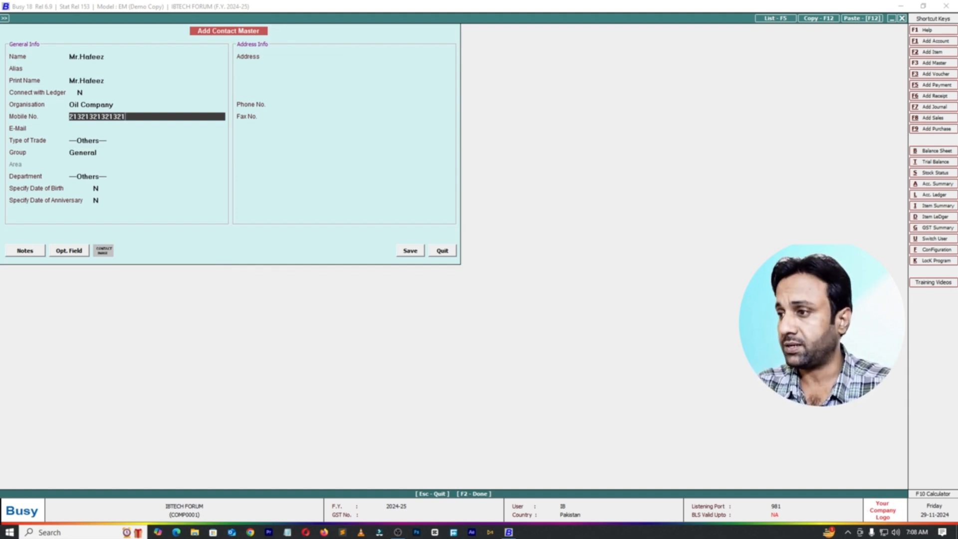
pyautogui.press('Return')
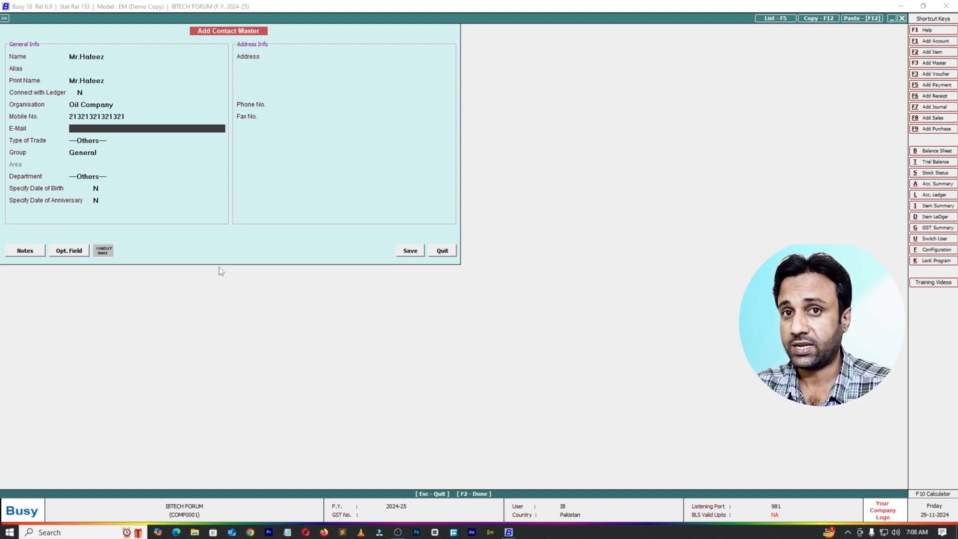
pyautogui.press('Return')
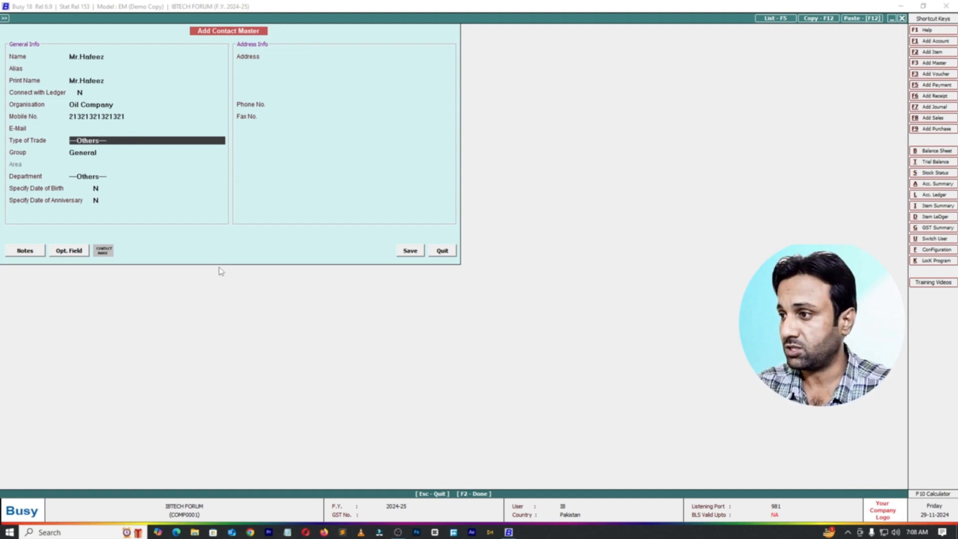
pyautogui.press('Up')
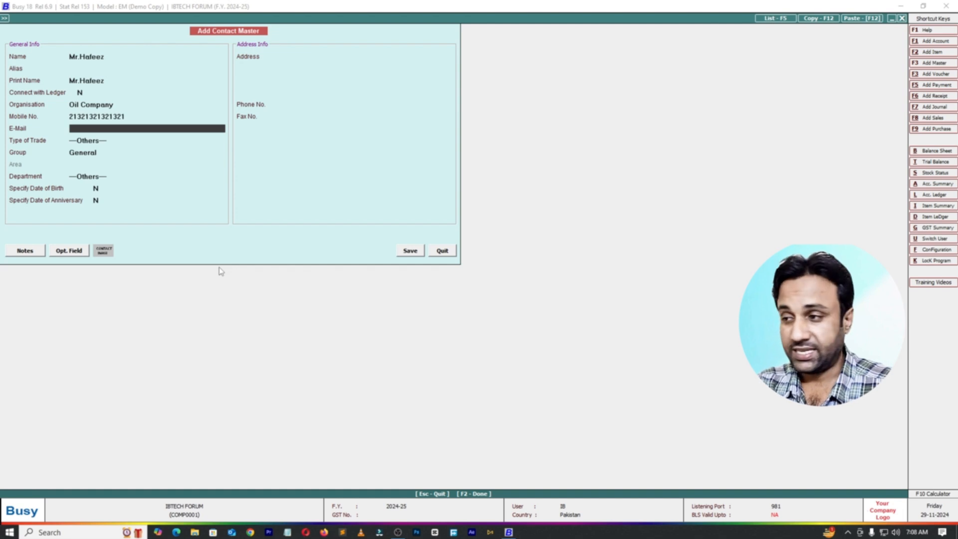
pyautogui.press('Return')
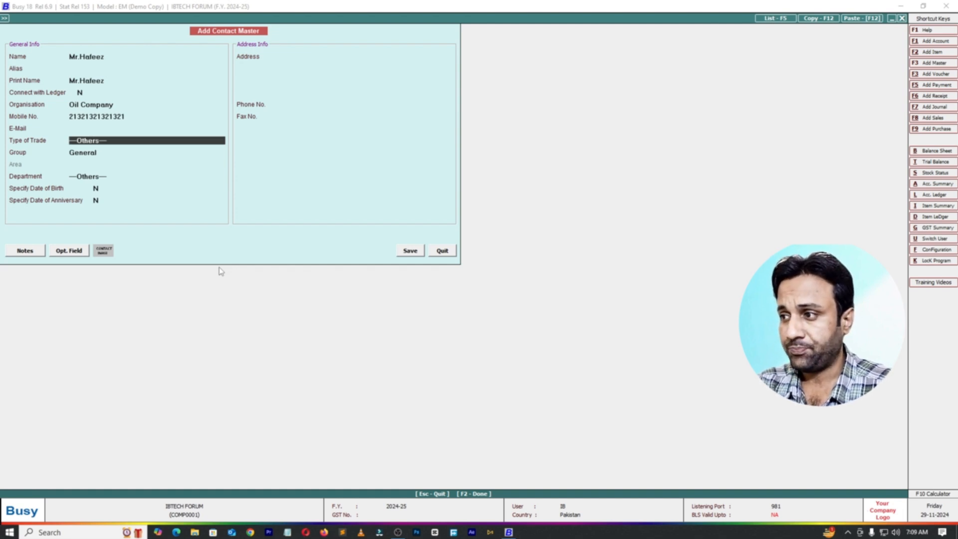
pyautogui.click(109, 137)
pyautogui.press('BackSpace')
pyautogui.press('BackSpace')
pyautogui.press('BackSpace')
pyautogui.press('BackSpace')
pyautogui.press('BackSpace')
pyautogui.press('BackSpace')
pyautogui.press('BackSpace')
pyautogui.press('BackSpace')
pyautogui.press('BackSpace')
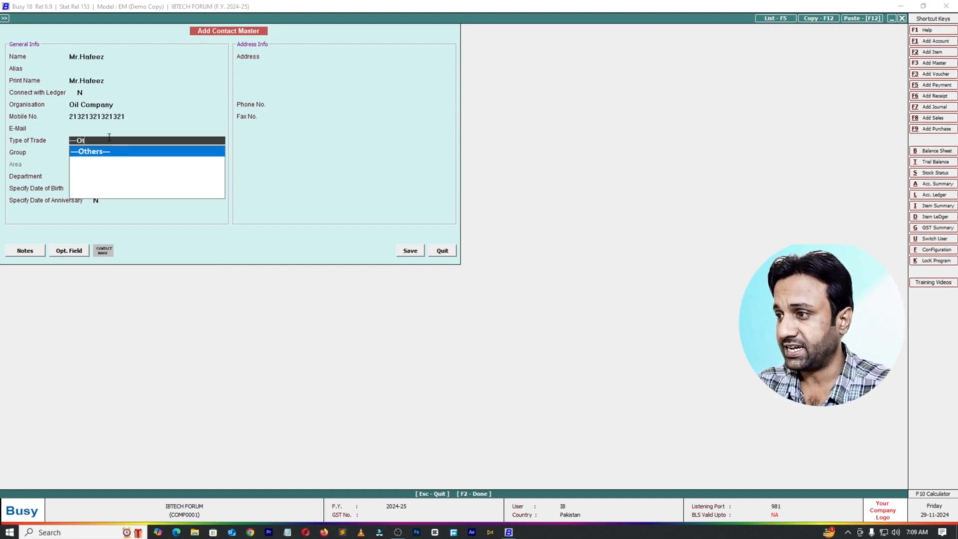
pyautogui.press('BackSpace')
pyautogui.press('BackSpace')
pyautogui.press('BackSpace')
pyautogui.press('Up')
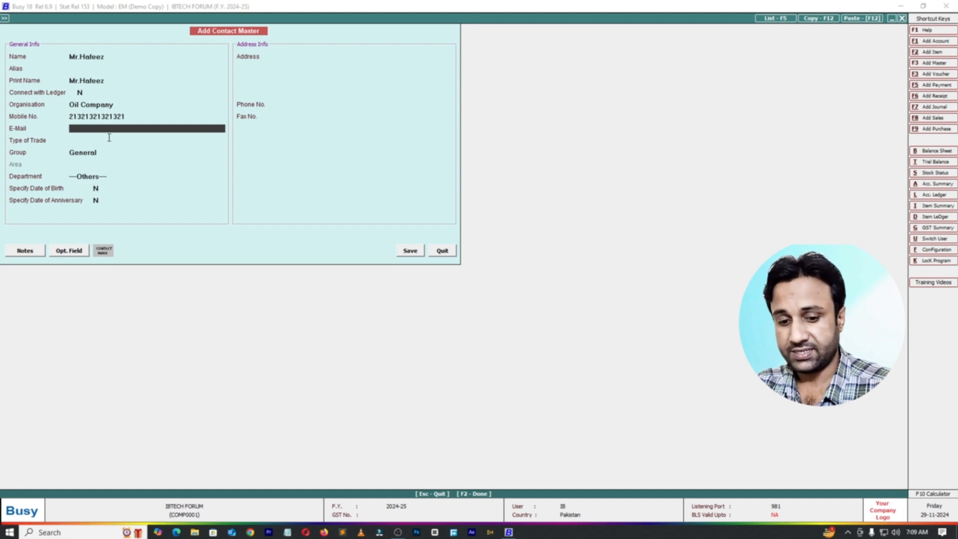
pyautogui.press('Return')
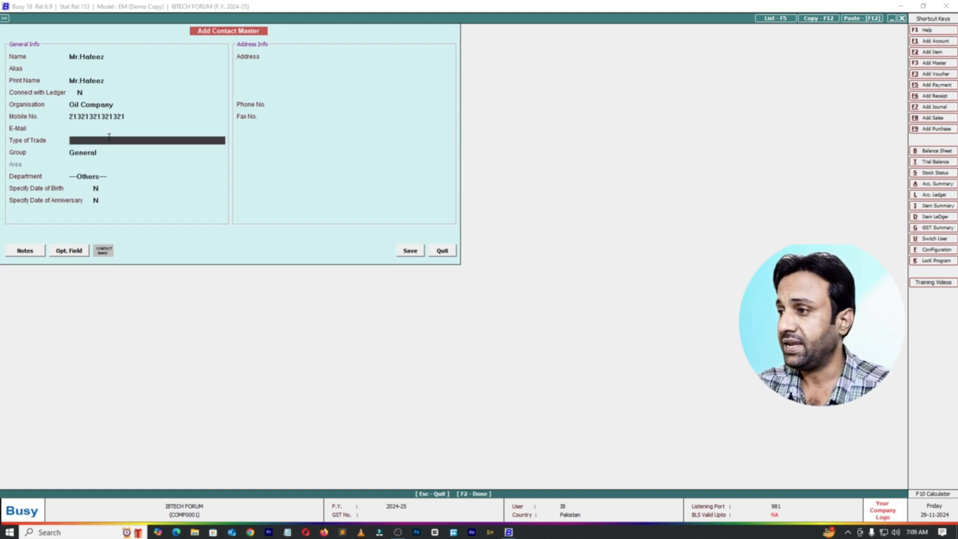
pyautogui.press('Up')
pyautogui.press('Return')
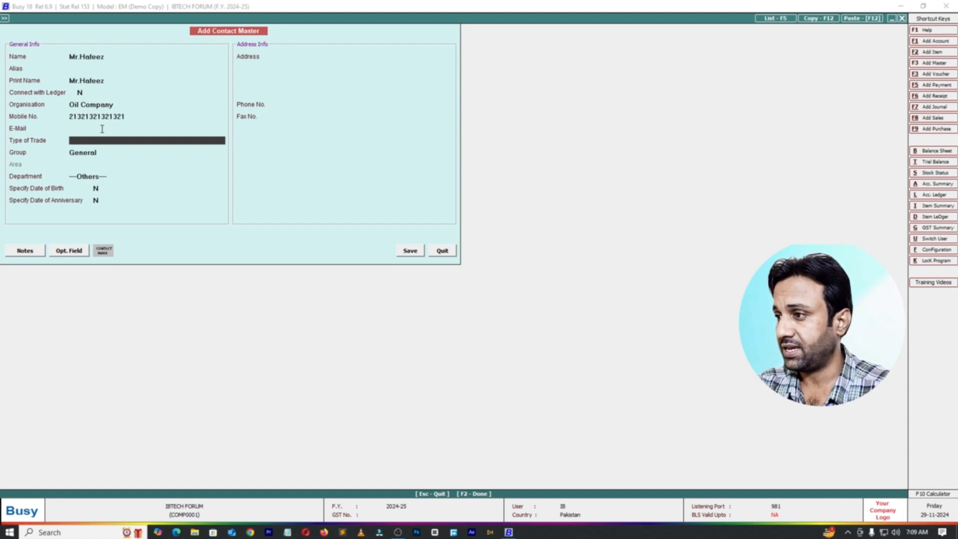
# Step: Set the contact's type of trade to Others and accept General as the group
pyautogui.press('Return')
pyautogui.press('Return')
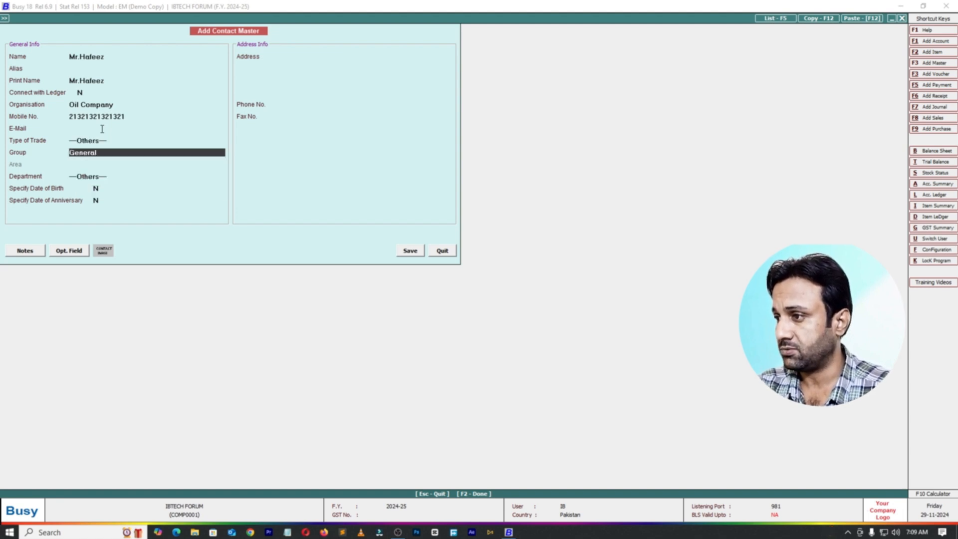
pyautogui.press('Return')
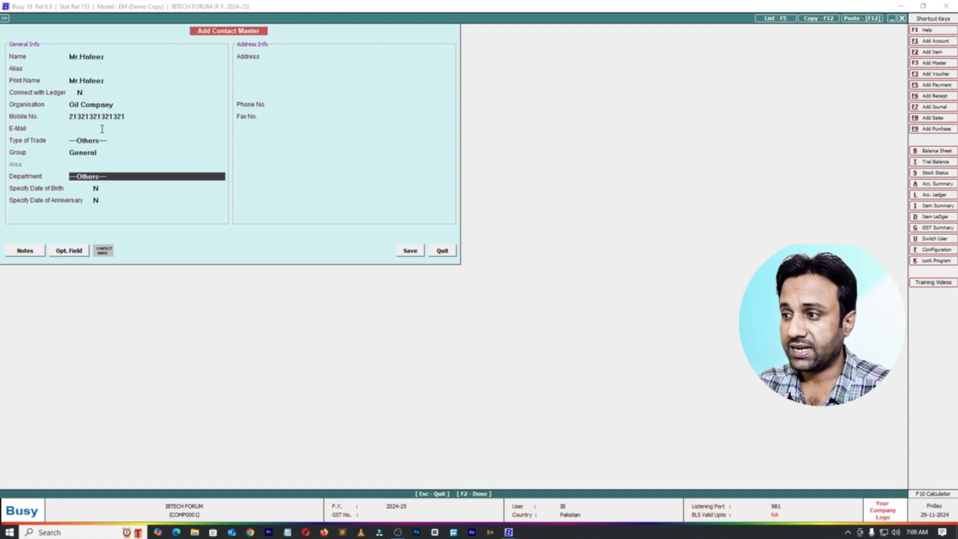
# Step: Set the new contact's department to Sales
pyautogui.click(114, 175)
pyautogui.press('BackSpace')
pyautogui.press('BackSpace')
pyautogui.press('BackSpace')
pyautogui.press('BackSpace')
pyautogui.press('BackSpace')
pyautogui.press('BackSpace')
pyautogui.press('BackSpace')
pyautogui.press('BackSpace')
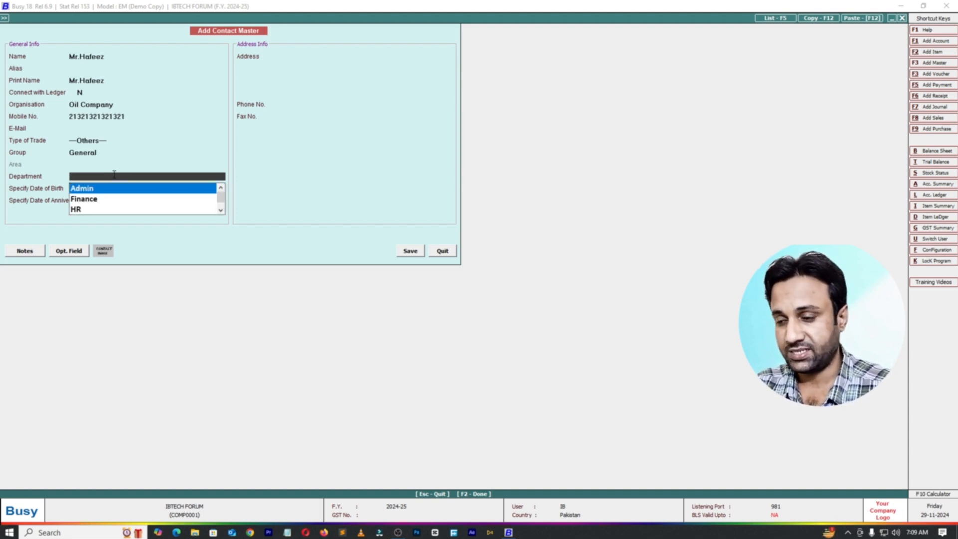
pyautogui.write('sale')
pyautogui.press('Return')
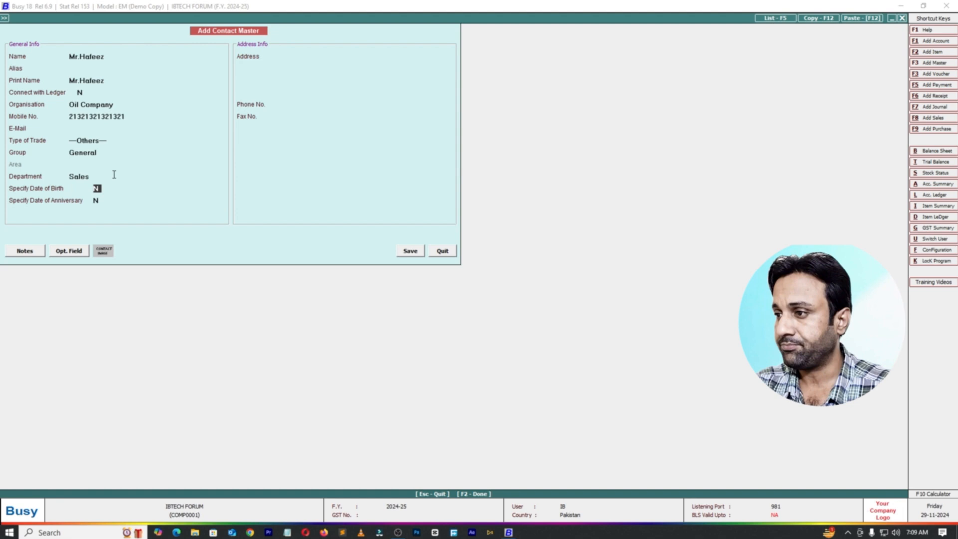
# Step: Enter the city on the first line of the contact's address and leave the remaining address lines blank
pyautogui.click(335, 67)
pyautogui.click(337, 56)
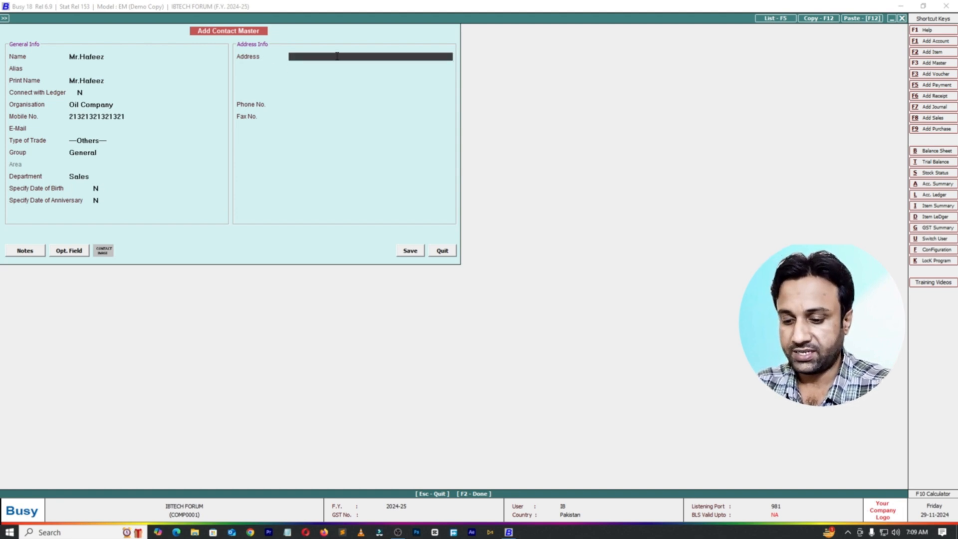
pyautogui.write('Lahore')
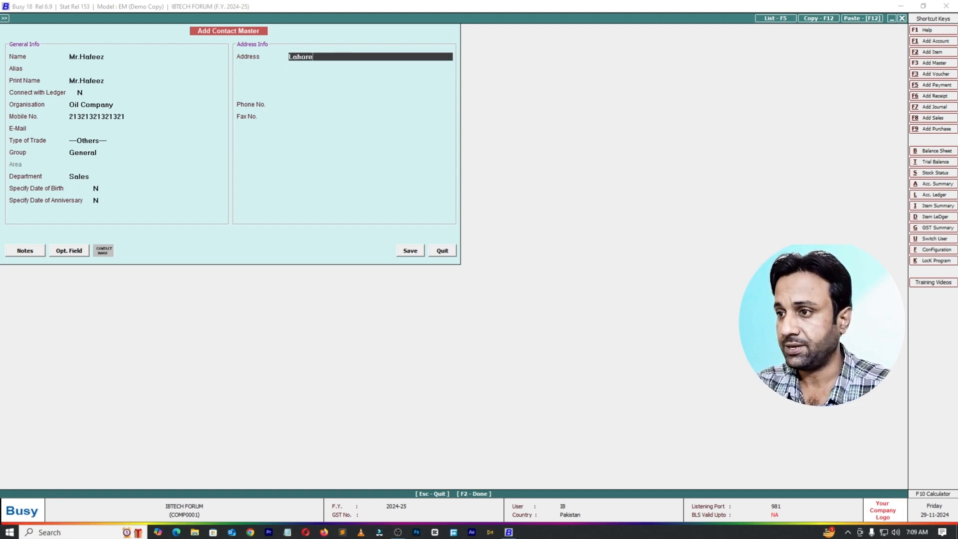
pyautogui.press('Return')
pyautogui.press('Return')
pyautogui.press('Return')
pyautogui.press('Return')
# Step: Enter the contact's phone number and fax number in the address information
pyautogui.write('65465464')
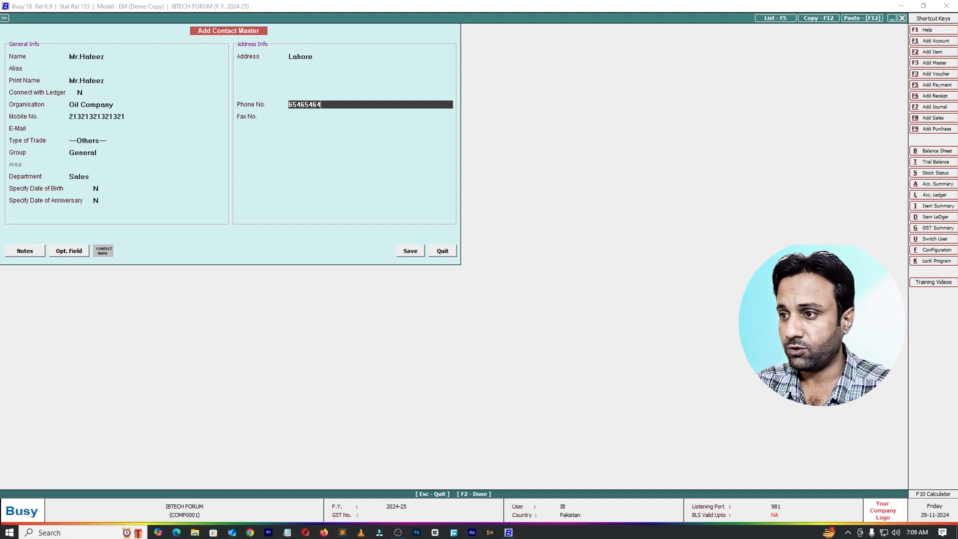
pyautogui.write('654')
pyautogui.press('Return')
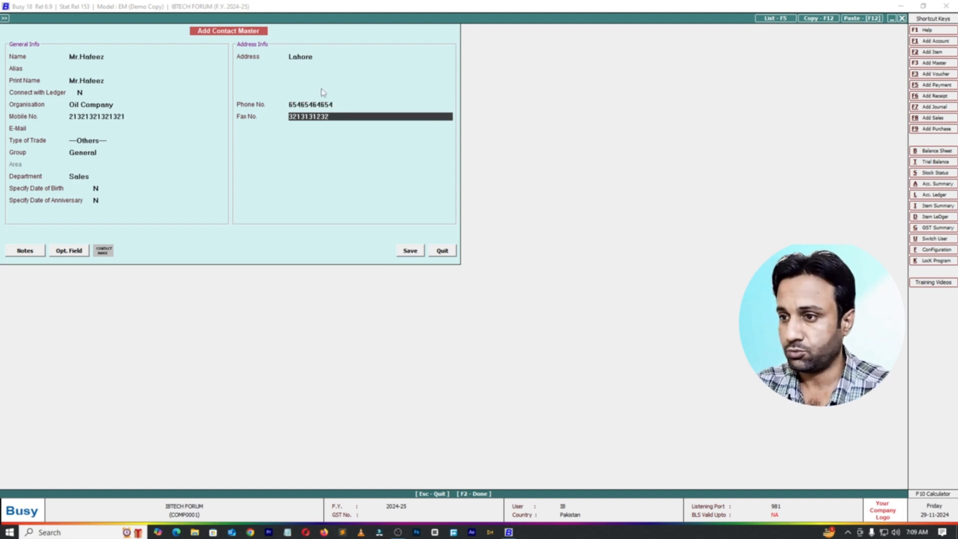
# Step: Save the contact master without creating a party for it, and accept the new contact on the call receipt voucher
pyautogui.click(412, 253)
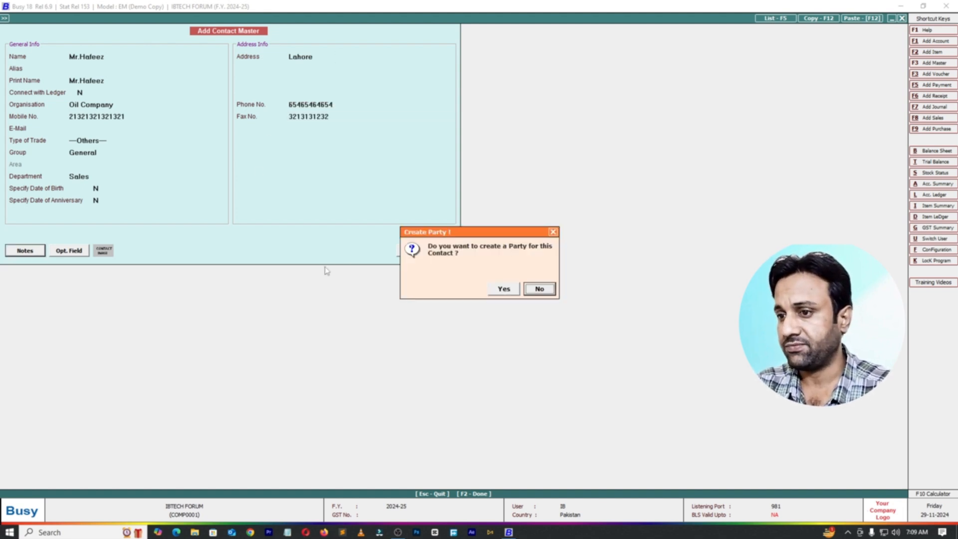
pyautogui.click(539, 288)
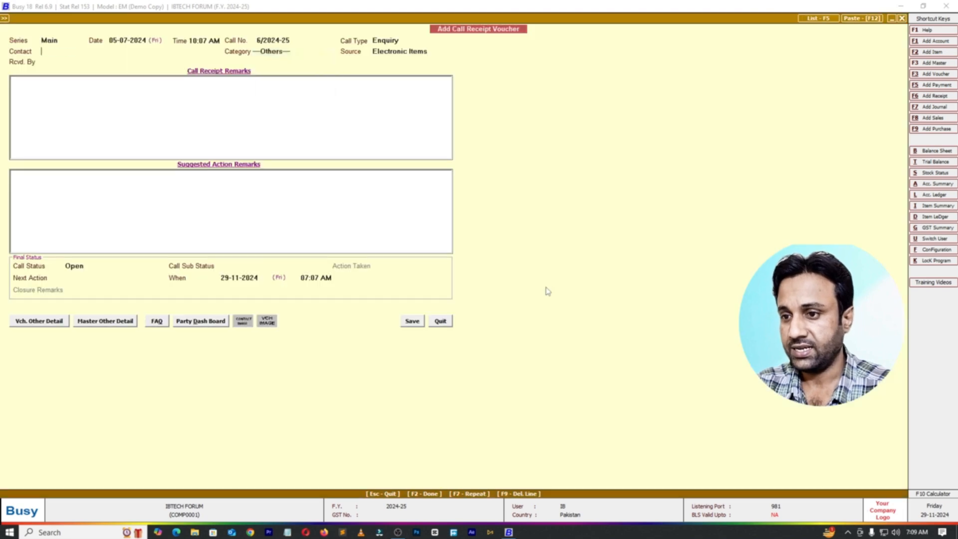
pyautogui.press('Return')
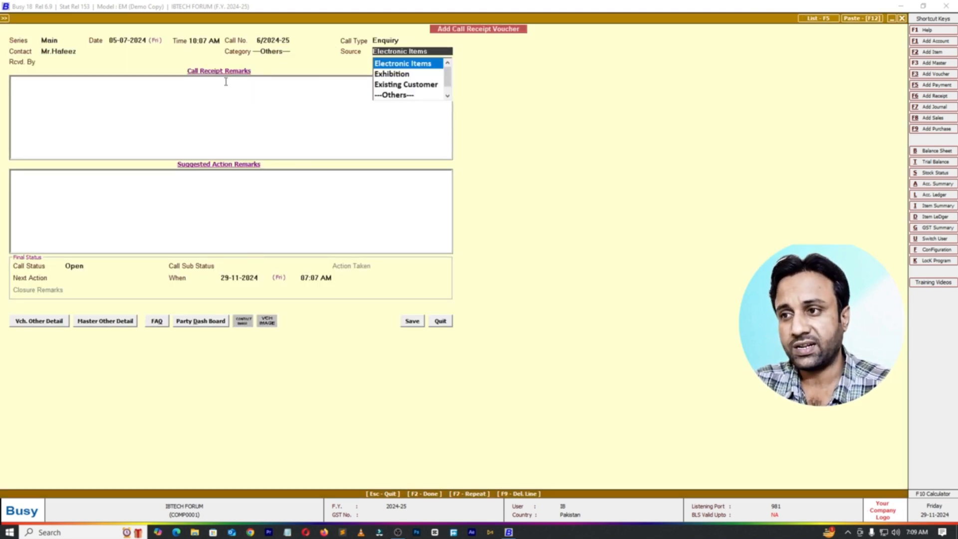
# Step: Create a new source master named Oil Company from the voucher and use it as the call's source
pyautogui.press('Return')
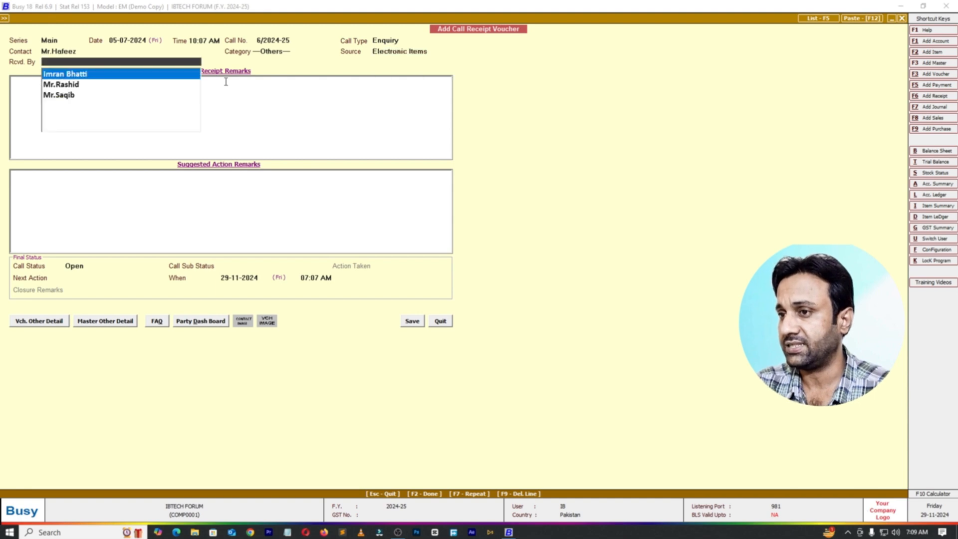
pyautogui.click(435, 50)
pyautogui.press('F3')
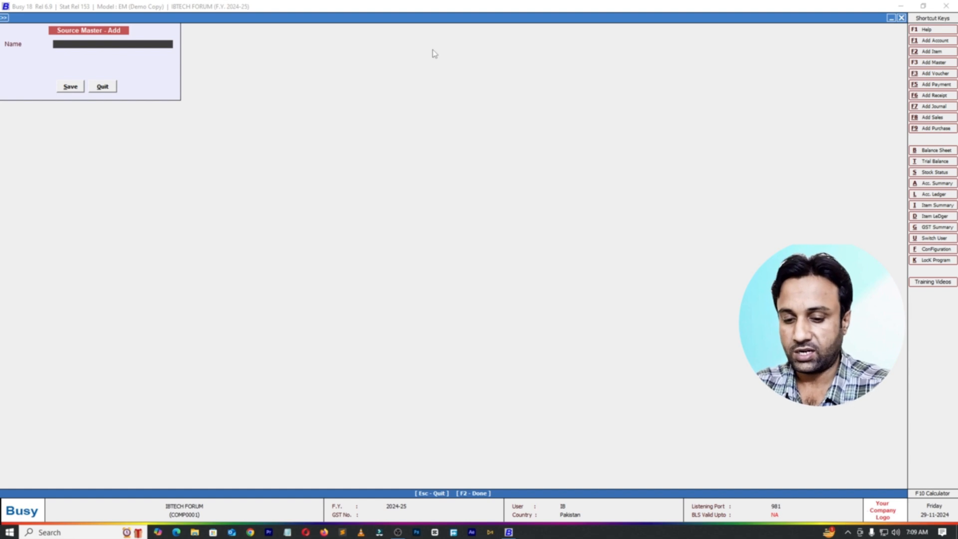
pyautogui.write('Oil Compa')
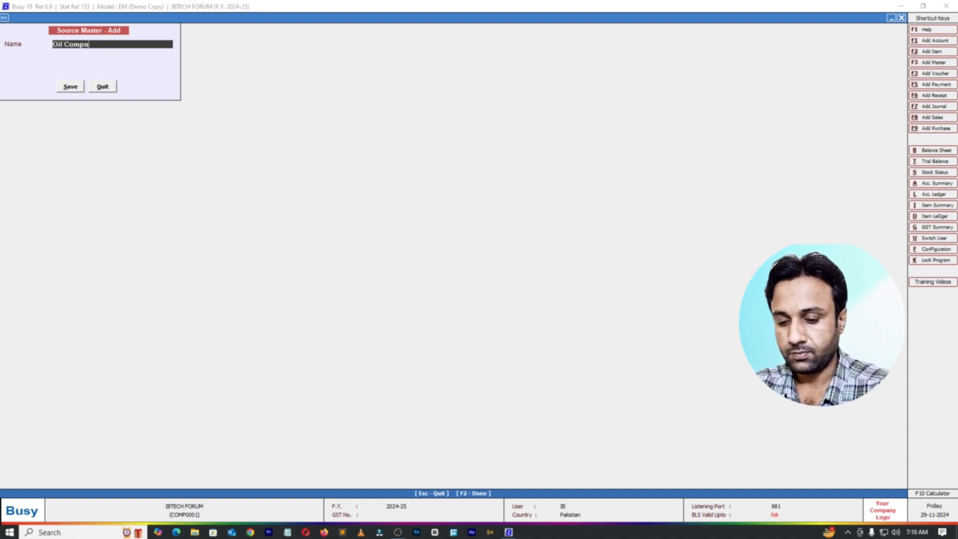
pyautogui.write('ny')
pyautogui.press('Return')
pyautogui.press('Return')
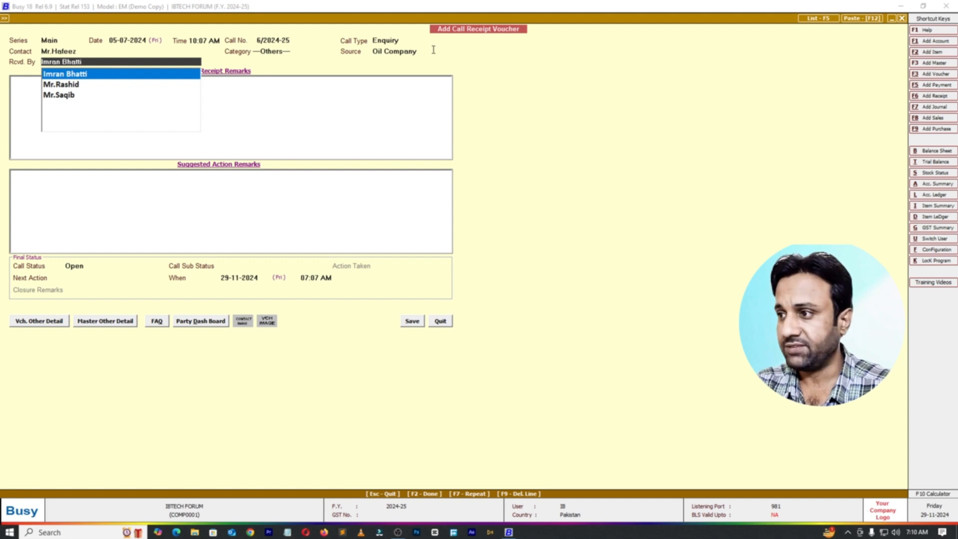
# Step: Choose the second listed person as the one who received the call
pyautogui.press('Down')
pyautogui.press('Down')
pyautogui.press('Up')
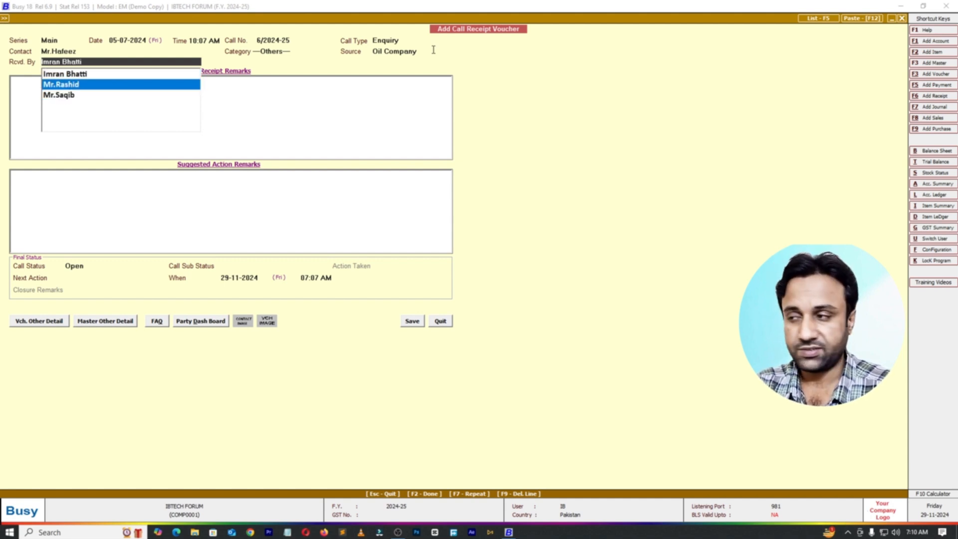
pyautogui.press('Return')
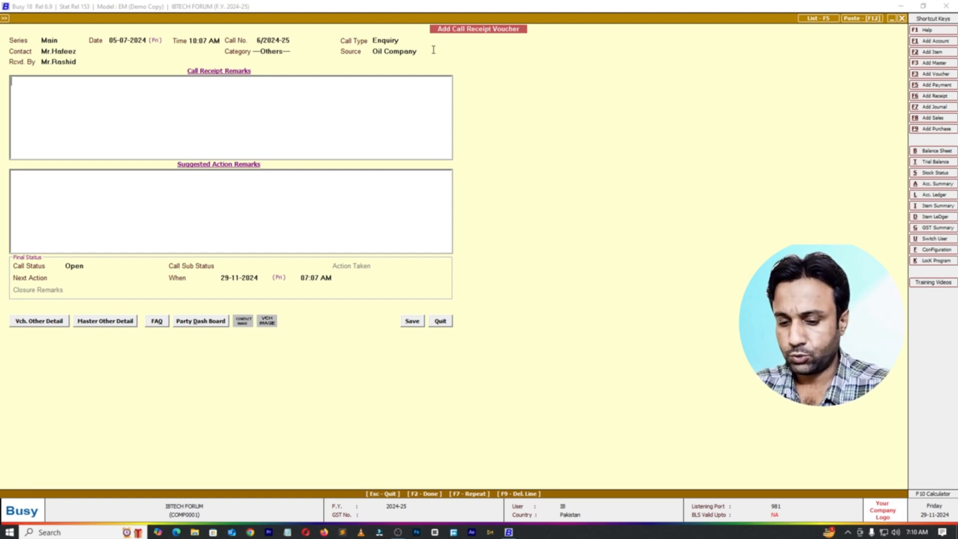
# Step: Enter "Do you have LED's ?" as the call receipt remarks
pyautogui.write('Do you h')
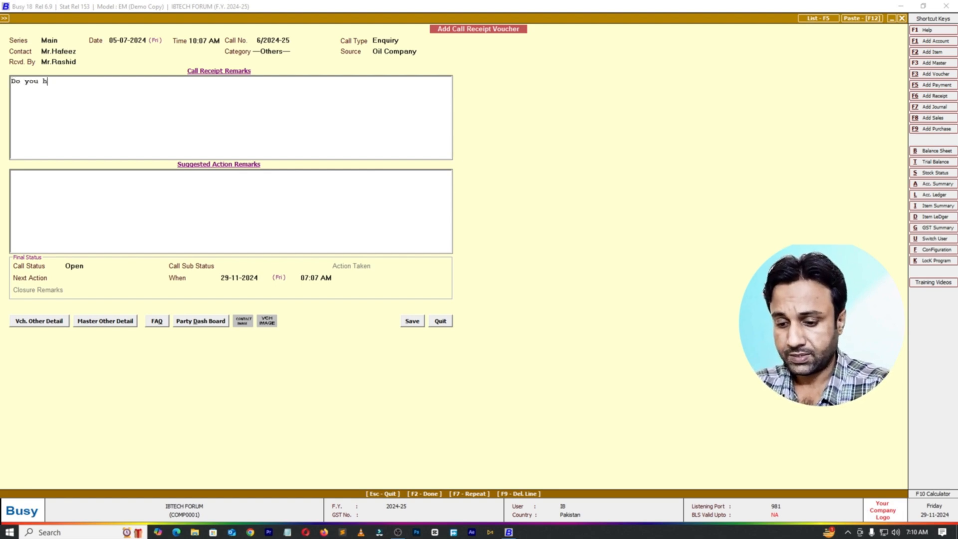
pyautogui.write('ave L')
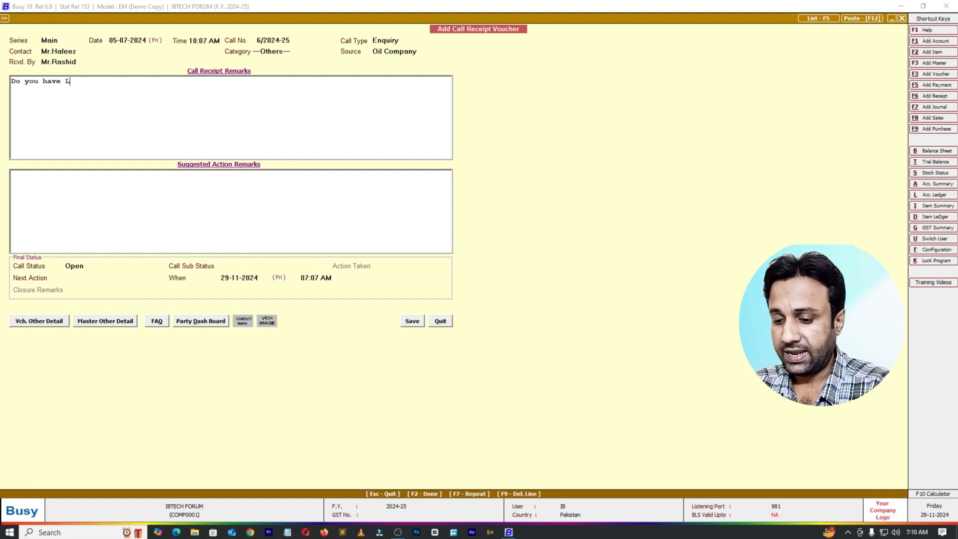
pyautogui.write("ED's ")
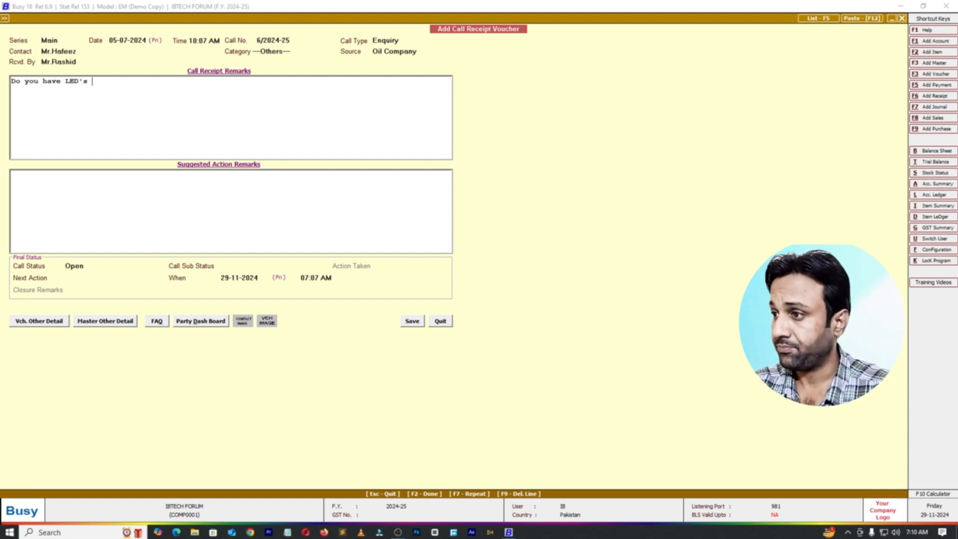
pyautogui.write('?')
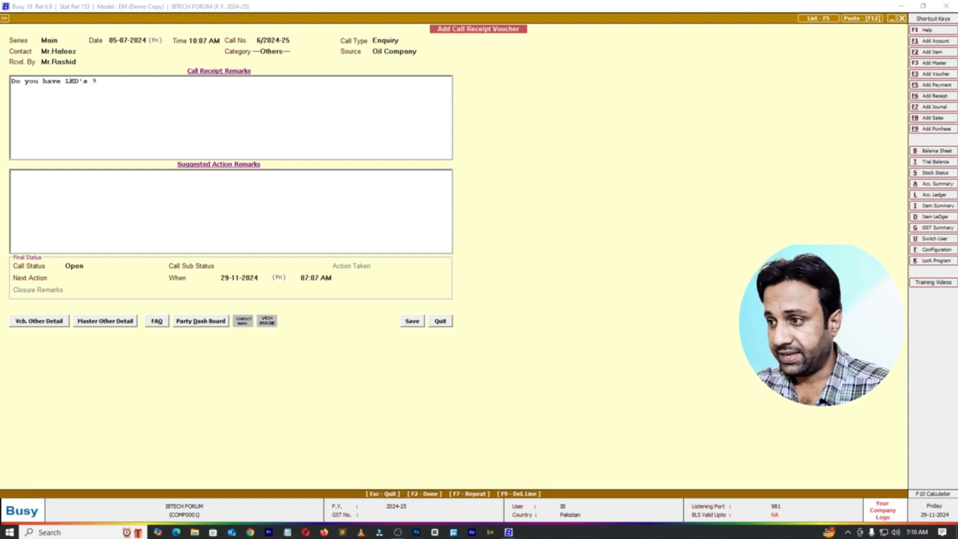
pyautogui.write('We ')
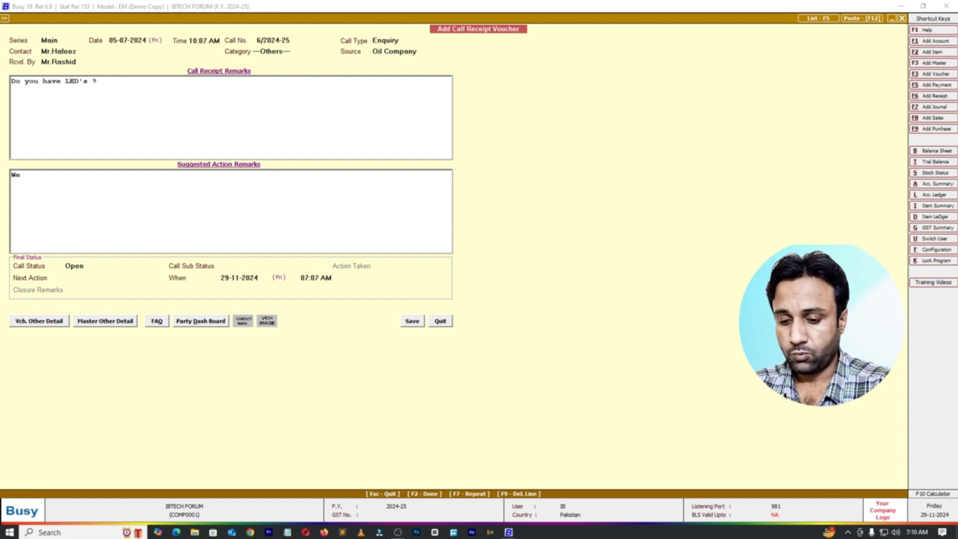
pyautogui.write('have N')
# Step: Enter "We have No LED's" as the suggested action remarks
pyautogui.write('o ')
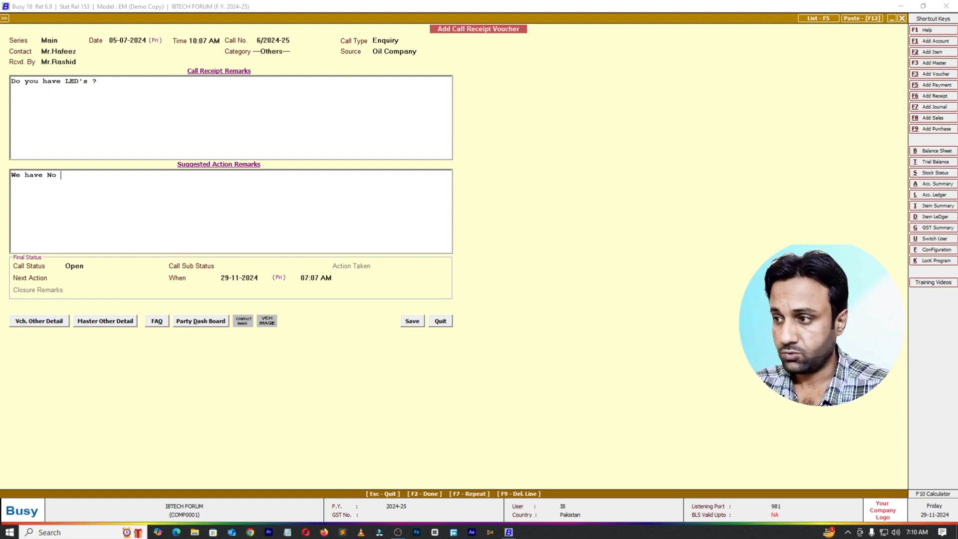
pyautogui.write('L')
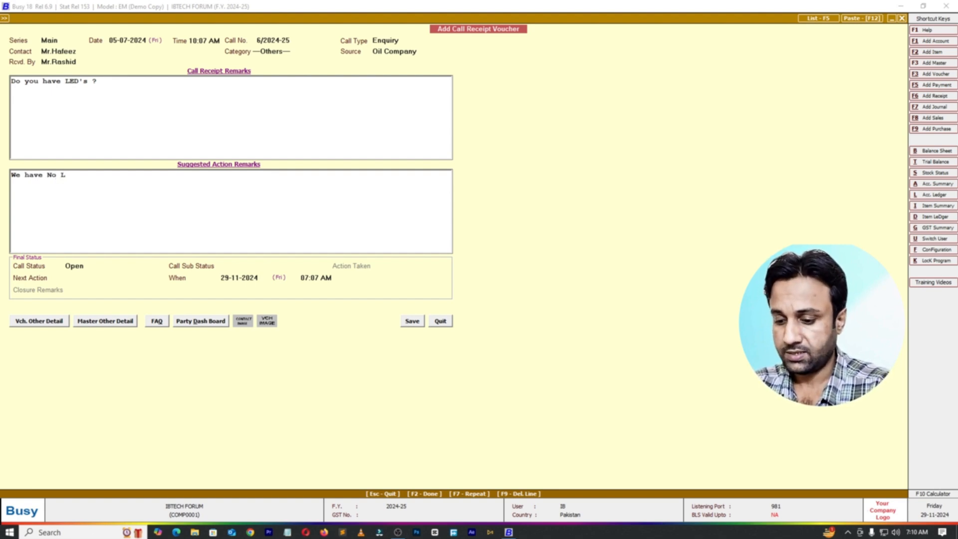
pyautogui.write("ED's")
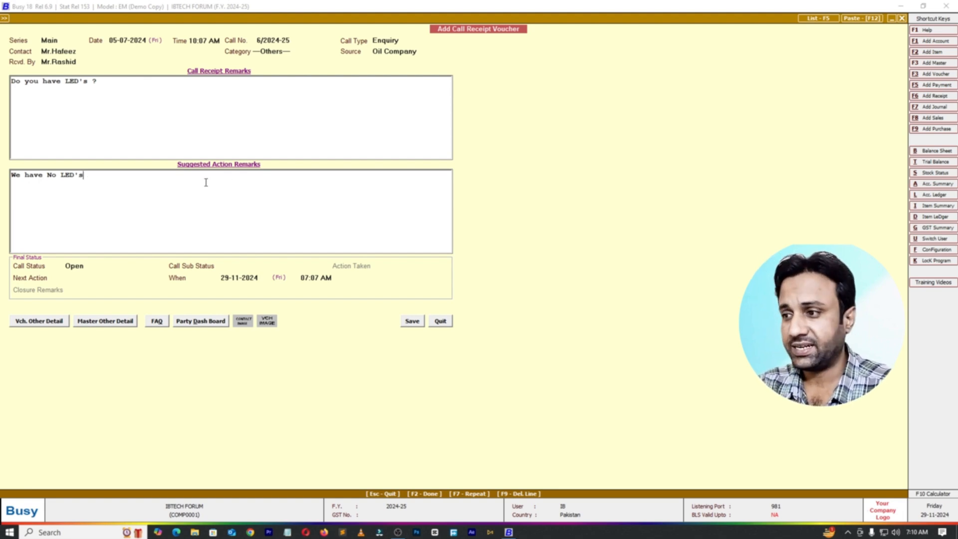
# Step: Set the call status to Closed and the call sub status to Cancelled
pyautogui.click(94, 267)
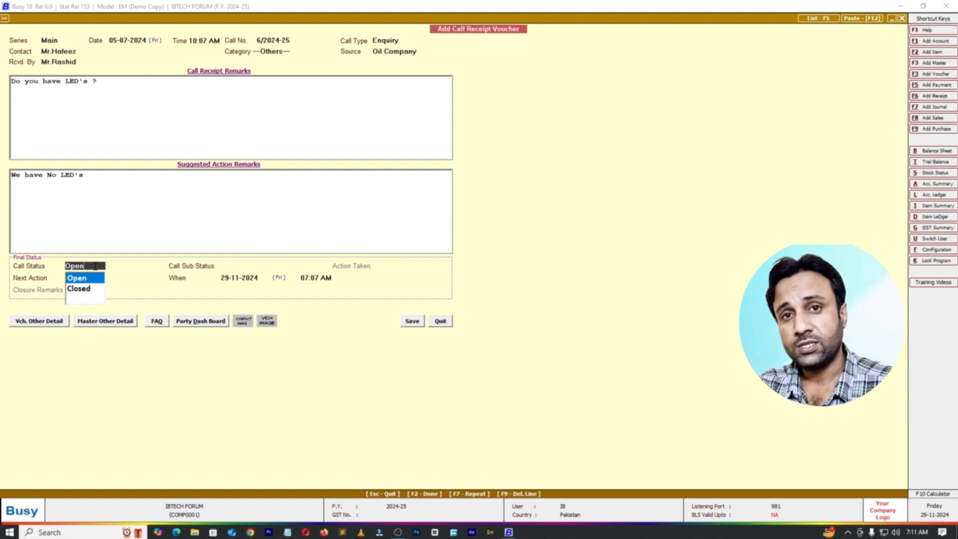
pyautogui.press('Down')
pyautogui.press('Return')
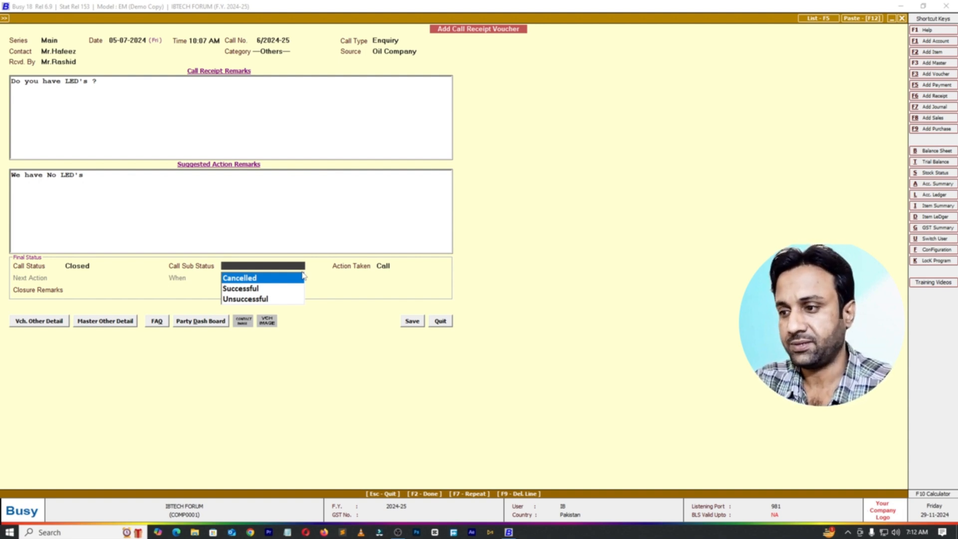
pyautogui.press('Return')
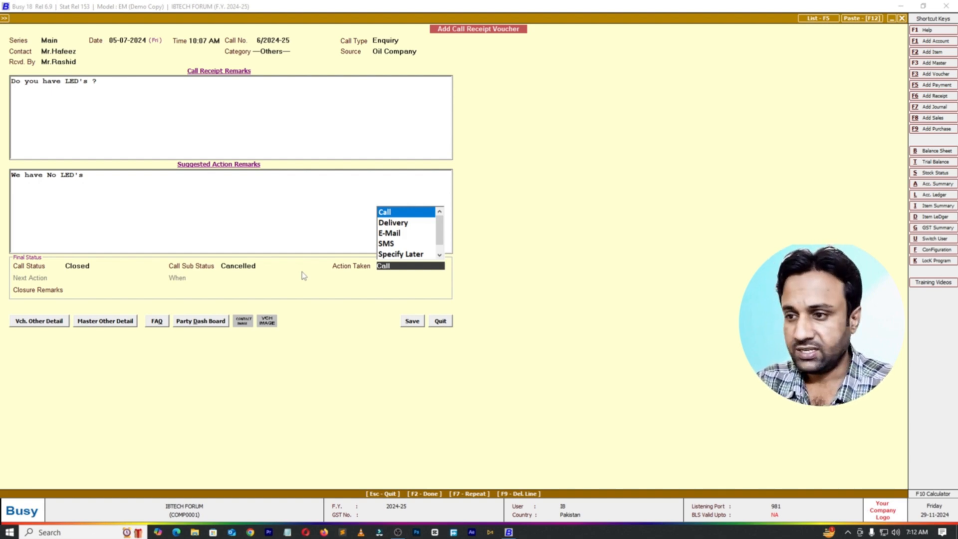
# Step: Set the action taken to Specify Later and change the call sub status to Successful
pyautogui.press('Down')
pyautogui.press('Down')
pyautogui.press('Down')
pyautogui.press('Down')
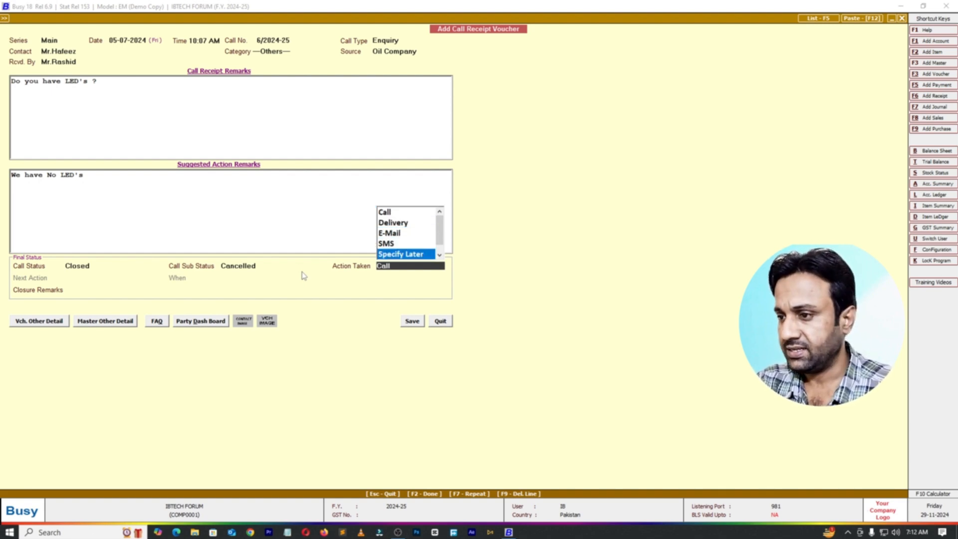
pyautogui.click(276, 265)
pyautogui.press('Down')
pyautogui.press('Return')
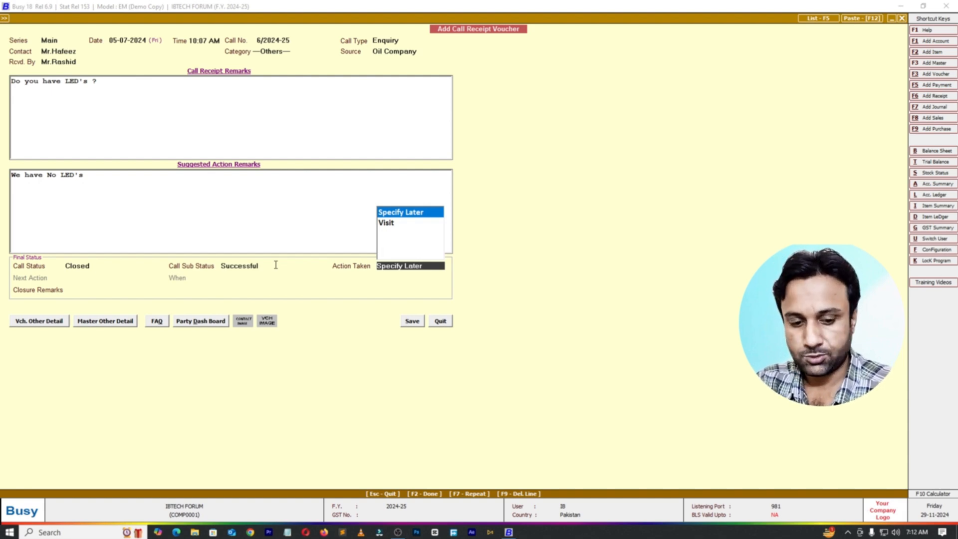
pyautogui.press('Return')
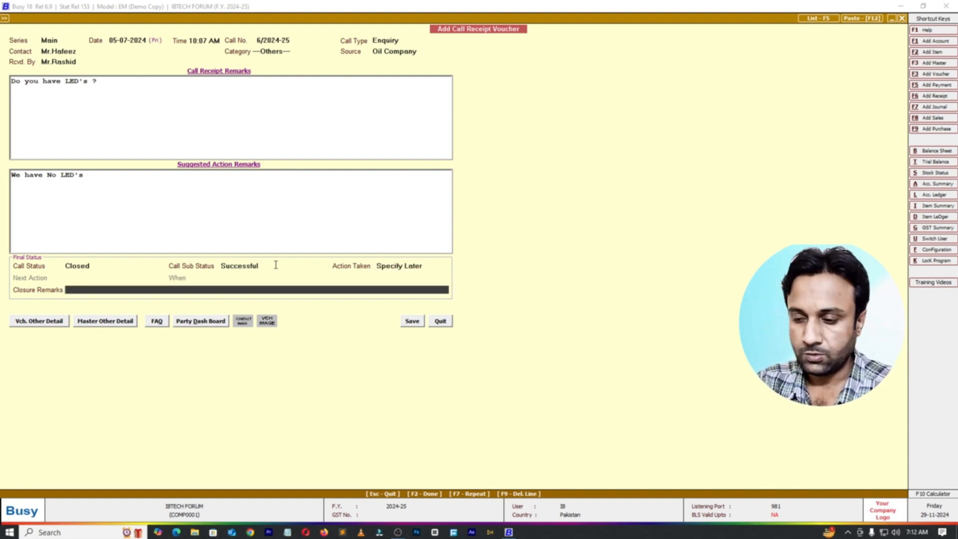
# Step: Enter "Enq against LED required to client." as the closure remarks
pyautogui.write('En')
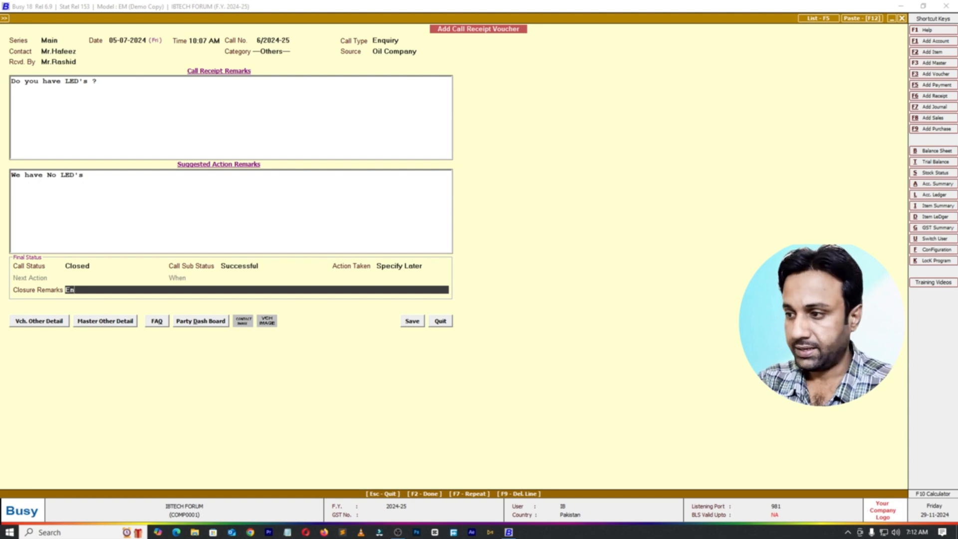
pyautogui.write('q')
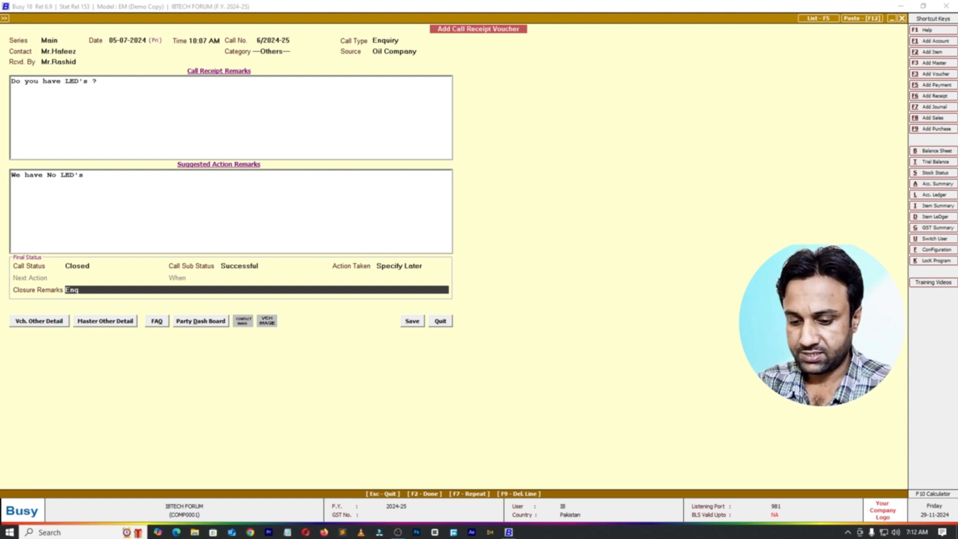
pyautogui.write(' against L')
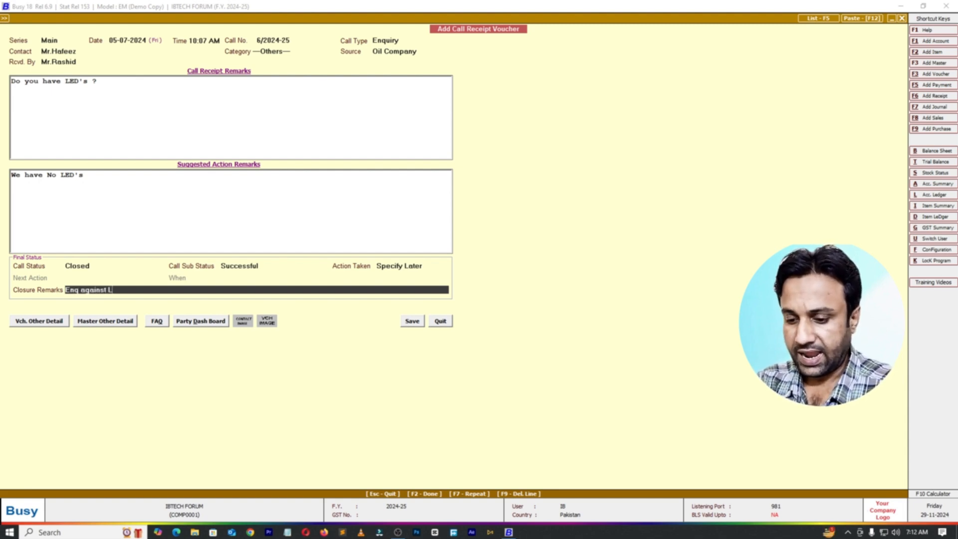
pyautogui.write('ED re')
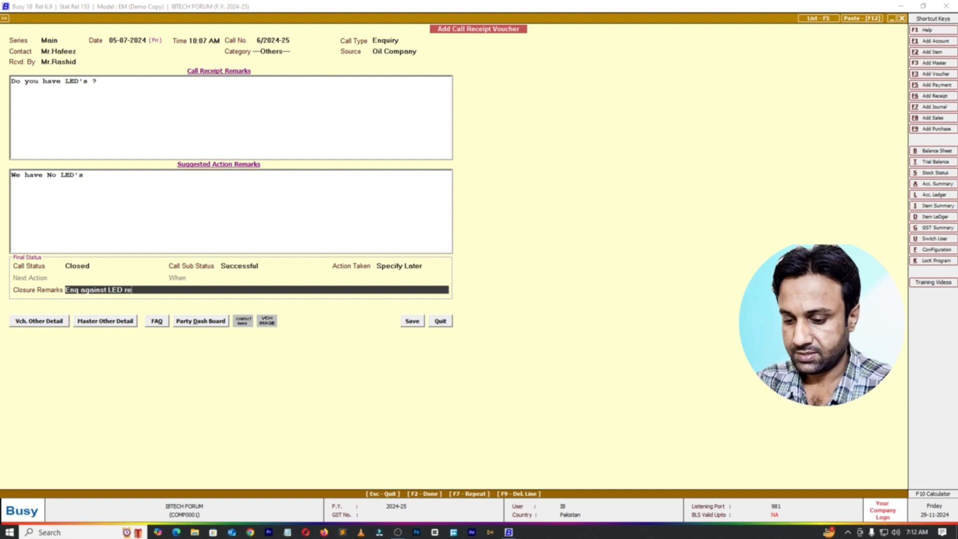
pyautogui.write('quir')
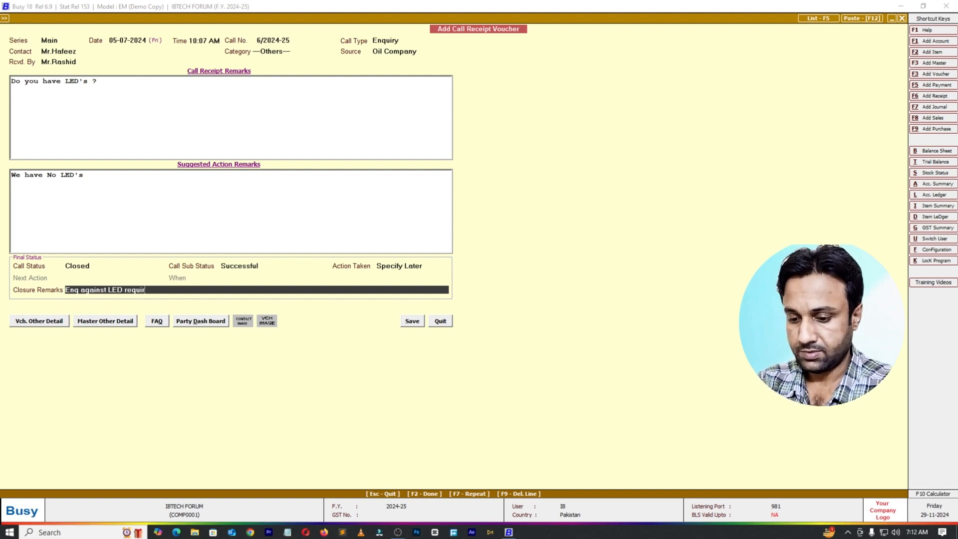
pyautogui.write('ed to client.')
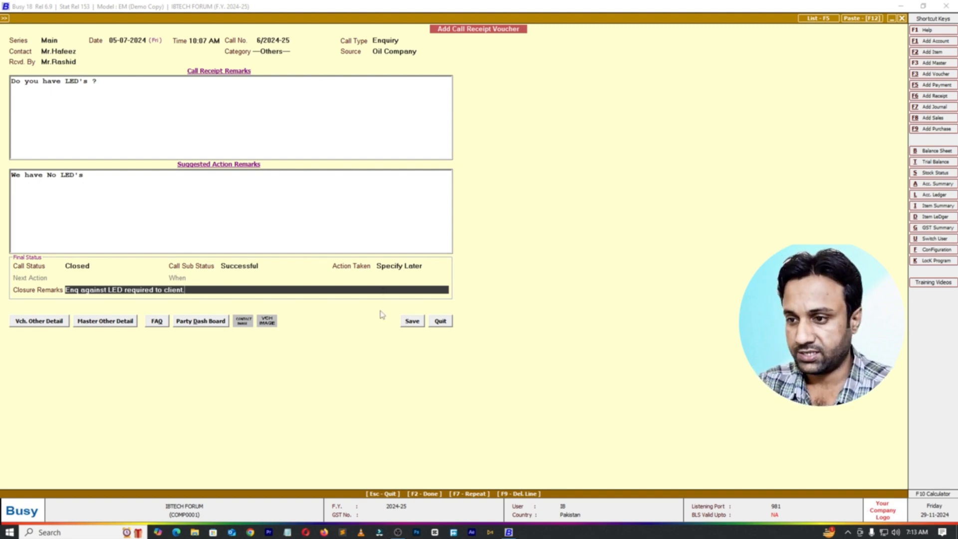
# Step: Save the call receipt voucher without creating an account for the contact, and leave voucher entry
pyautogui.click(412, 322)
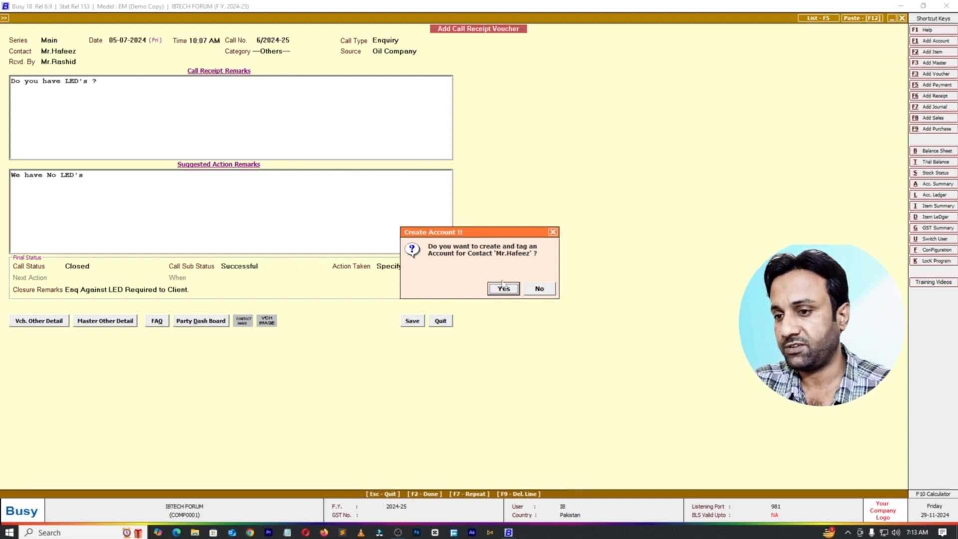
pyautogui.click(543, 294)
pyautogui.press('Escape')
pyautogui.press('Return')
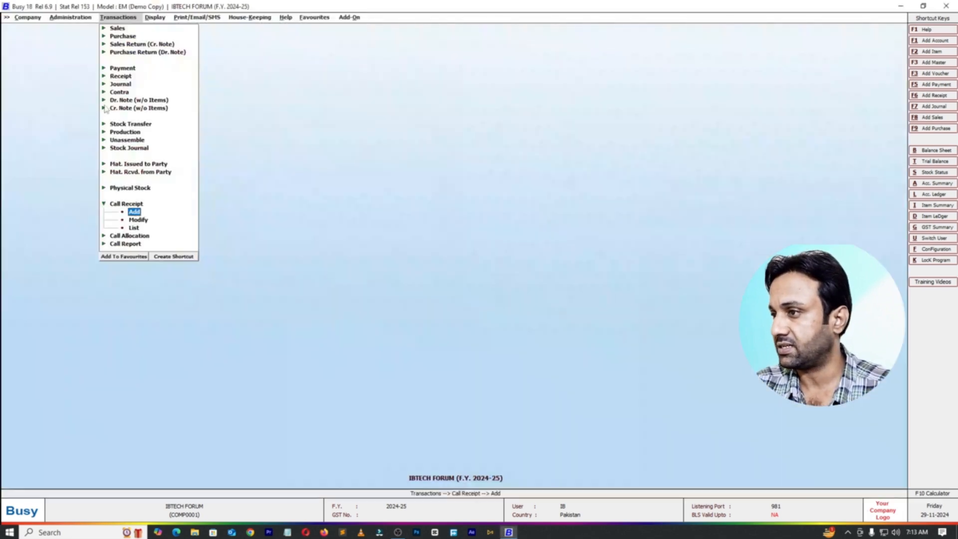
# Step: Enable "Maintain Items in Call Receipt for Enquiry" in the Enquiry/Support configuration and save it
pyautogui.click(67, 17)
pyautogui.click(80, 35)
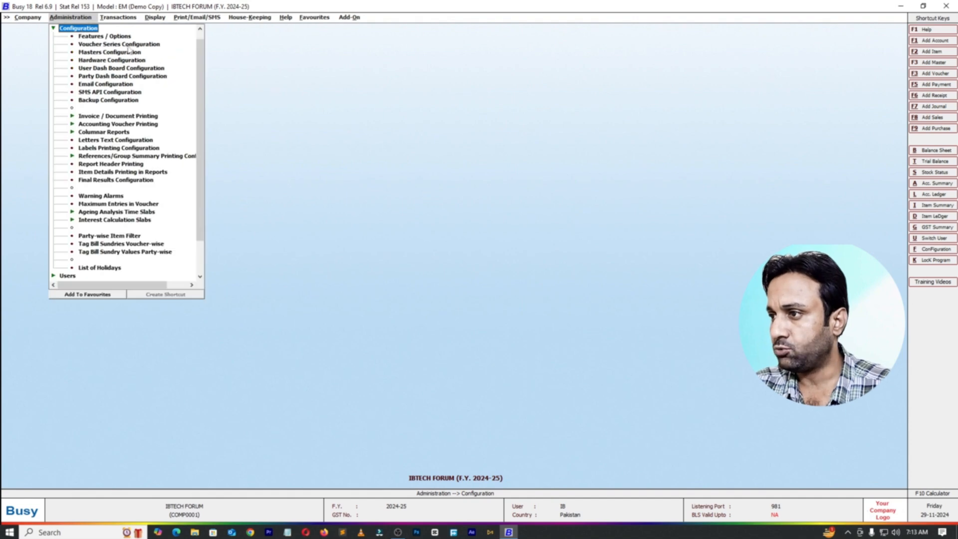
pyautogui.press('Return')
pyautogui.click(63, 269)
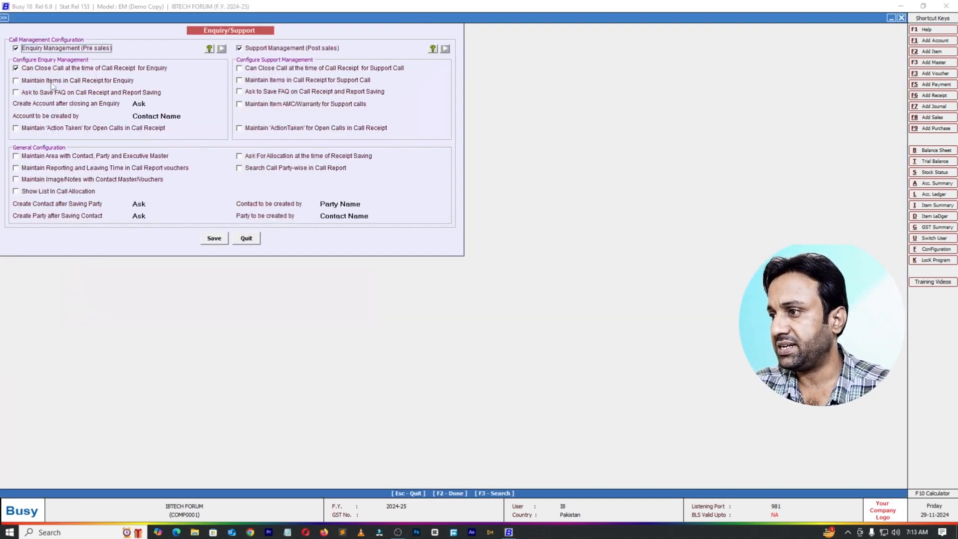
pyautogui.click(21, 81)
pyautogui.click(214, 239)
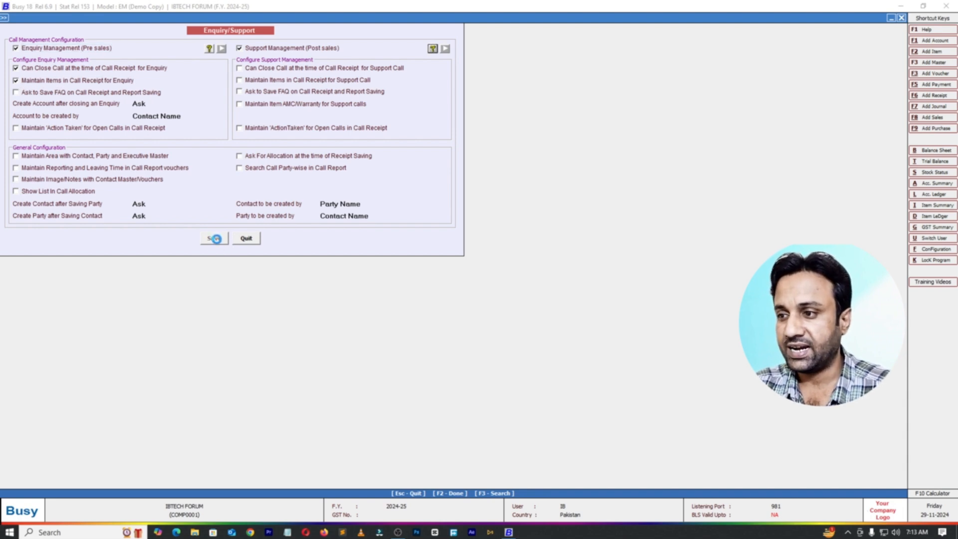
pyautogui.press('Escape')
# Step: Start a new call receipt voucher and try to enter the first item row
pyautogui.click(130, 18)
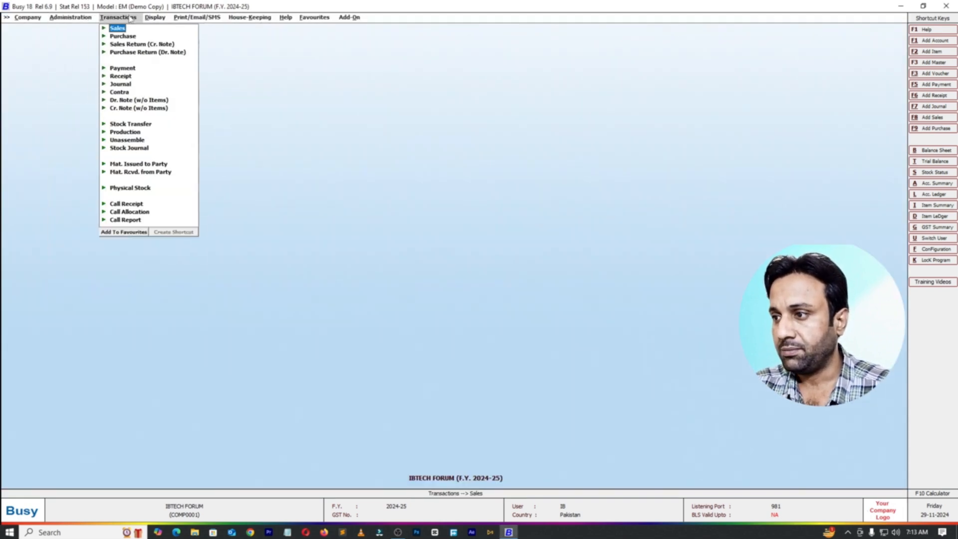
pyautogui.click(130, 204)
pyautogui.doubleClick(135, 211)
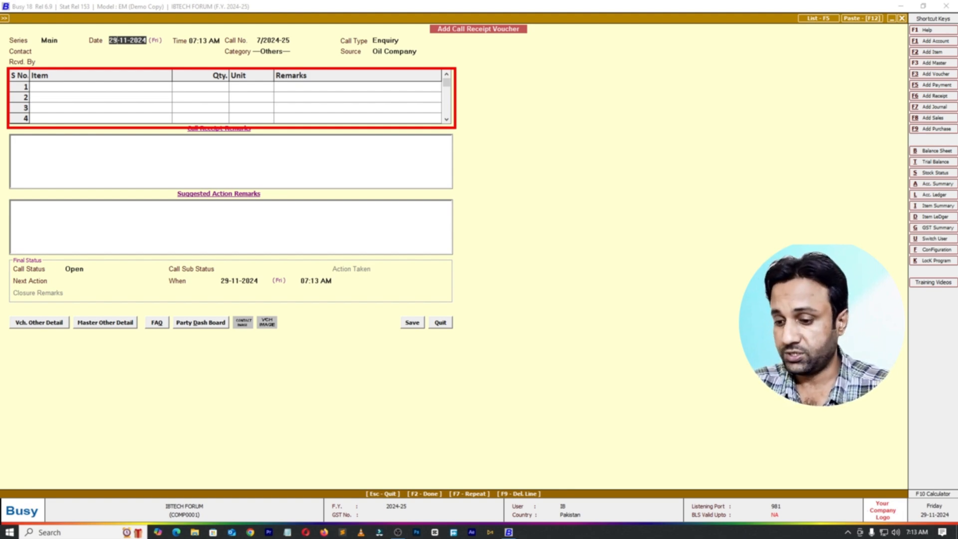
pyautogui.click(76, 88)
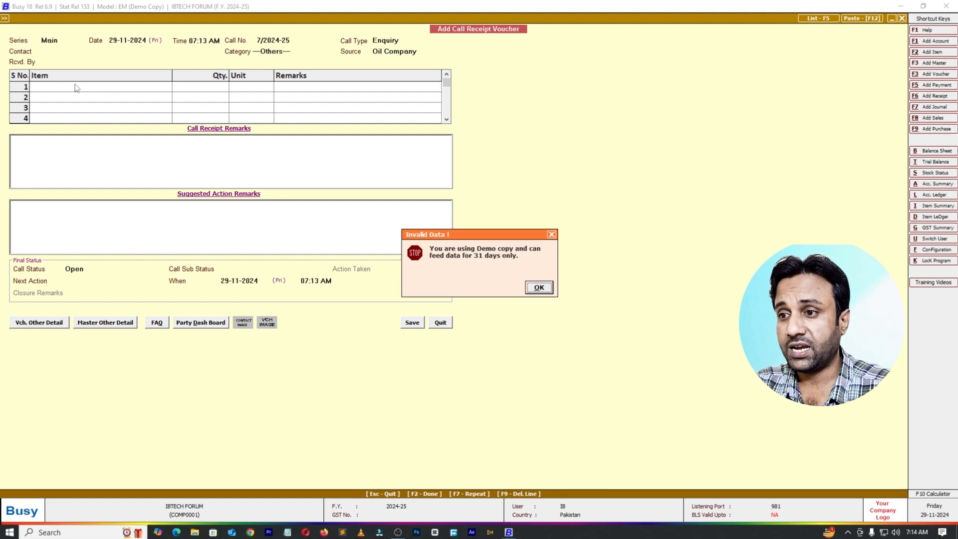
pyautogui.press('Return')
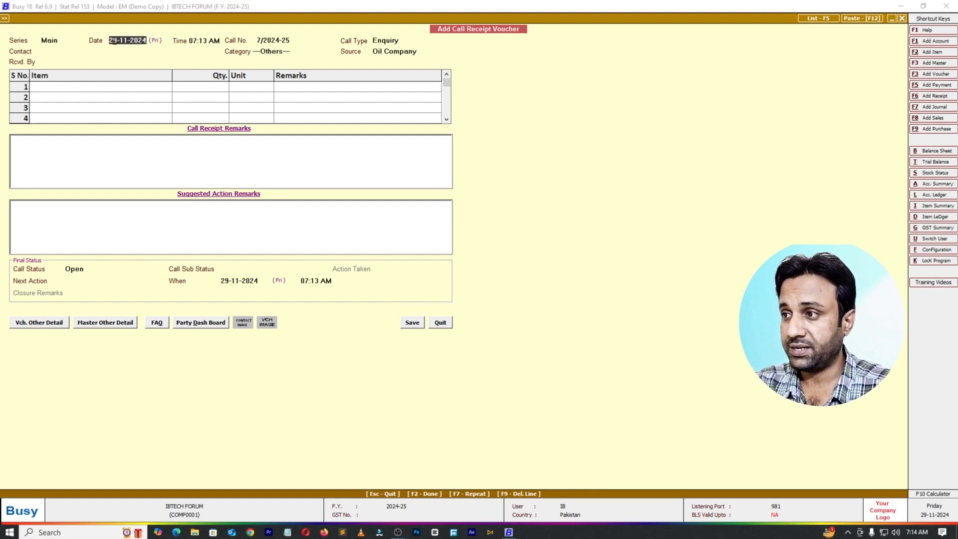
# Step: Set the call receipt voucher's date to 05-07-2024
pyautogui.click(118, 42)
pyautogui.press('BackSpace')
pyautogui.press('BackSpace')
pyautogui.write('05')
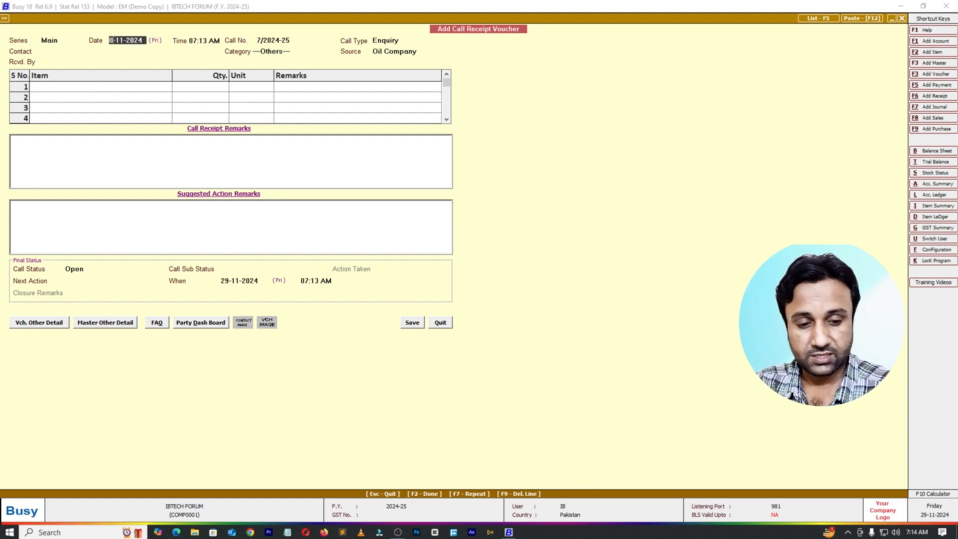
pyautogui.press('BackSpace')
pyautogui.press('BackSpace')
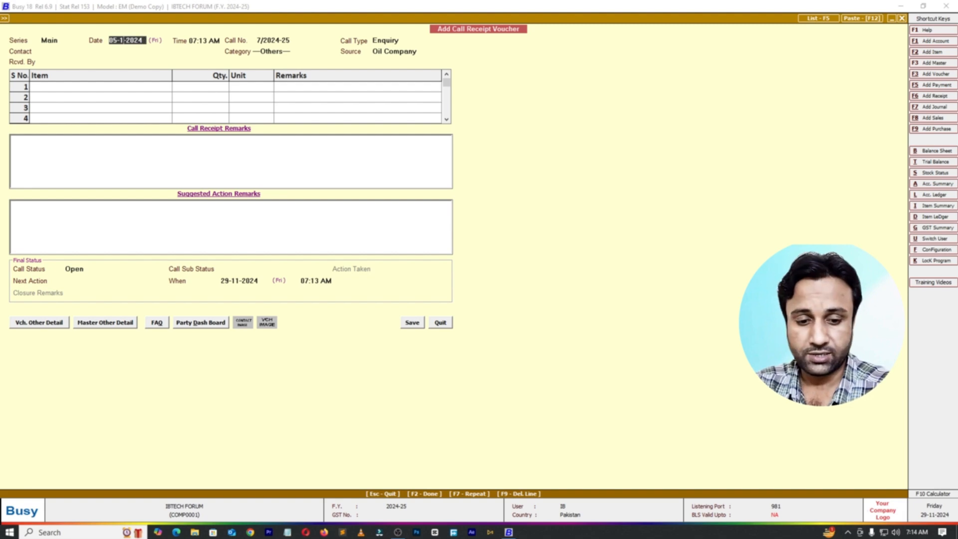
pyautogui.write('07')
pyautogui.press('Return')
pyautogui.press('Return')
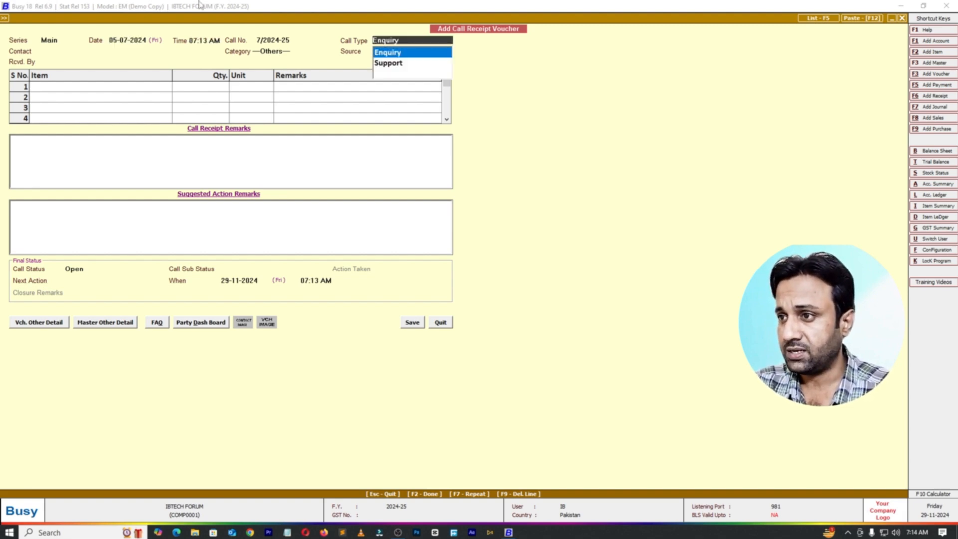
# Step: Switch the voucher's call type to Support and set it back to Enquiry
pyautogui.press('Down')
pyautogui.press('Return')
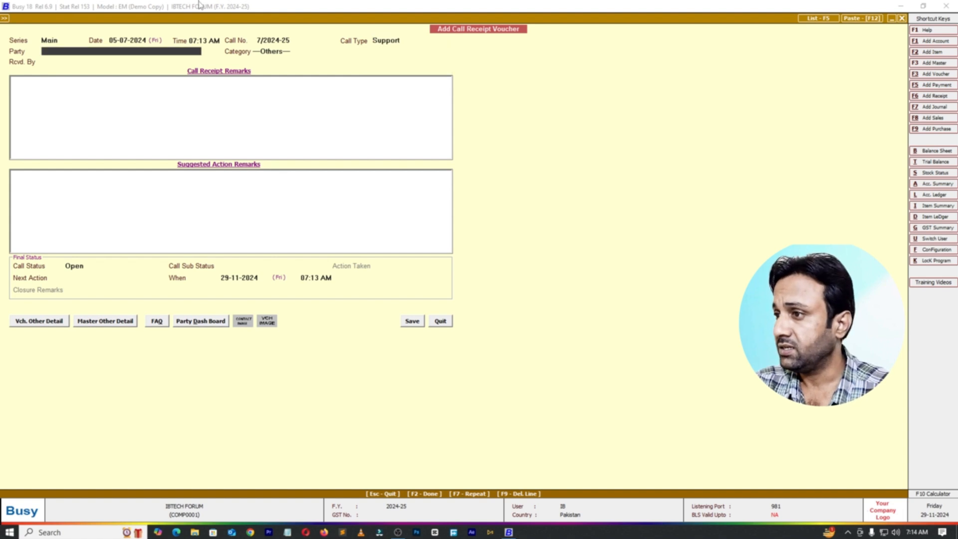
pyautogui.click(407, 40)
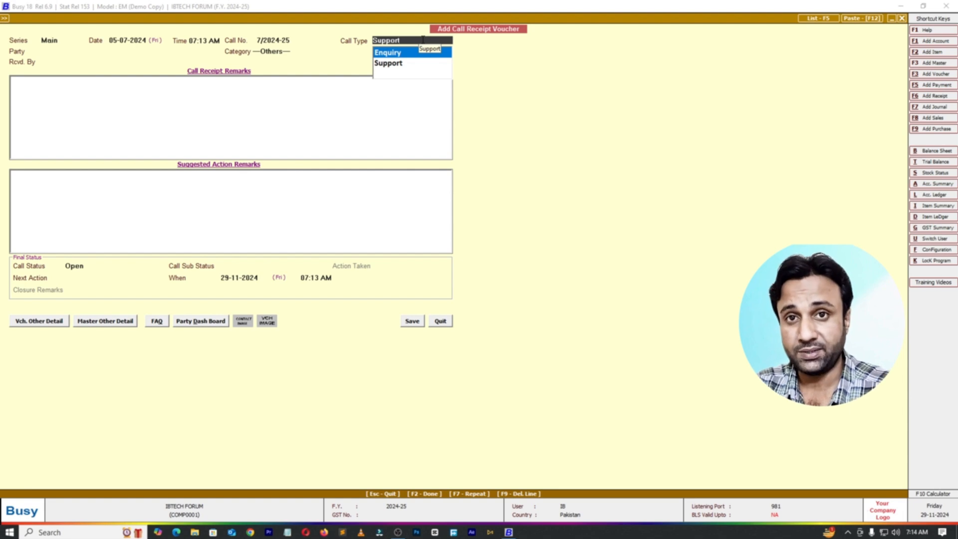
pyautogui.press('Return')
# Step: Choose the first listed contact and the first listed receiver for the enquiry, and set its source to ---Others---
pyautogui.press('Return')
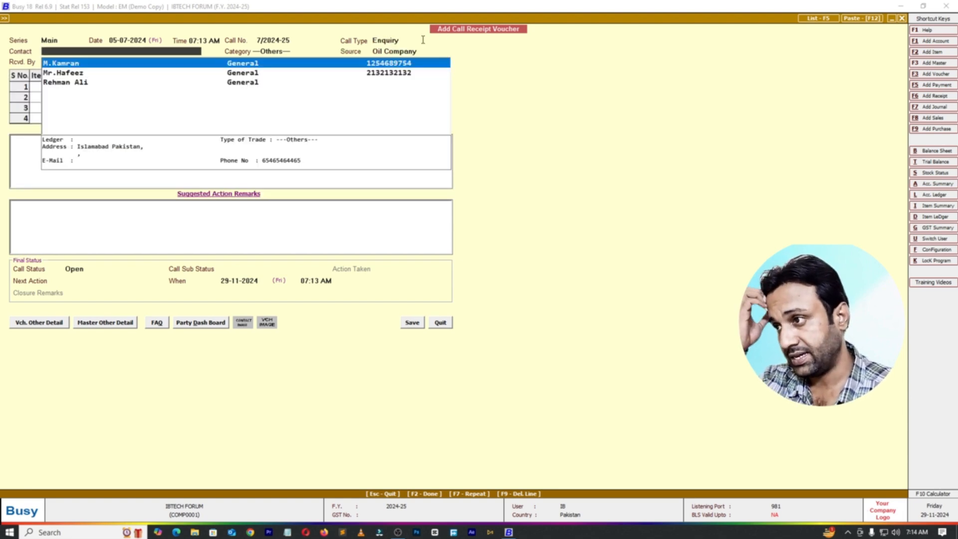
pyautogui.press('Return')
pyautogui.press('Return')
pyautogui.press('Return')
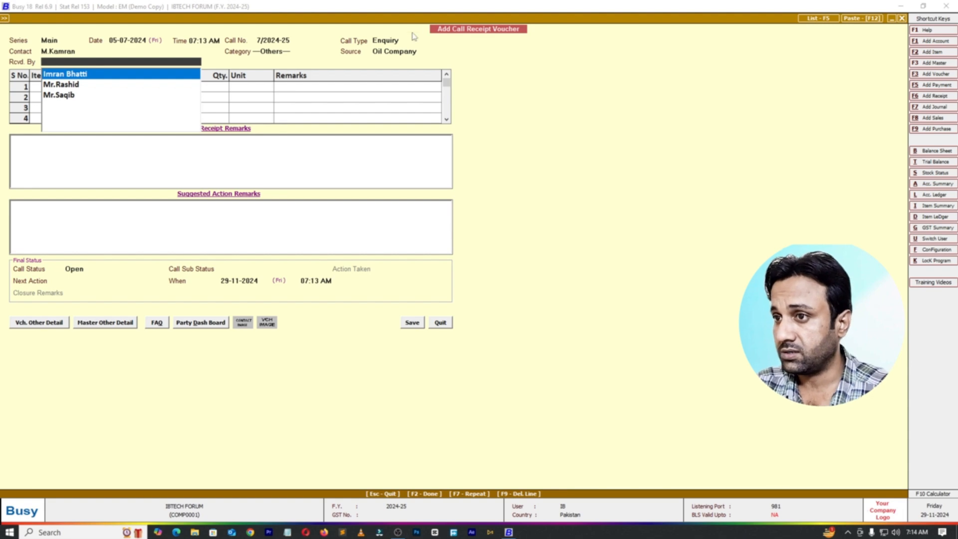
pyautogui.click(422, 50)
pyautogui.press('Down')
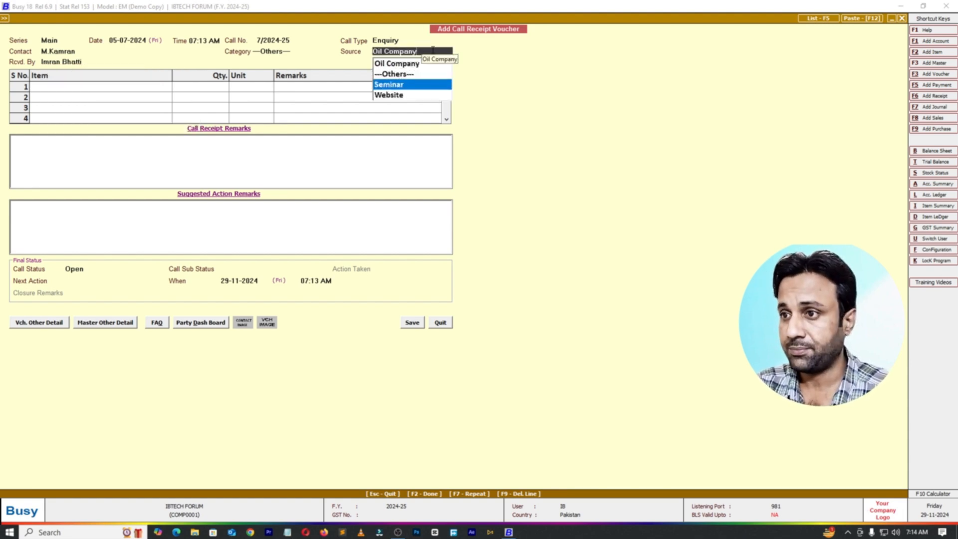
pyautogui.press('Up')
pyautogui.press('Return')
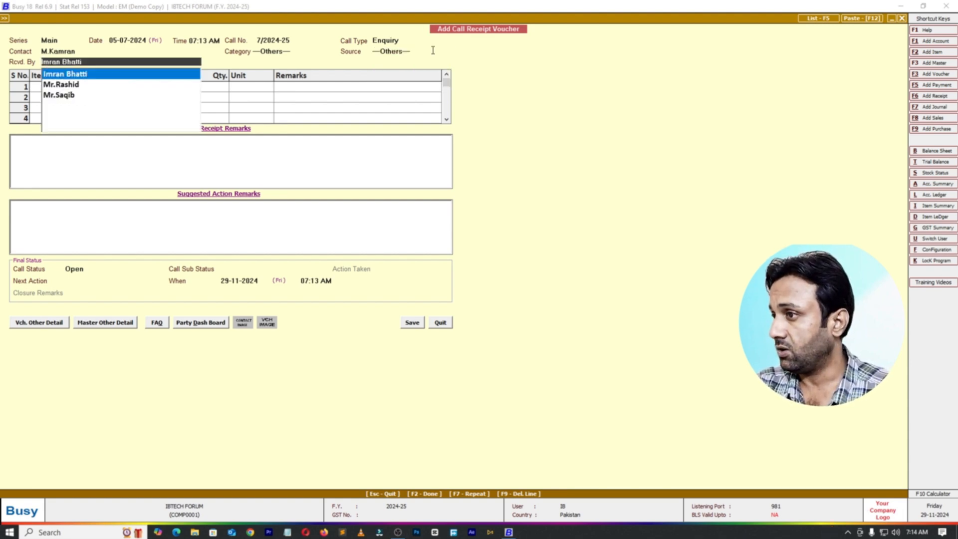
pyautogui.press('Return')
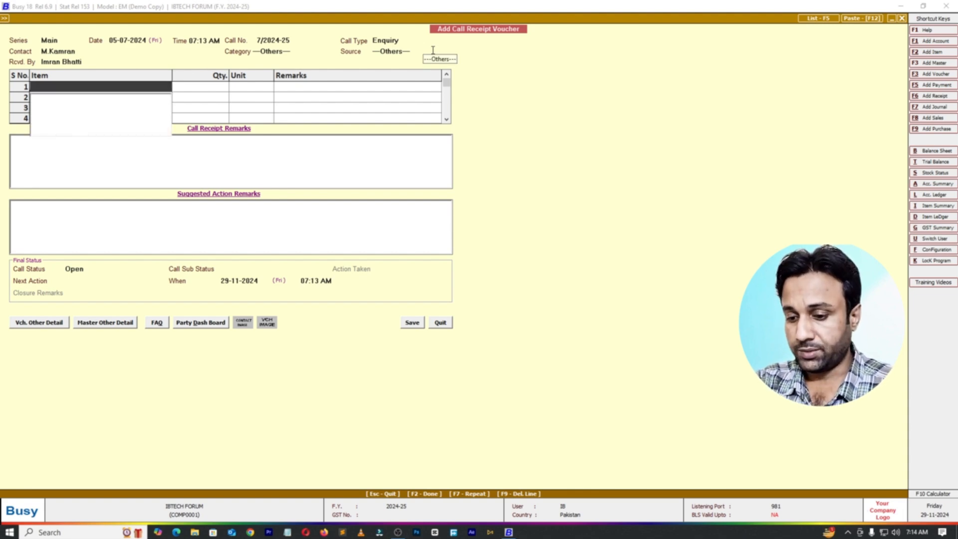
# Step: Create and save an item master named "Mobile" in the General group with unit Pcs. and critical level set to N
pyautogui.press('F3')
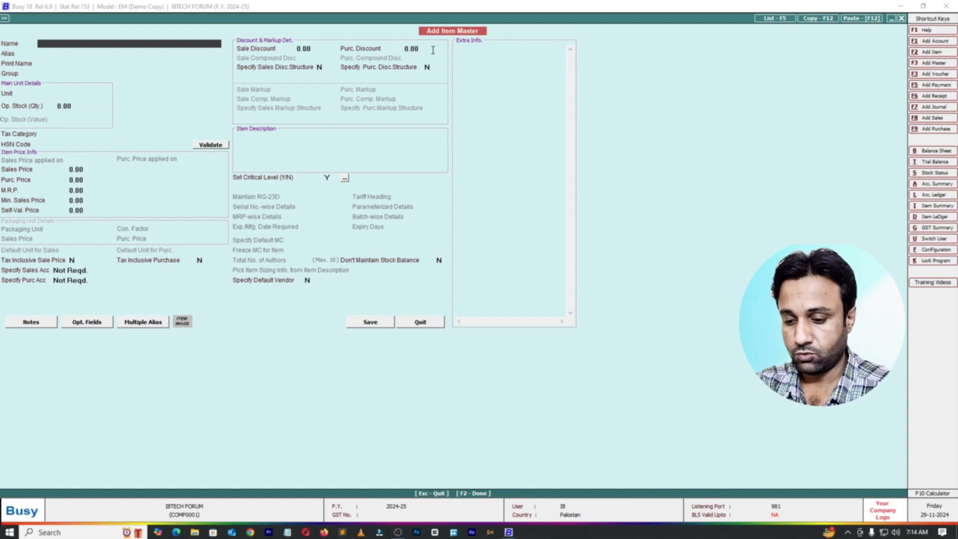
pyautogui.write('Mobile')
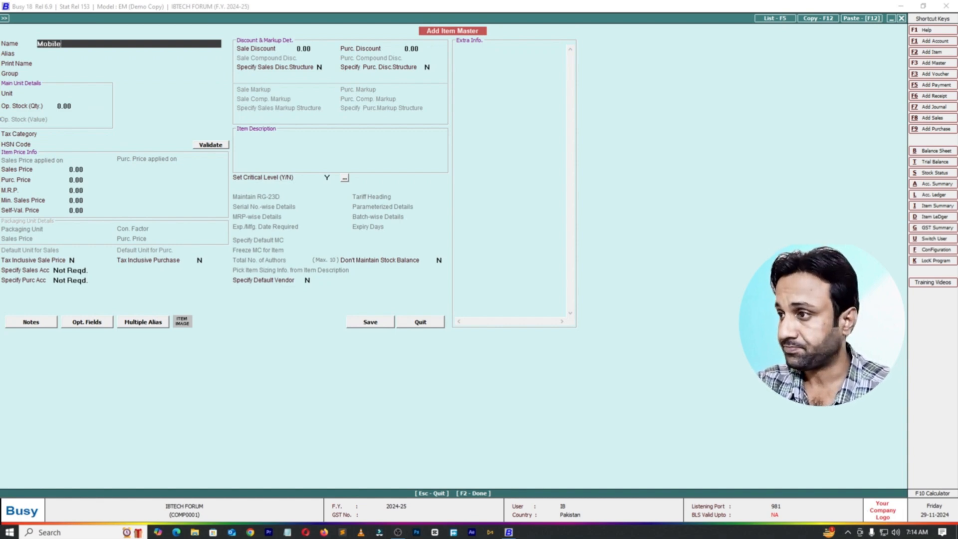
pyautogui.press('Return')
pyautogui.press('Return')
pyautogui.press('Return')
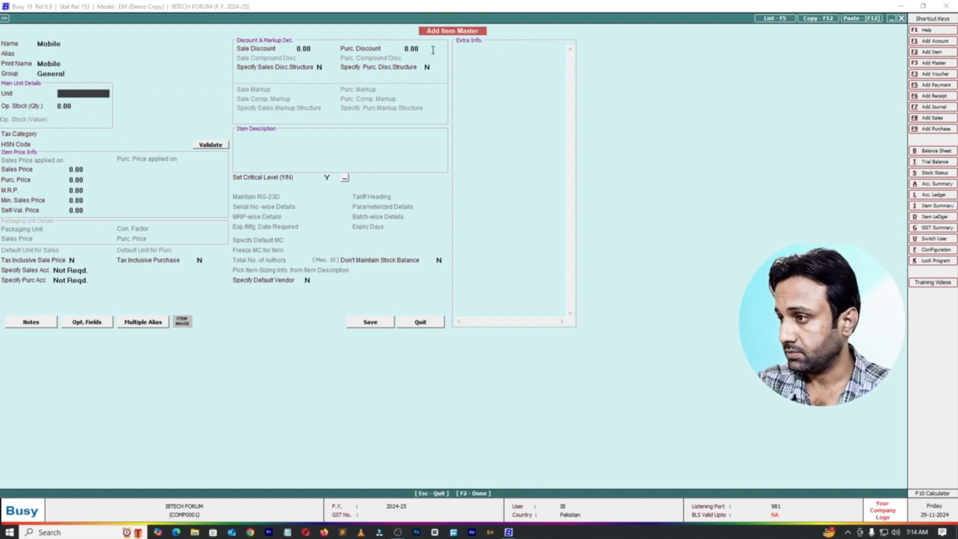
pyautogui.write('pc')
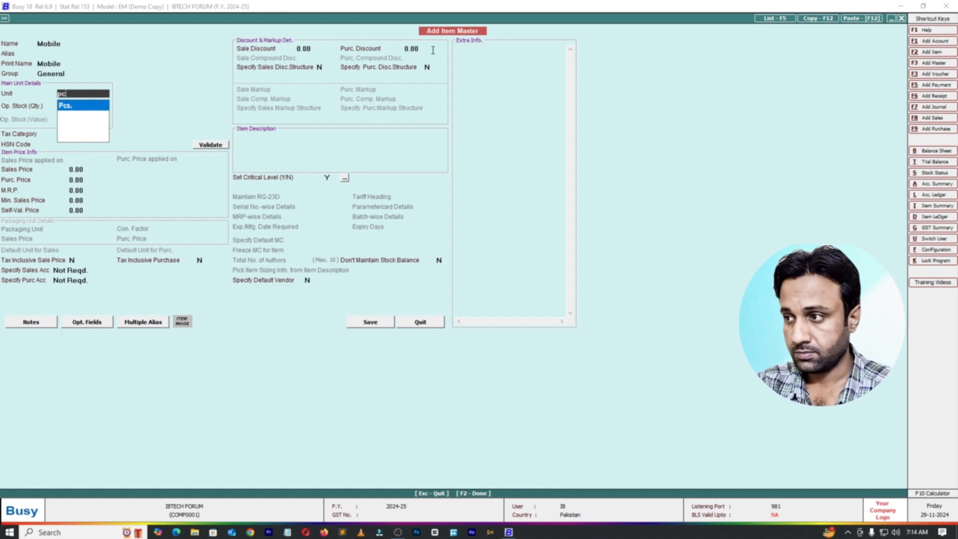
pyautogui.press('Return')
pyautogui.click(327, 177)
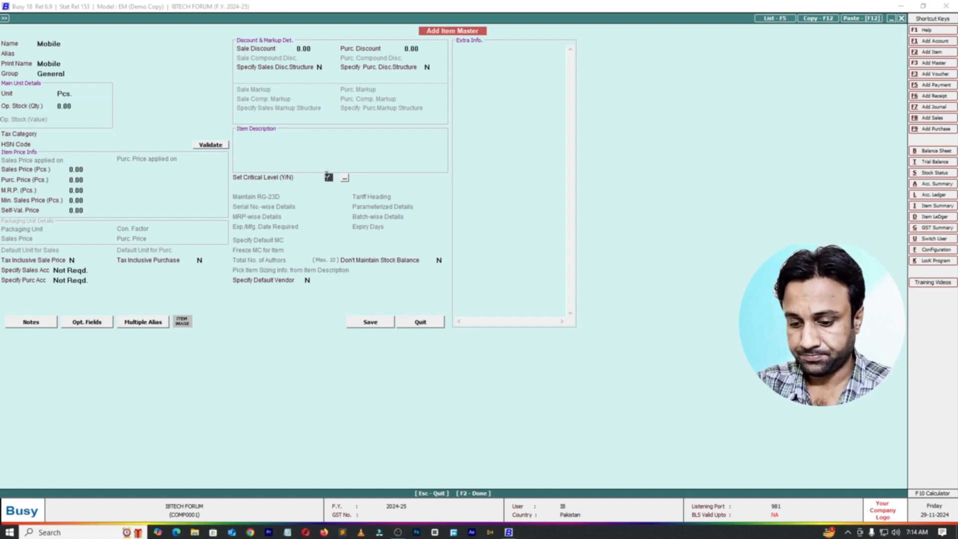
pyautogui.press('n')
pyautogui.click(368, 323)
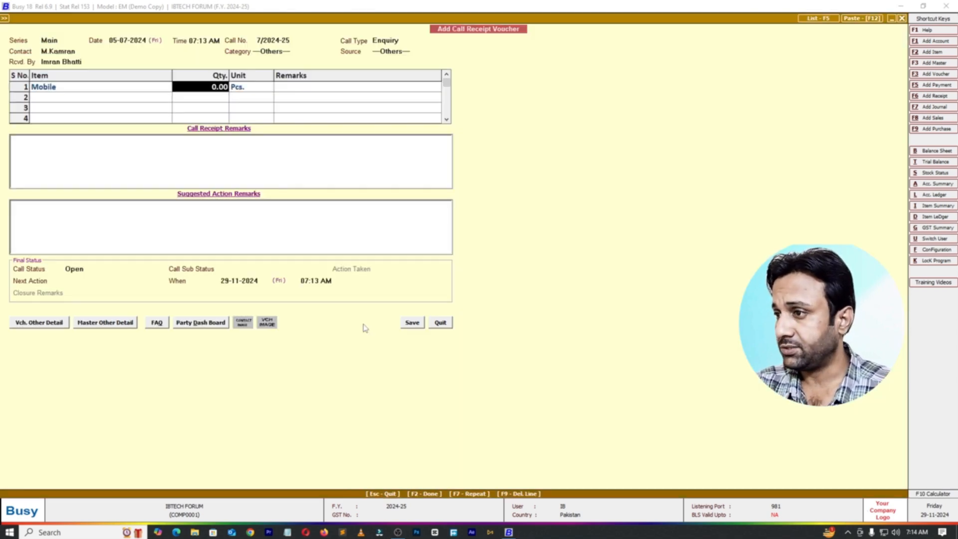
# Step: Set the Mobile item's quantity to 1 Pcs. and quit the call receipt voucher without saving
pyautogui.write('1')
pyautogui.press('Return')
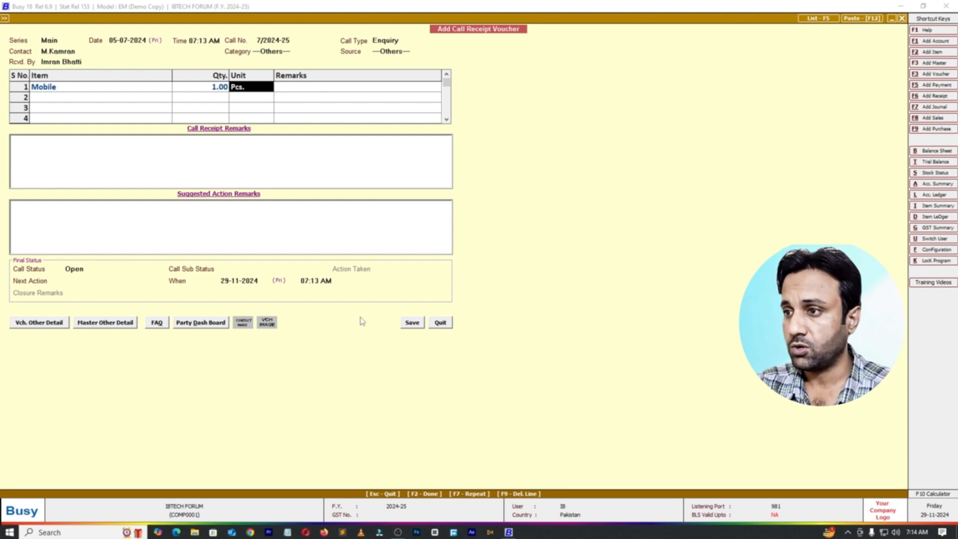
pyautogui.press('Return')
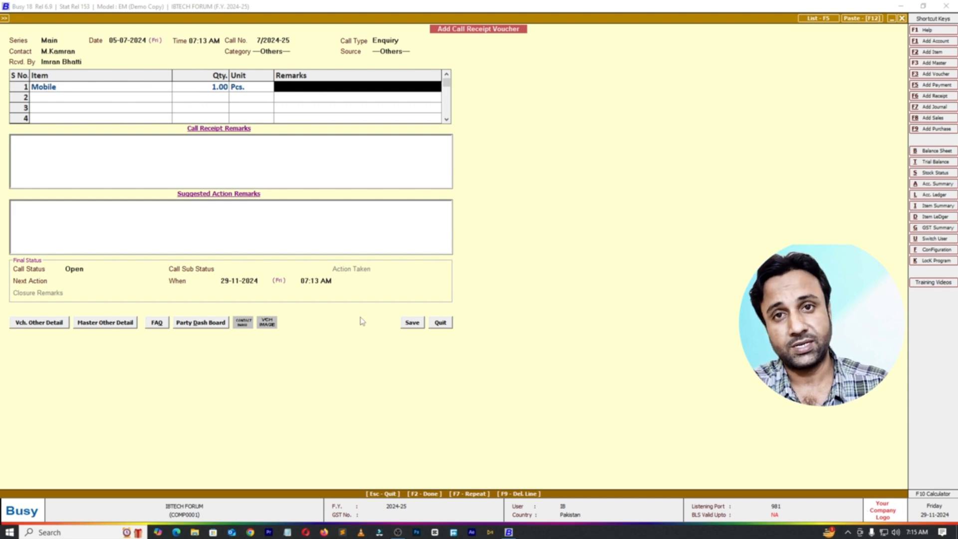
pyautogui.press('Escape')
pyautogui.press('Return')
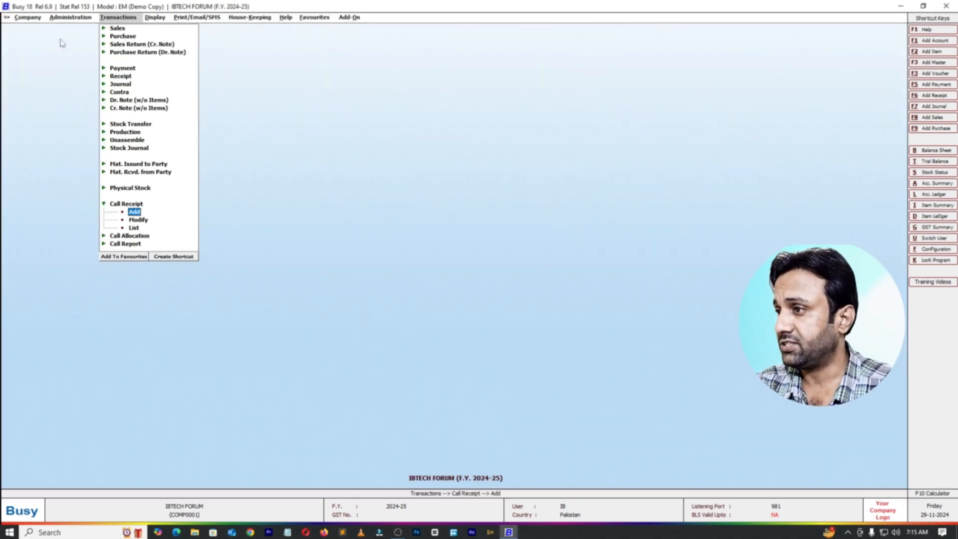
# Step: Enable "Ask to Save FAQ on Call Receipt and Report Saving" for enquiry management and save the Enquiry/Support configuration
pyautogui.click(70, 20)
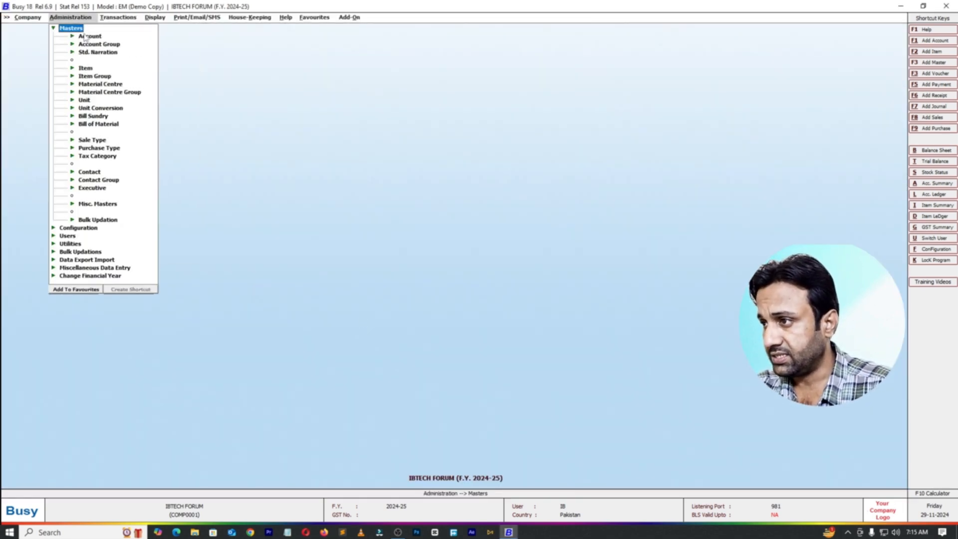
pyautogui.click(84, 37)
pyautogui.click(119, 36)
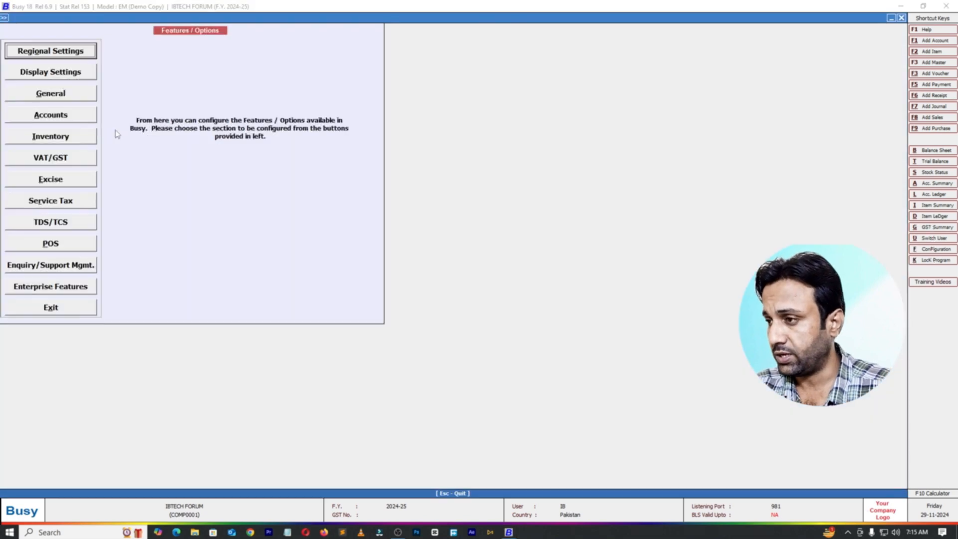
pyautogui.click(52, 264)
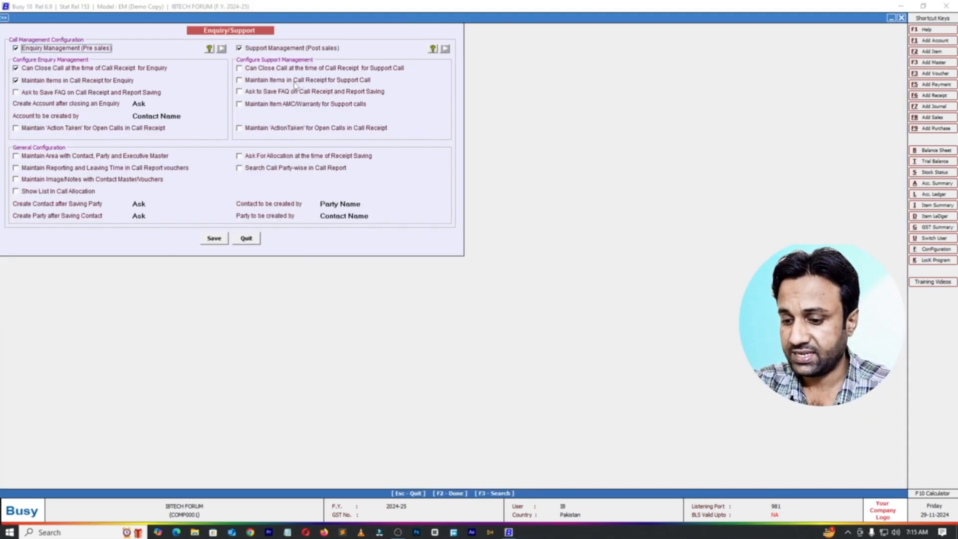
pyautogui.moveTo(239, 59)
pyautogui.mouseDown()
pyautogui.moveTo(256, 71)
pyautogui.moveTo(435, 75)
pyautogui.mouseUp()
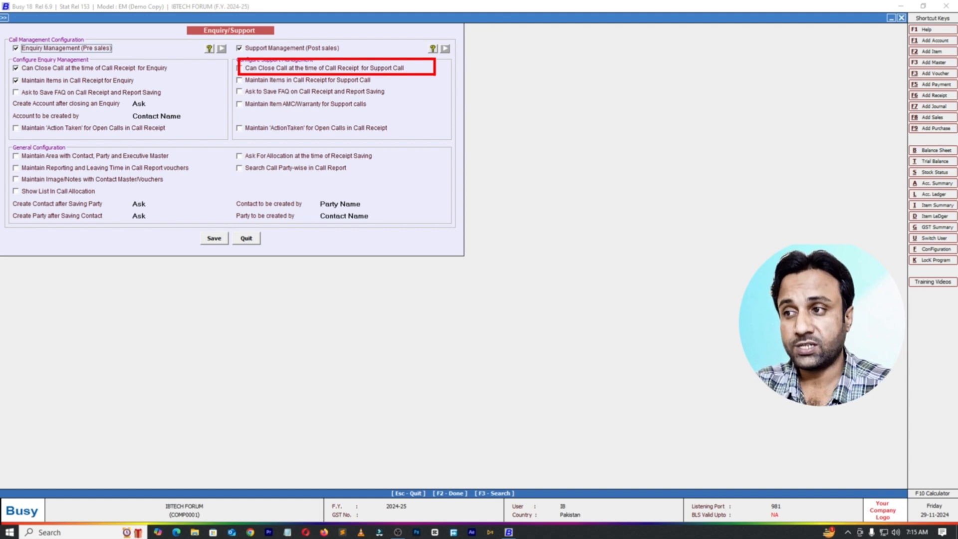
pyautogui.press('Escape')
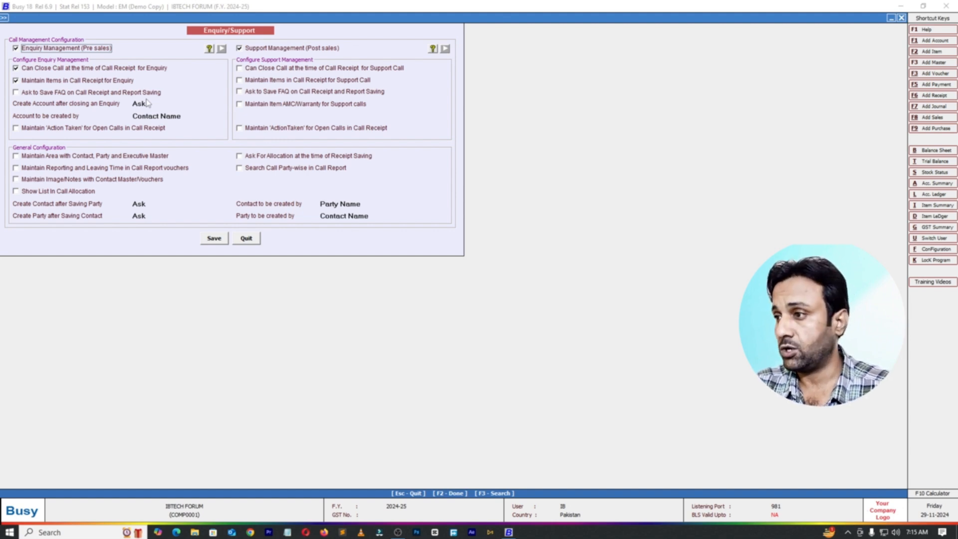
pyautogui.click(15, 93)
pyautogui.click(214, 238)
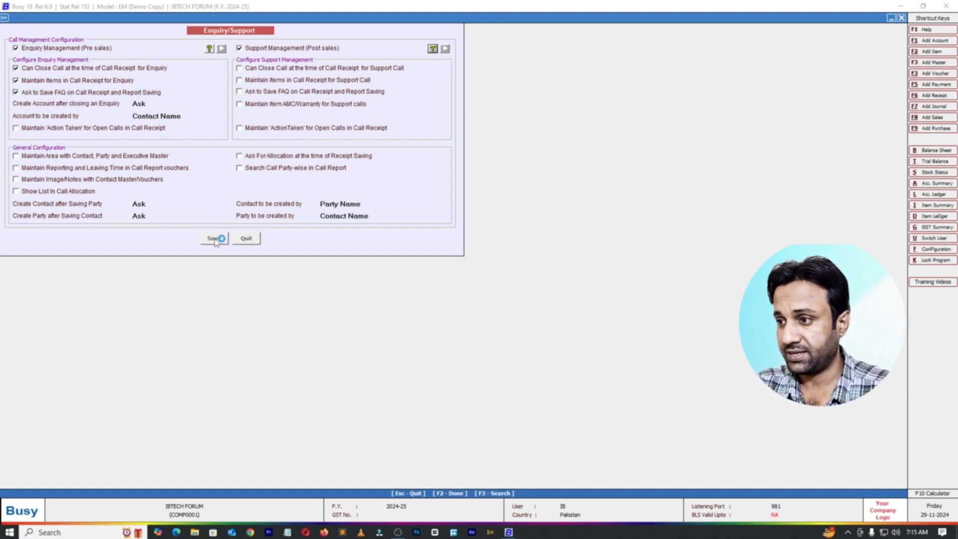
pyautogui.press('Escape')
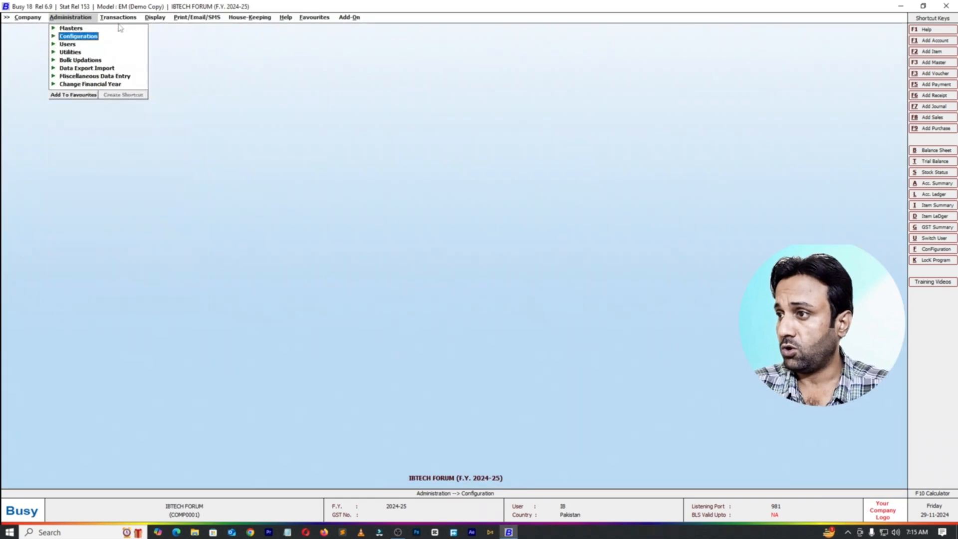
# Step: Start a new call receipt voucher dated 06-07-2024 with call type Enquiry
pyautogui.click(118, 17)
pyautogui.click(128, 203)
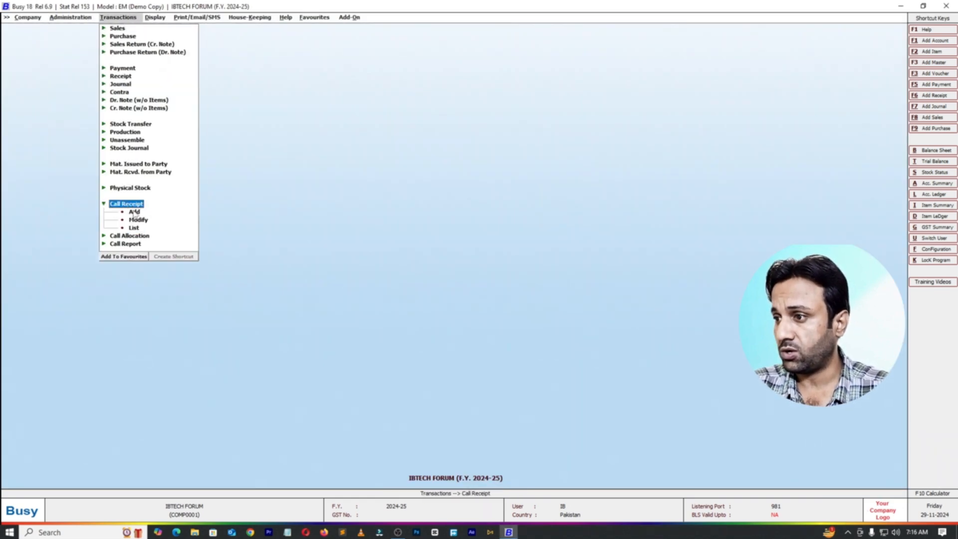
pyautogui.click(180, 212)
pyautogui.press('Return')
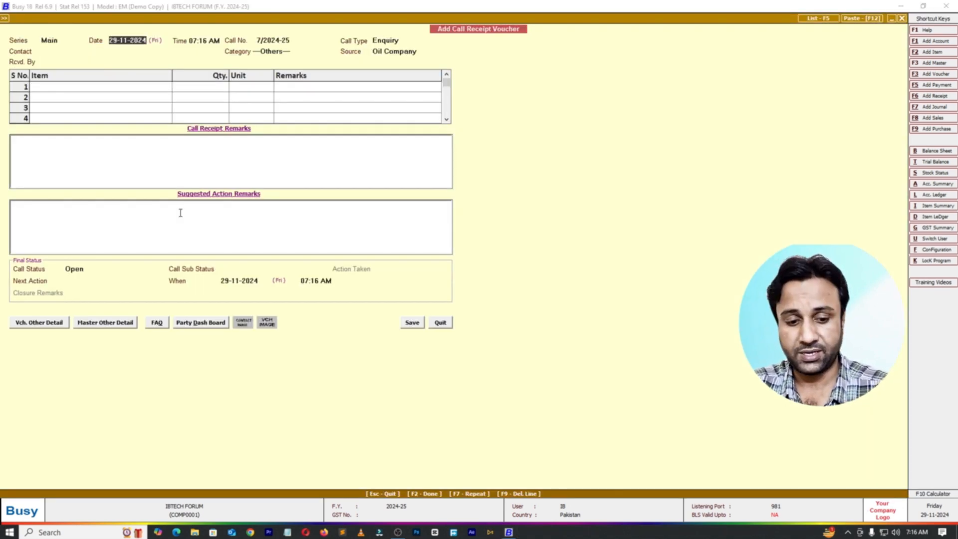
pyautogui.write('08')
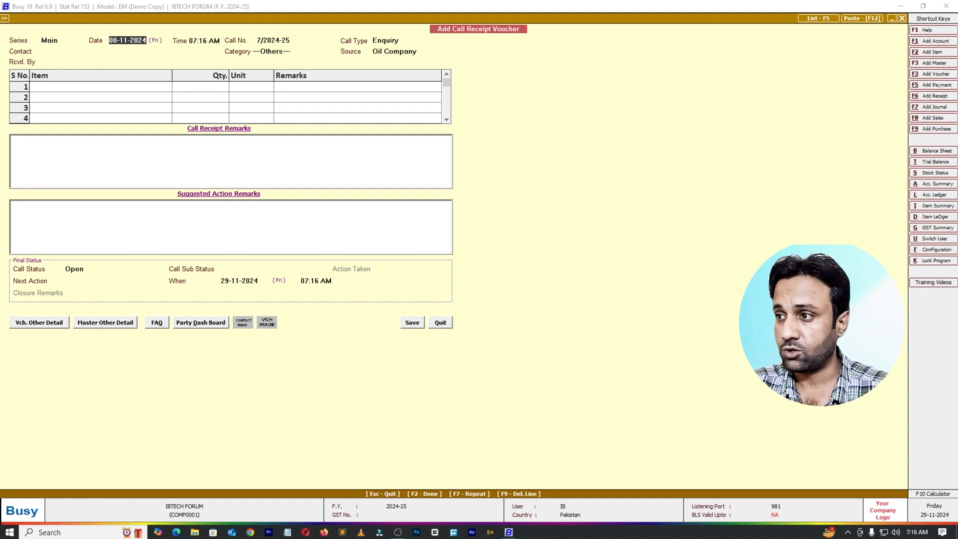
pyautogui.write('07')
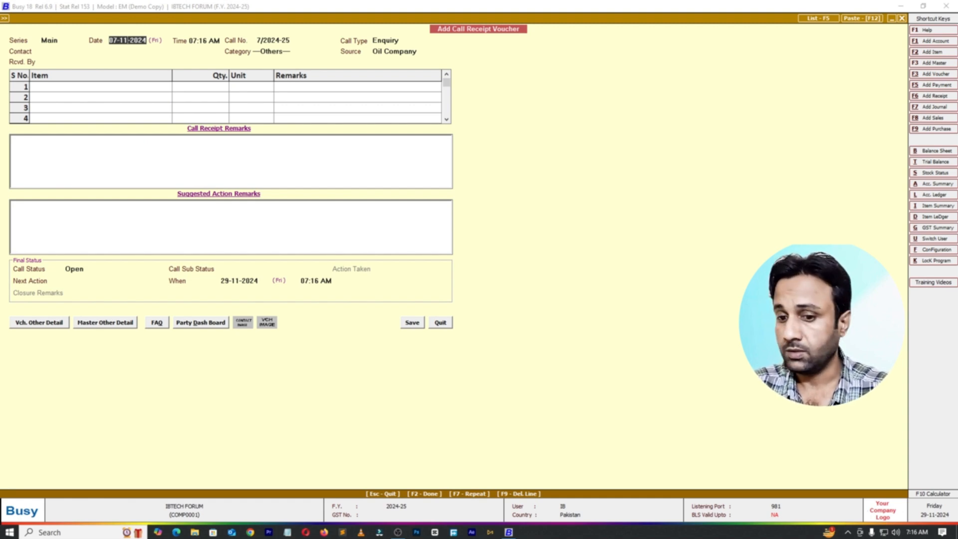
pyautogui.write('07')
pyautogui.press('Return')
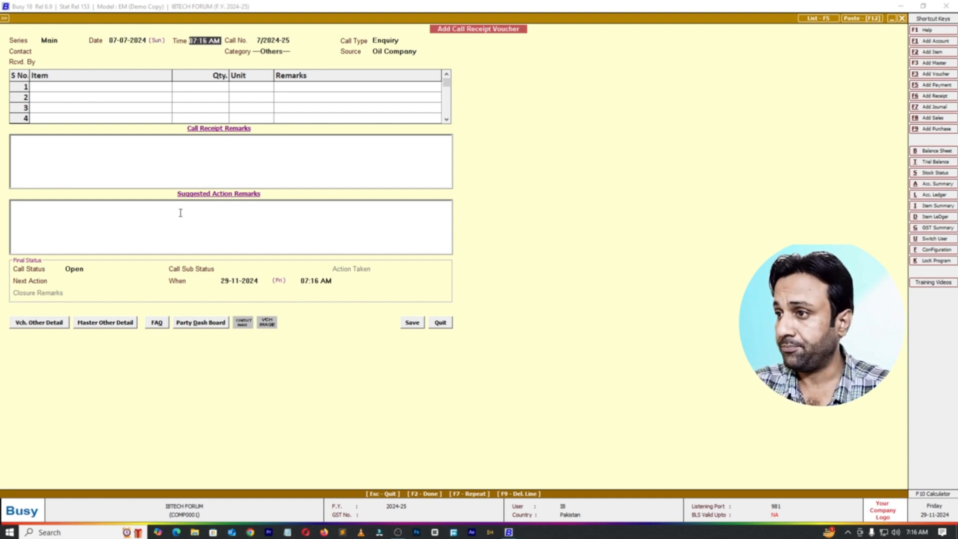
pyautogui.click(116, 40)
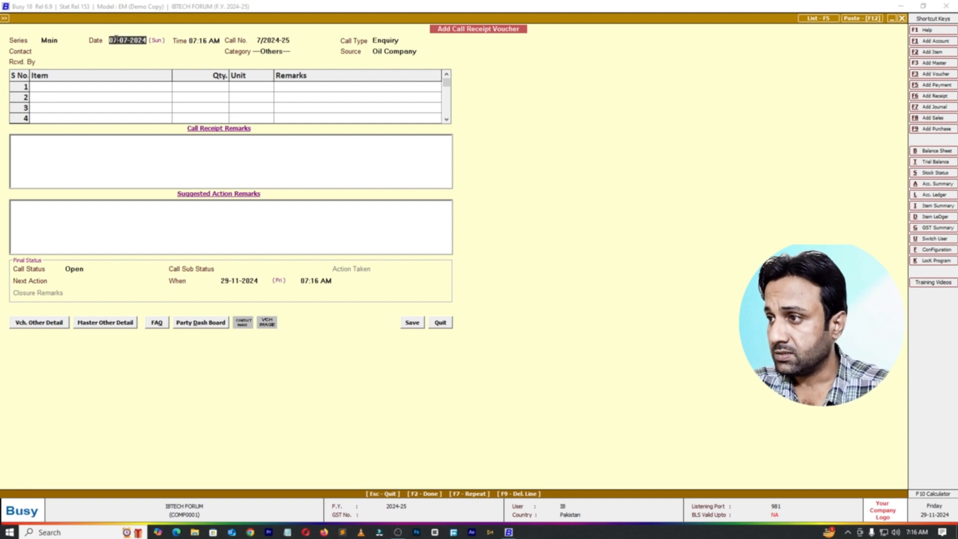
pyautogui.write('06')
pyautogui.press('Return')
pyautogui.press('Return')
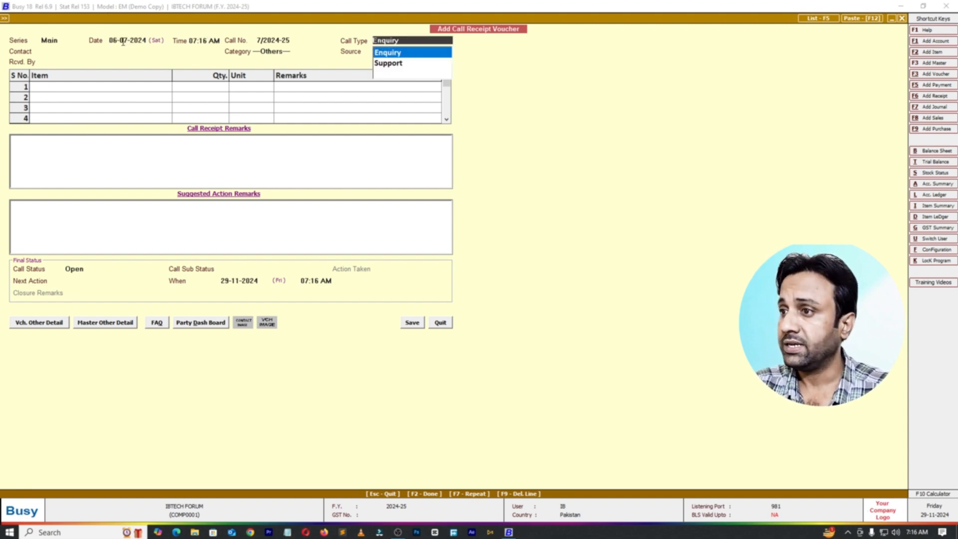
# Step: Choose the second listed contact and the third listed receiver, with category ---Others--- and source Oil Company
pyautogui.press('Return')
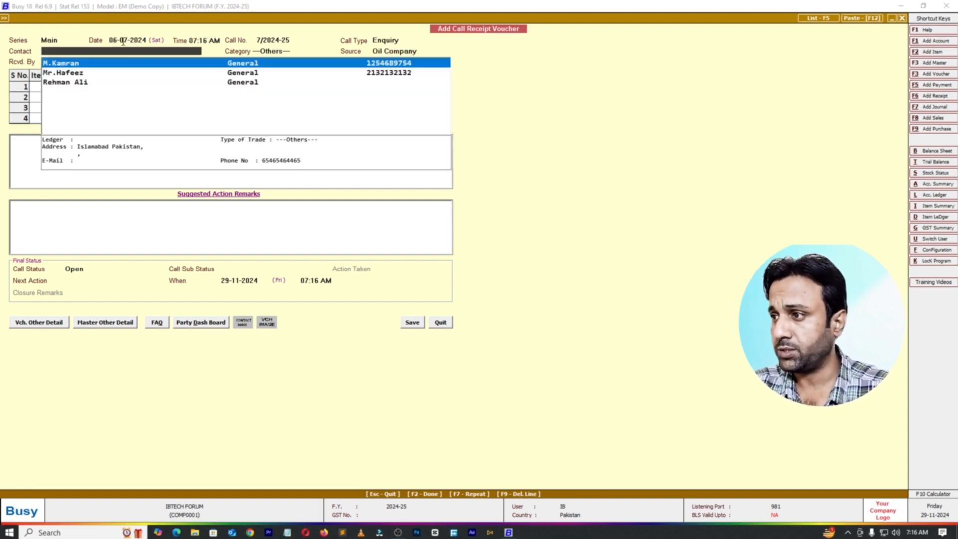
pyautogui.press('Down')
pyautogui.press('Return')
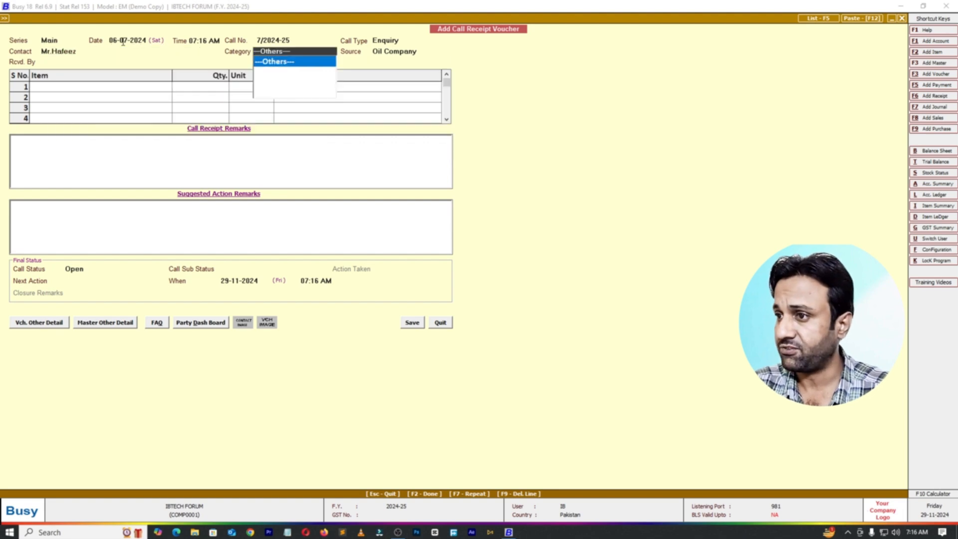
pyautogui.press('Return')
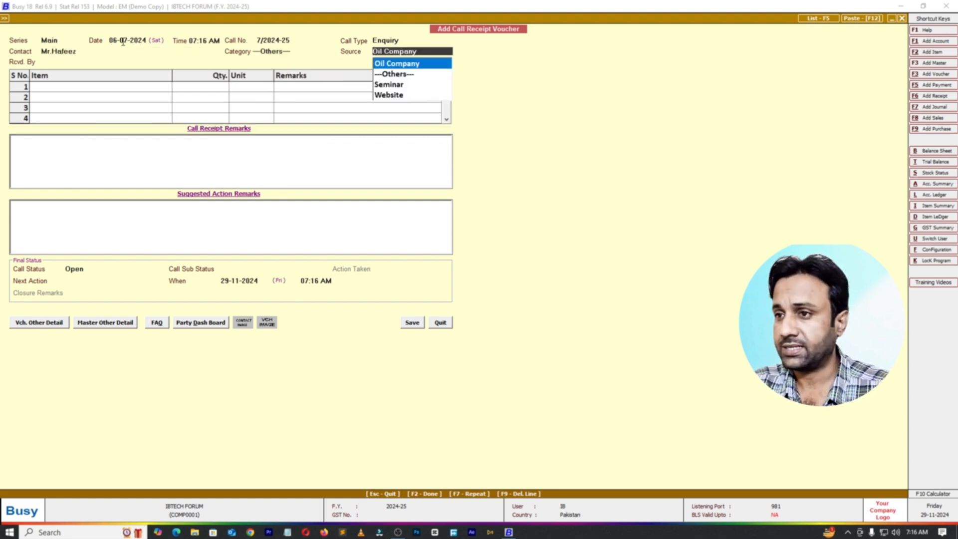
pyautogui.press('Return')
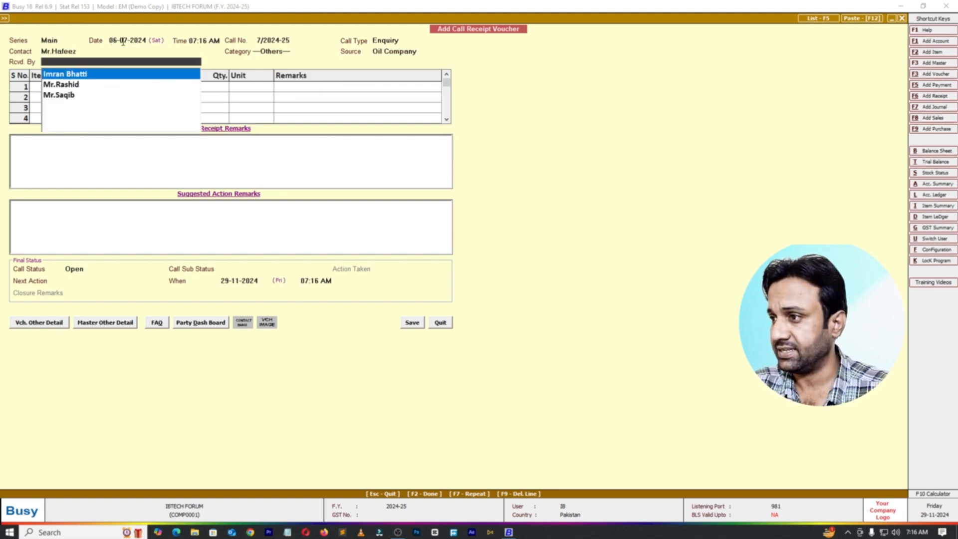
pyautogui.press('Down')
pyautogui.press('Down')
pyautogui.press('Return')
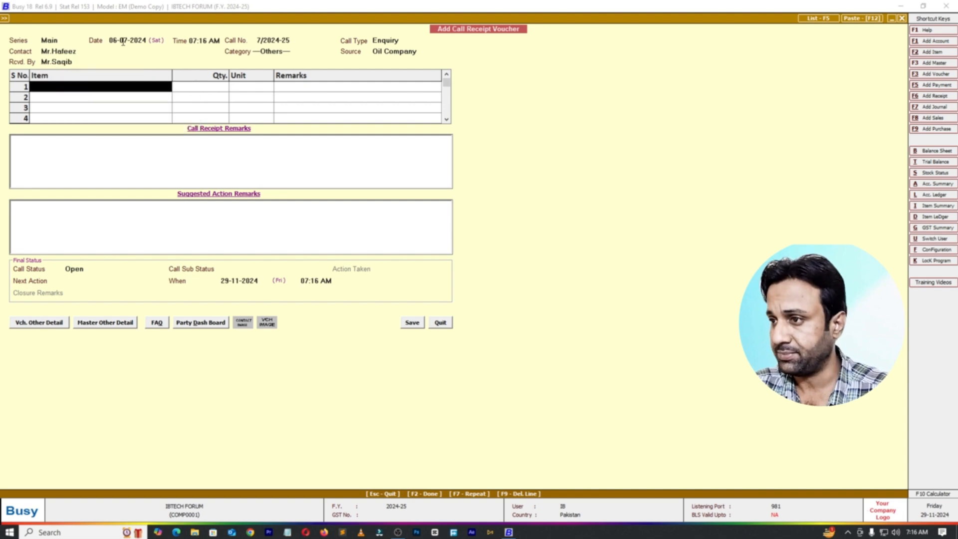
# Step: Add the Mobile item to the enquiry with a quantity of 1 Pcs
pyautogui.write('mo')
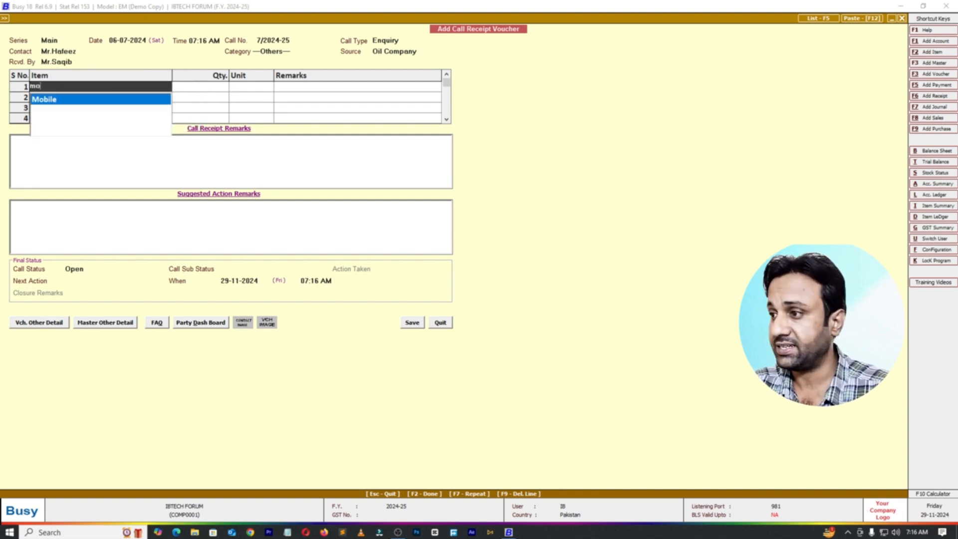
pyautogui.press('Return')
pyautogui.press('Return')
pyautogui.press('Return')
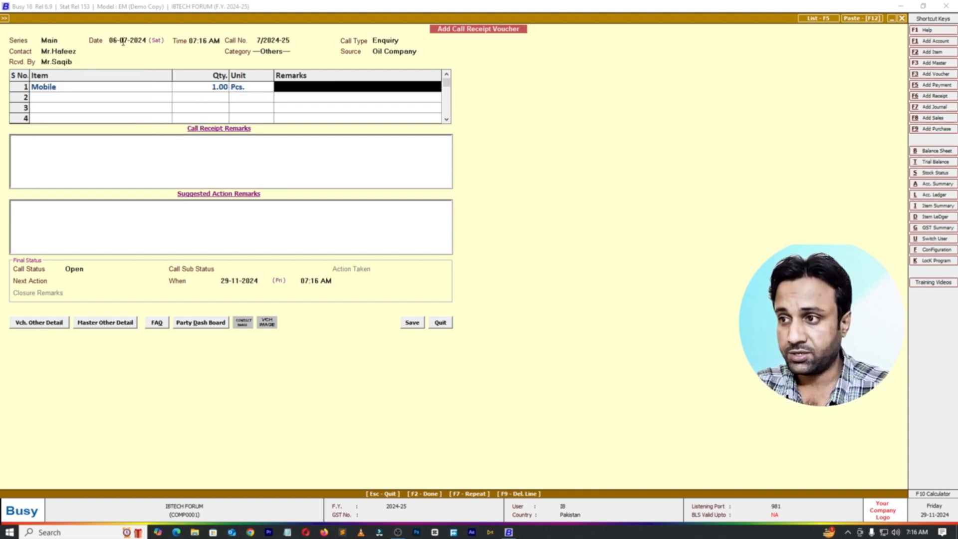
# Step: Set the call status to Open, sub status to Active and next action to E-Mail, then save and leave the call receipt voucher
pyautogui.click(91, 270)
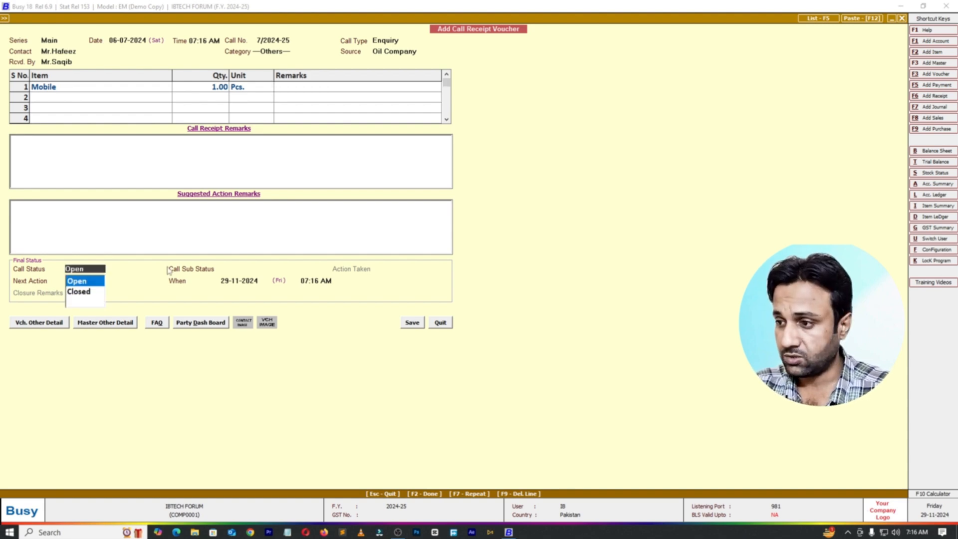
pyautogui.press('Return')
pyautogui.press('Return')
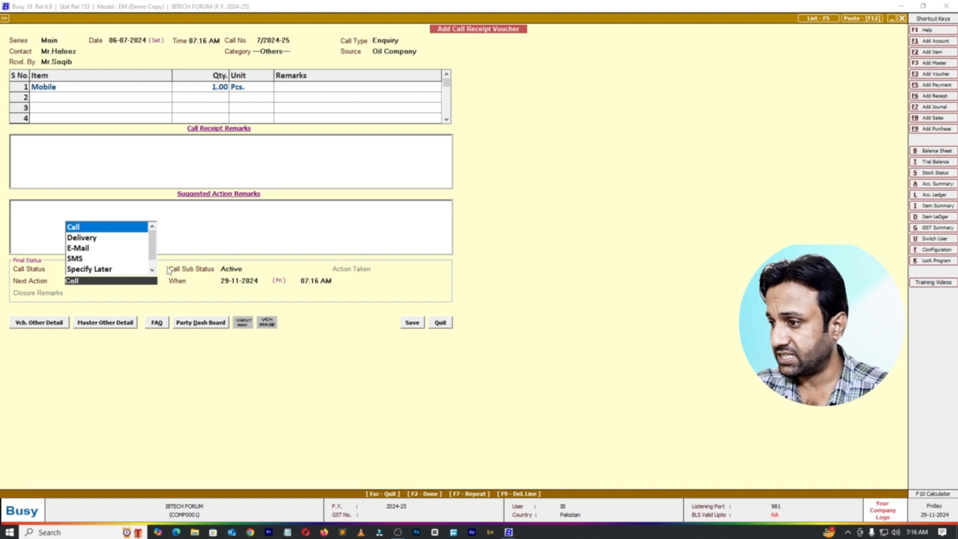
pyautogui.click(85, 249)
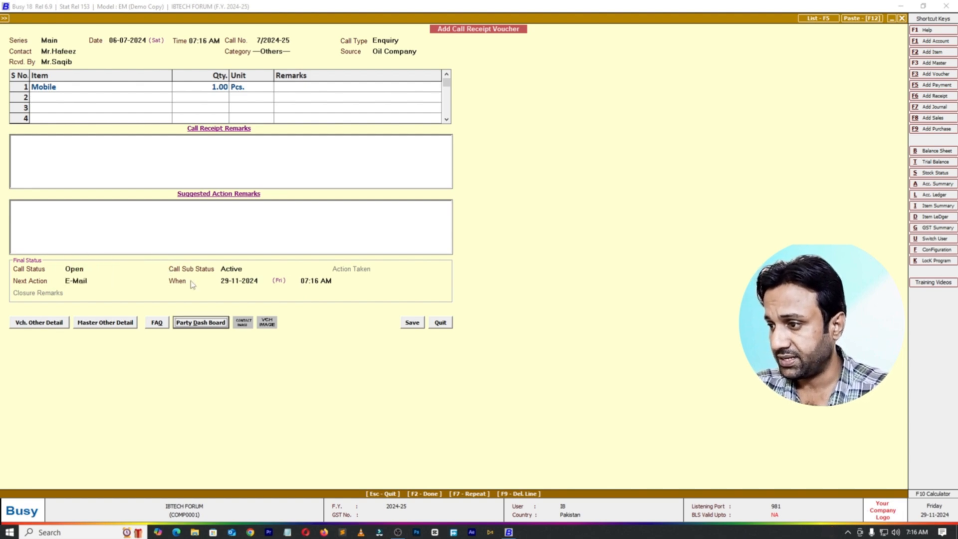
pyautogui.click(413, 324)
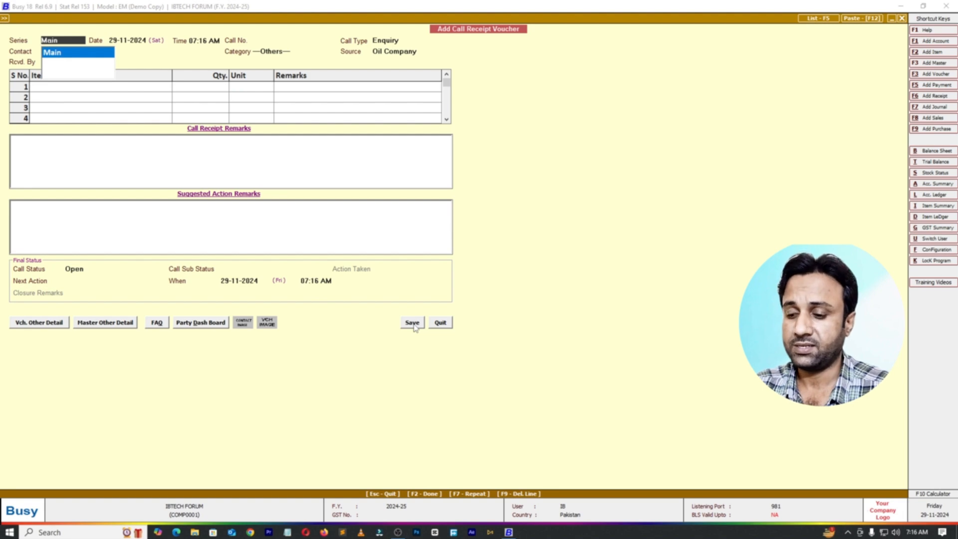
pyautogui.press('Escape')
pyautogui.press('Escape')
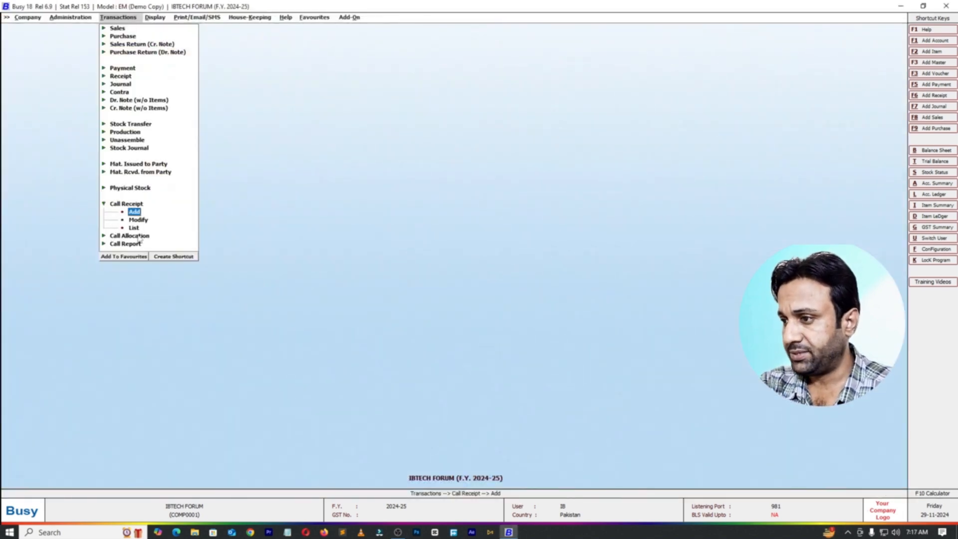
# Step: In a new call allocation voucher, load the unallocated call dated 06-07-2024 for the third listed executive
pyautogui.click(137, 237)
pyautogui.click(134, 244)
pyautogui.press('Return')
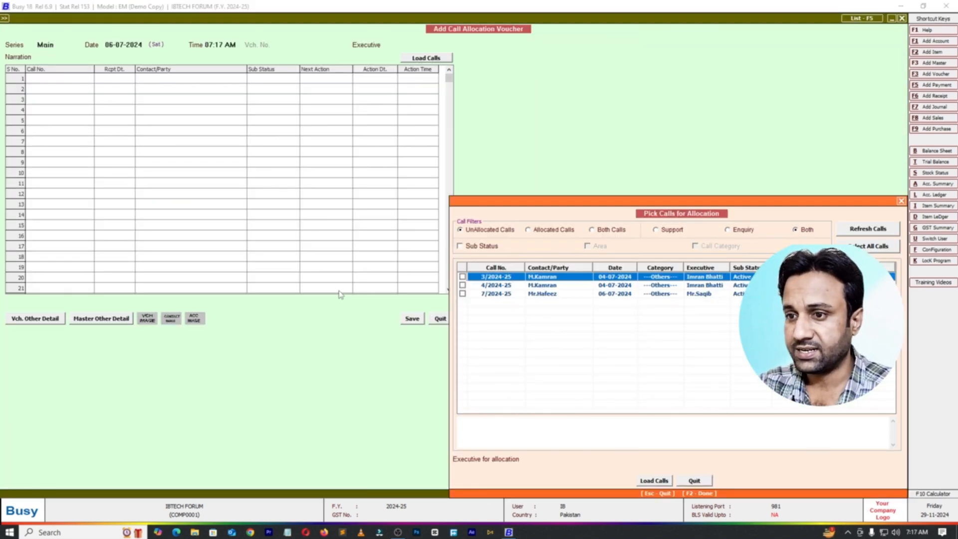
pyautogui.click(462, 294)
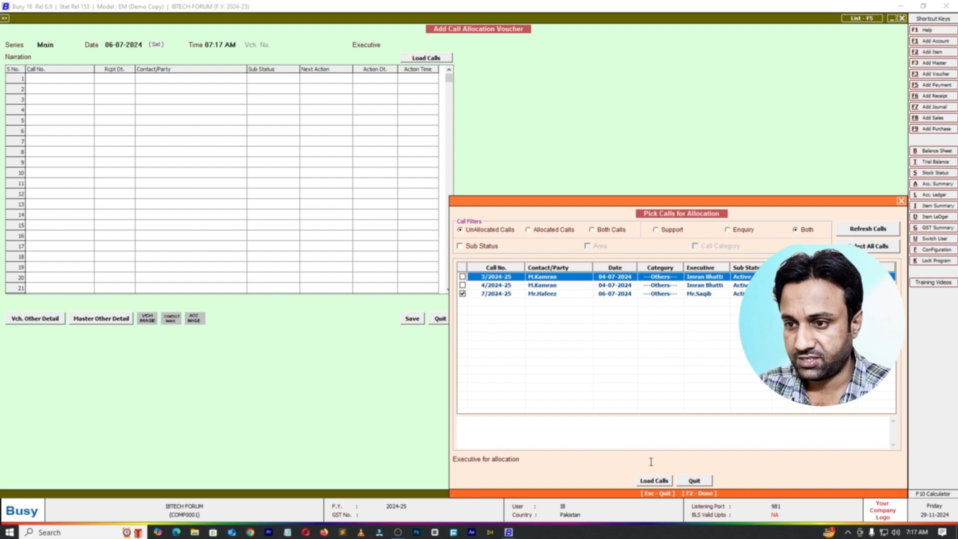
pyautogui.click(566, 459)
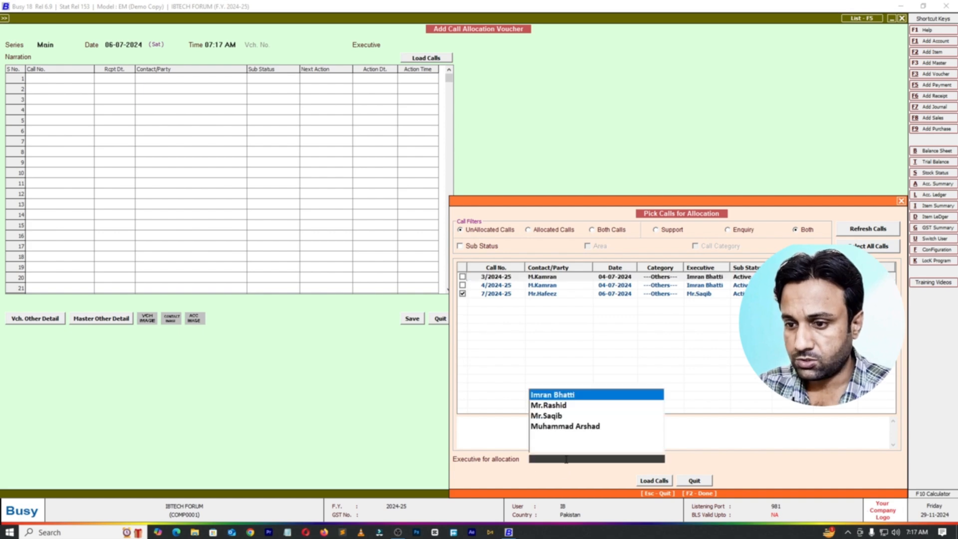
pyautogui.click(548, 416)
pyautogui.click(654, 481)
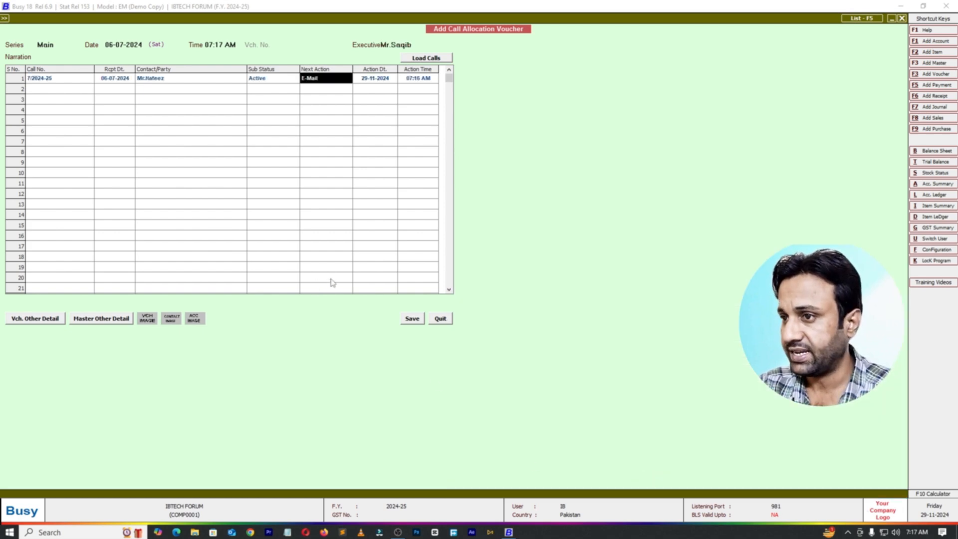
# Step: Save the call allocation with its next action and action date as loaded, and quit the voucher
pyautogui.press('Return')
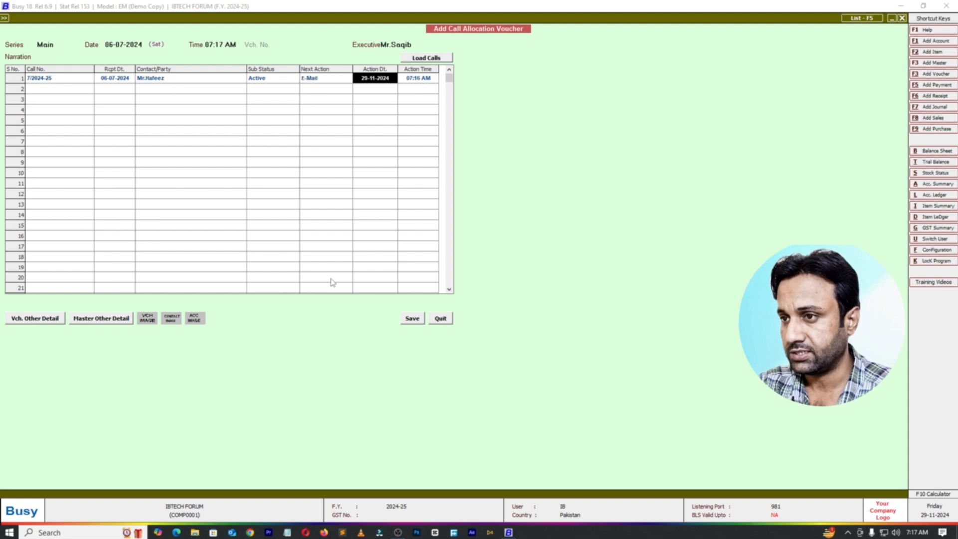
pyautogui.click(413, 319)
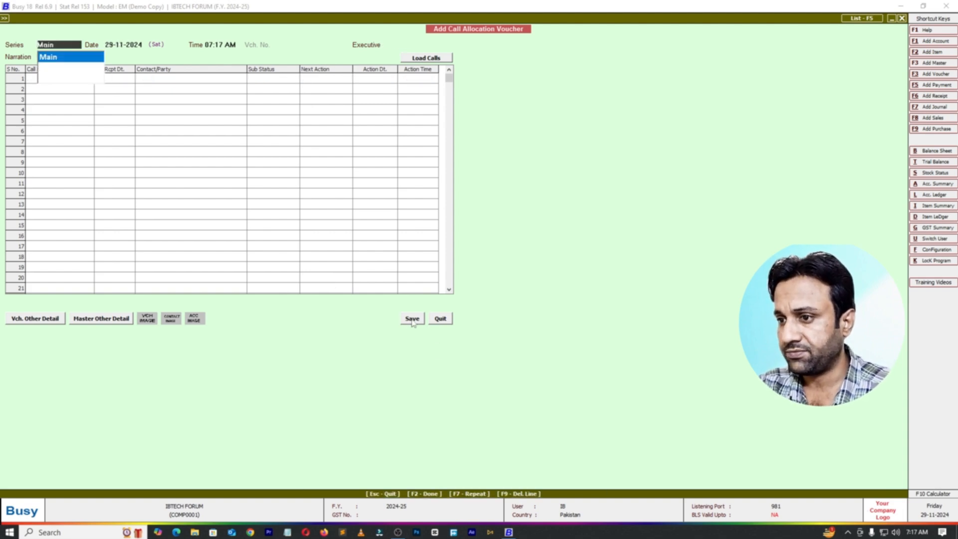
pyautogui.press('Escape')
pyautogui.press('Return')
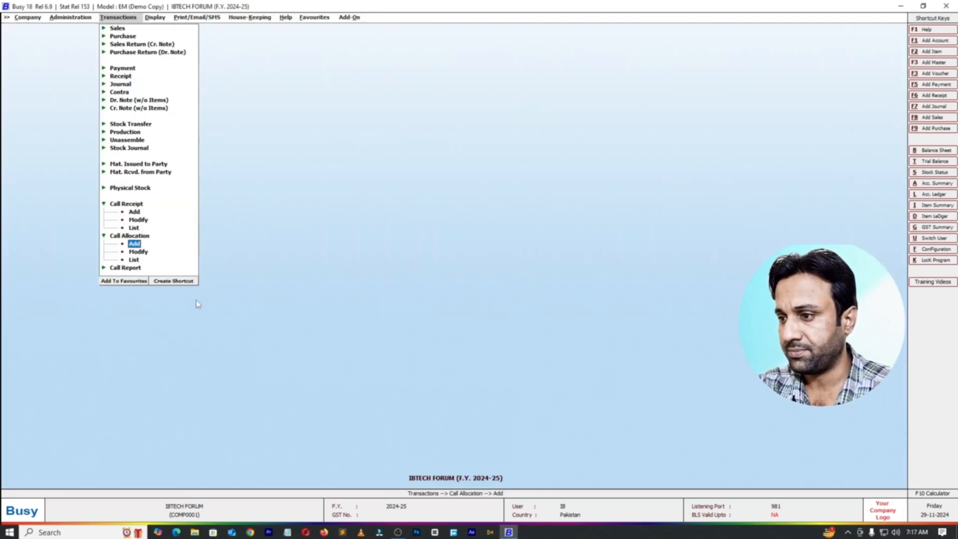
# Step: Start a new call report voucher dated 06-07-2024 and pick the allocated call for it
pyautogui.click(125, 268)
pyautogui.click(143, 273)
pyautogui.press('Return')
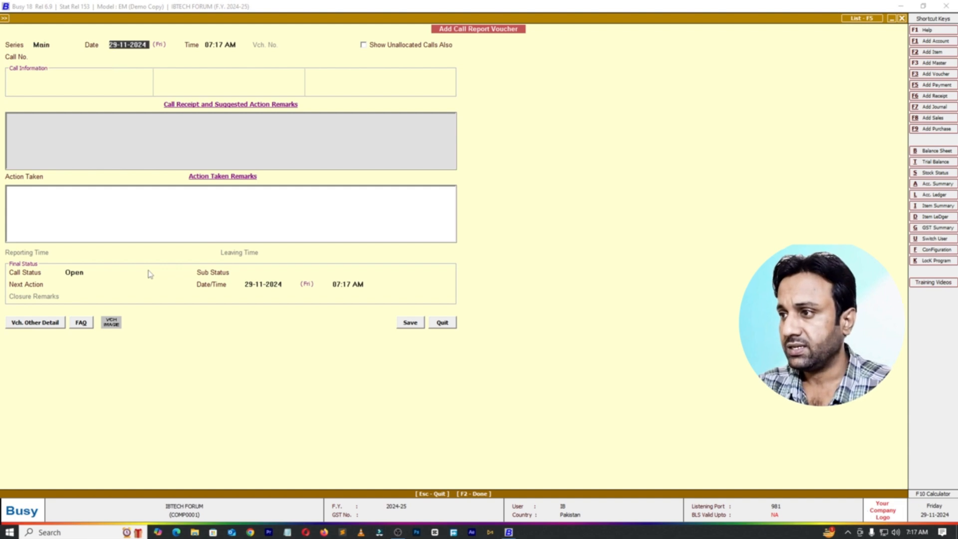
pyautogui.press('Delete')
pyautogui.press('Delete')
pyautogui.write('06')
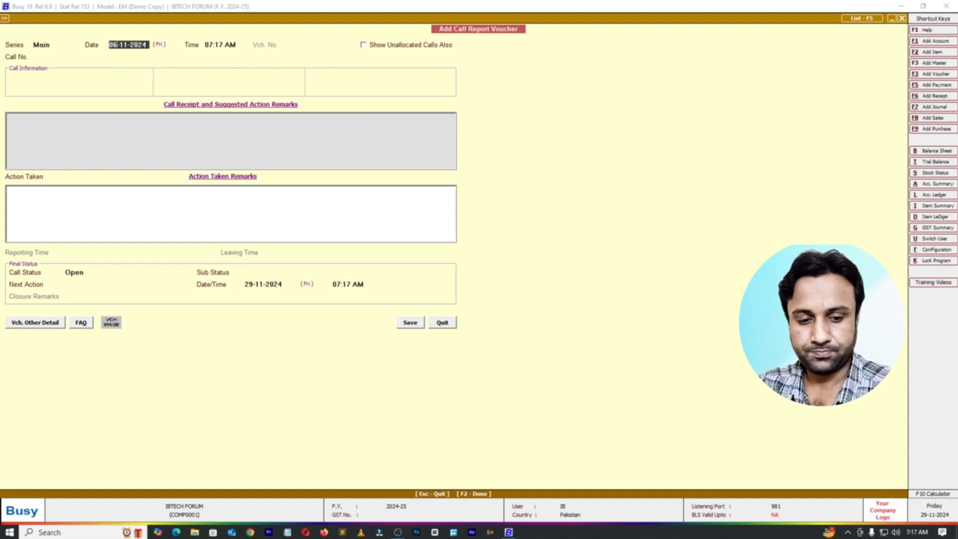
pyautogui.press('Delete')
pyautogui.press('Delete')
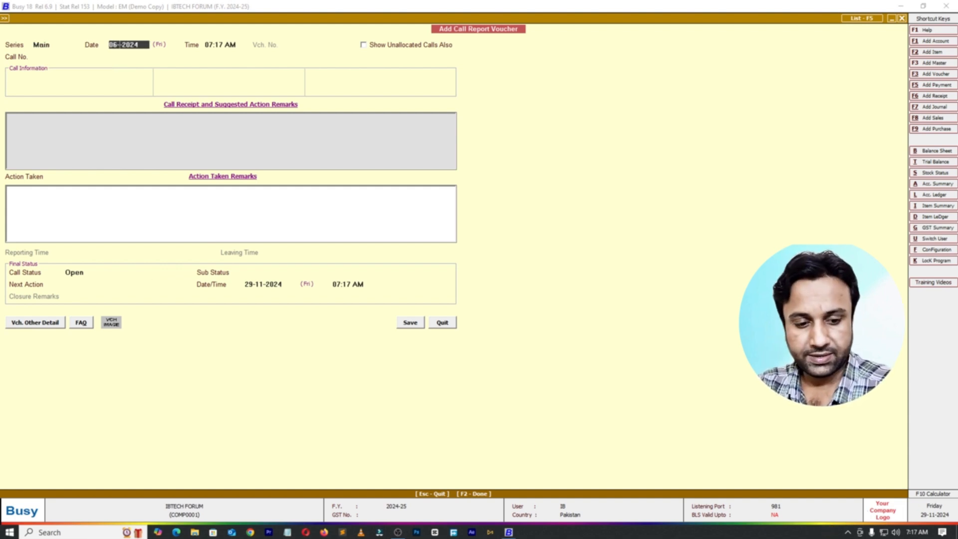
pyautogui.write('07')
pyautogui.press('Return')
pyautogui.press('Return')
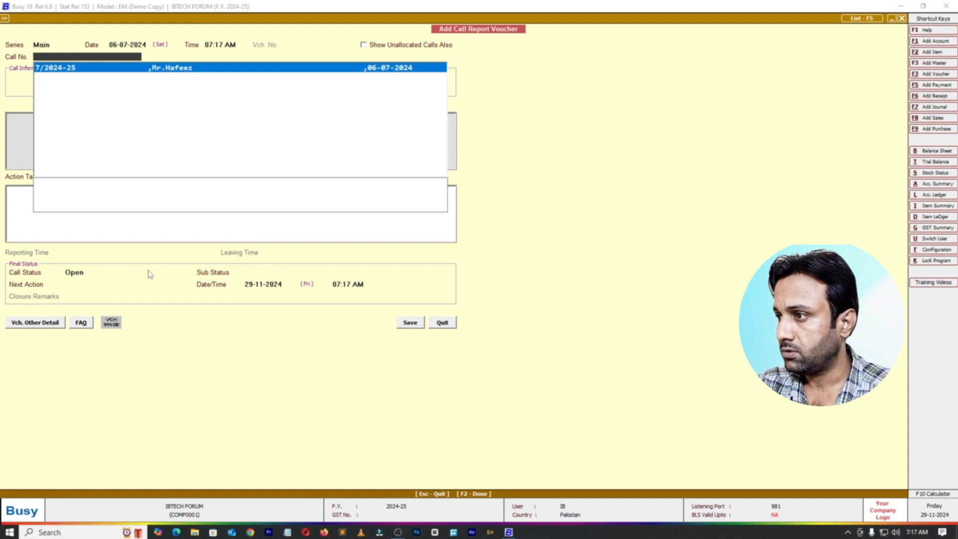
# Step: Set the action taken to E-Mail and enter "Done" as the action taken remark
pyautogui.press('Return')
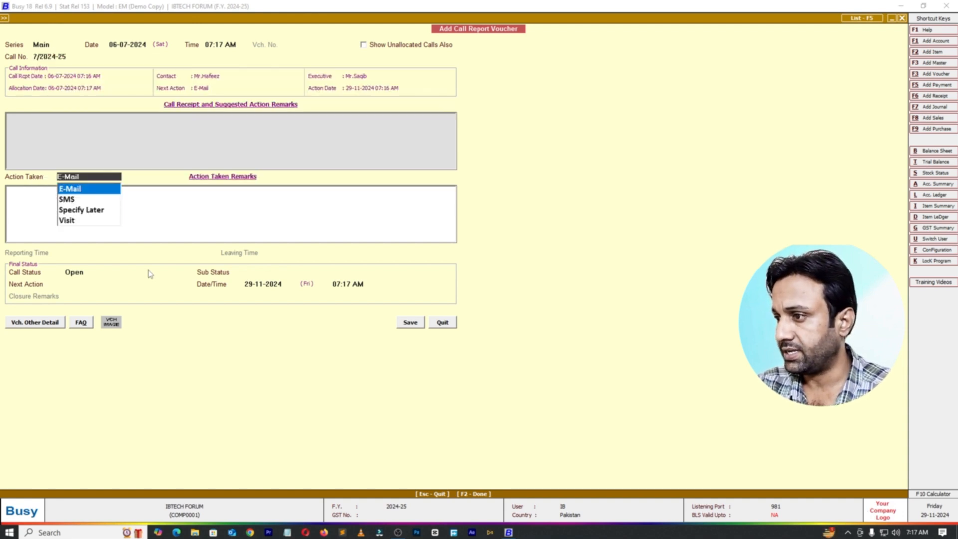
pyautogui.press('Return')
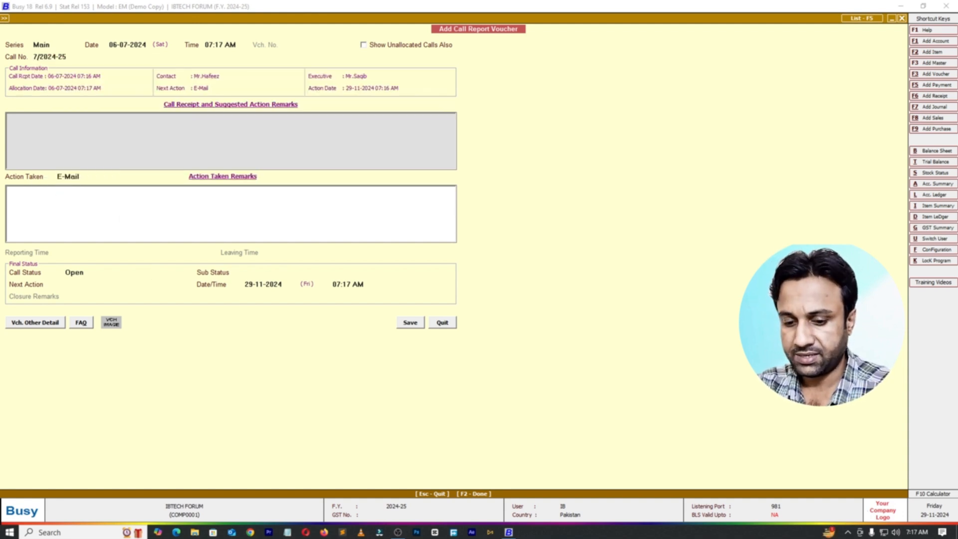
pyautogui.write('Done')
pyautogui.press('Return')
# Step: Set the call status to Closed with sub status Successful and save the call report voucher
pyautogui.press('Return')
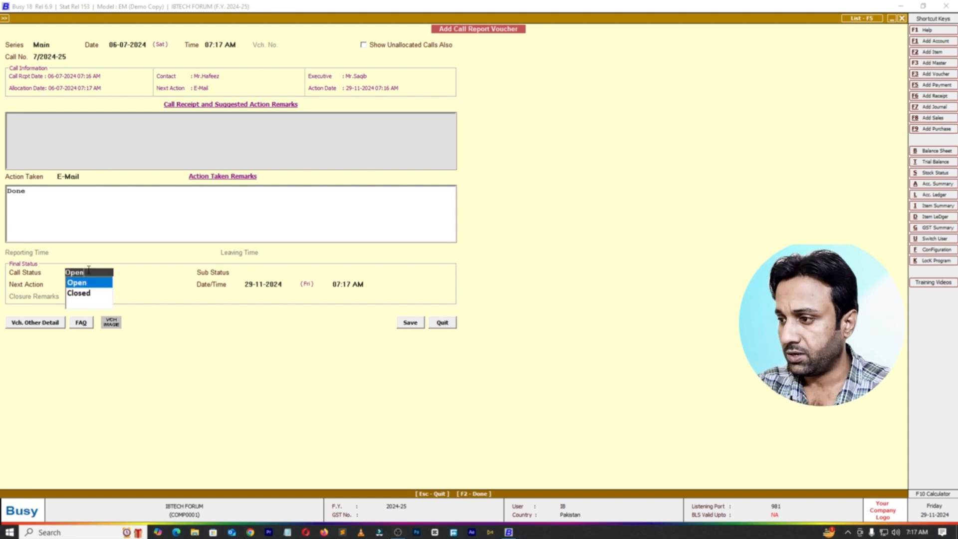
pyautogui.press('Down')
pyautogui.press('Return')
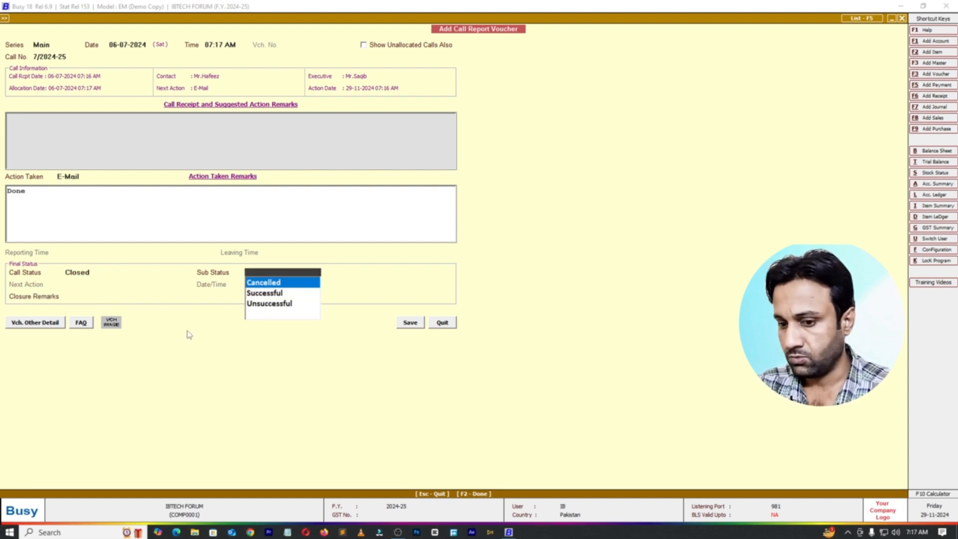
pyautogui.press('Down')
pyautogui.press('Return')
pyautogui.click(411, 323)
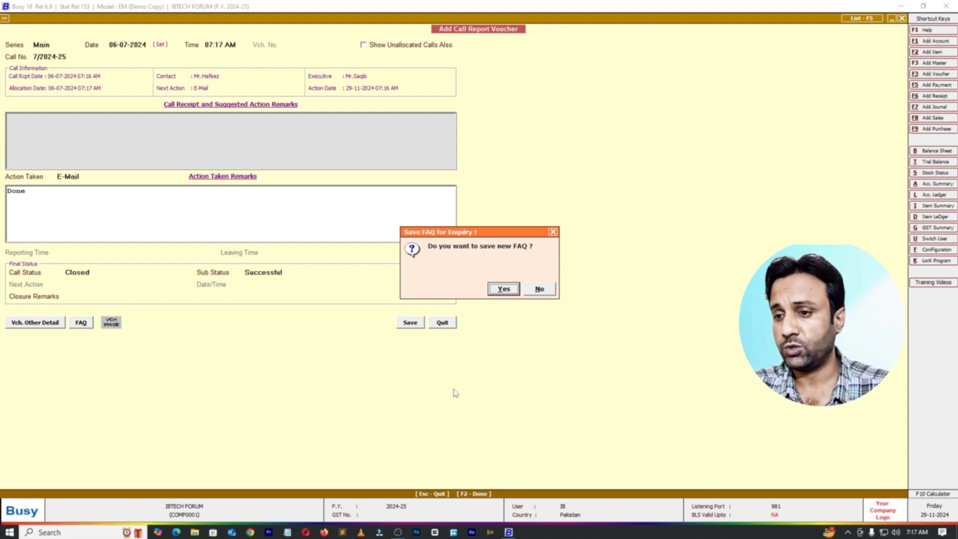
# Step: Accept saving a new FAQ for the enquiry and finish the FAQ entry with call type Enquiry
pyautogui.click(503, 289)
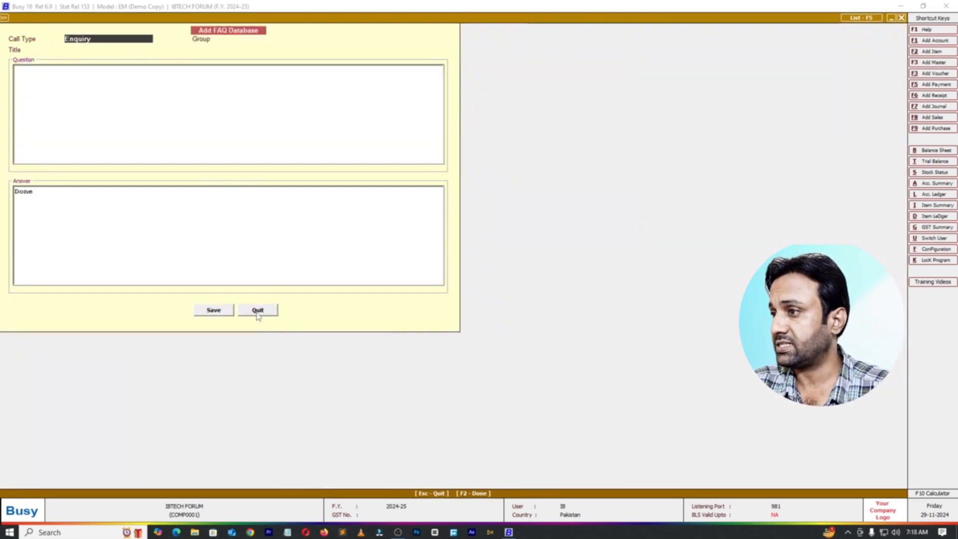
pyautogui.click(62, 79)
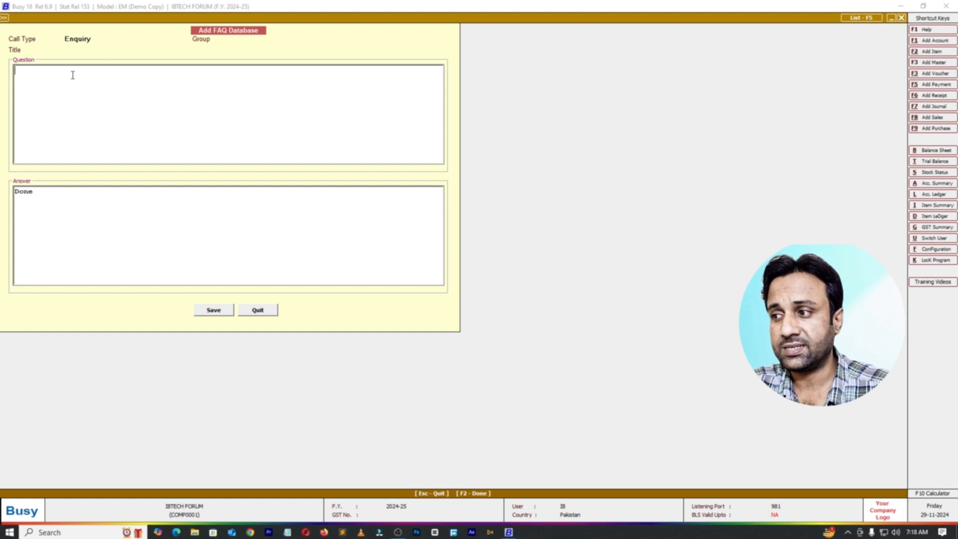
pyautogui.click(96, 39)
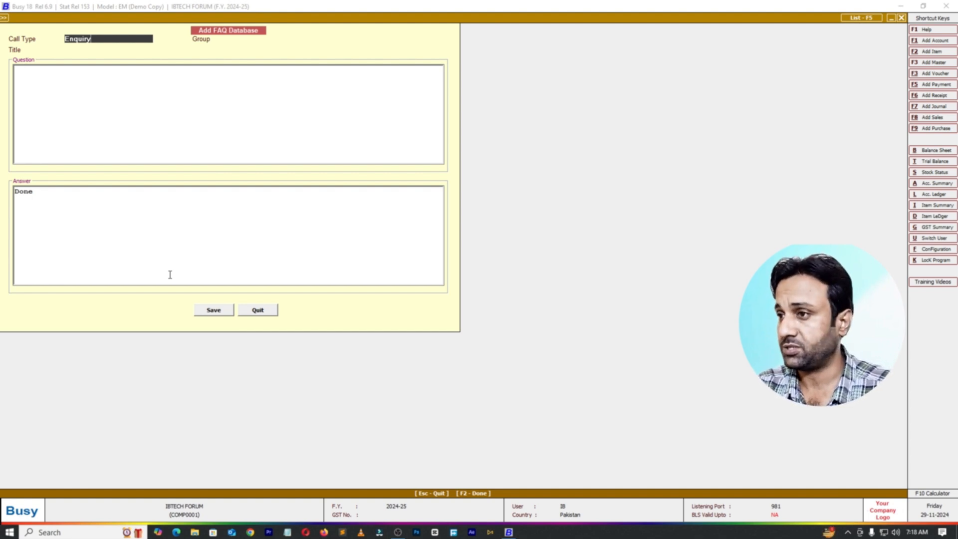
pyautogui.press('F2')
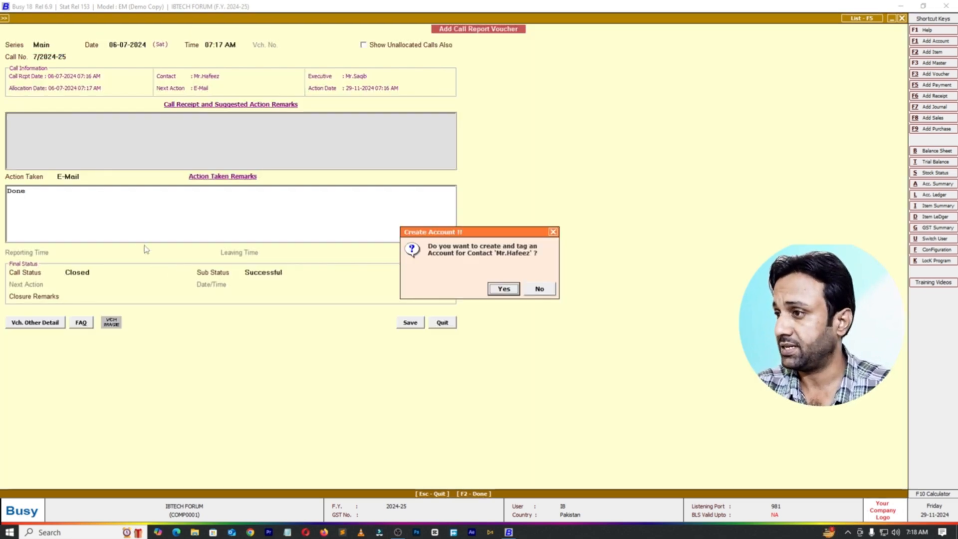
# Step: Decline creating an account for the contact and quit the call report voucher
pyautogui.click(533, 288)
pyautogui.press('Escape')
pyautogui.press('Escape')
pyautogui.press('Return')
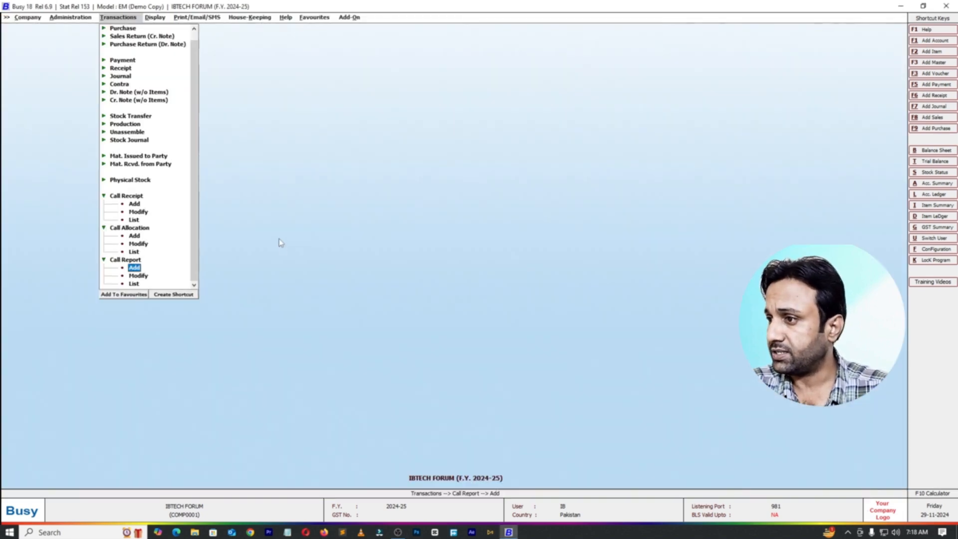
pyautogui.press('Escape')
# Step: Open the Enquiry/Support Management configuration from Features / Options and select the Create Contact after Saving Party setting
pyautogui.click(63, 18)
pyautogui.click(82, 38)
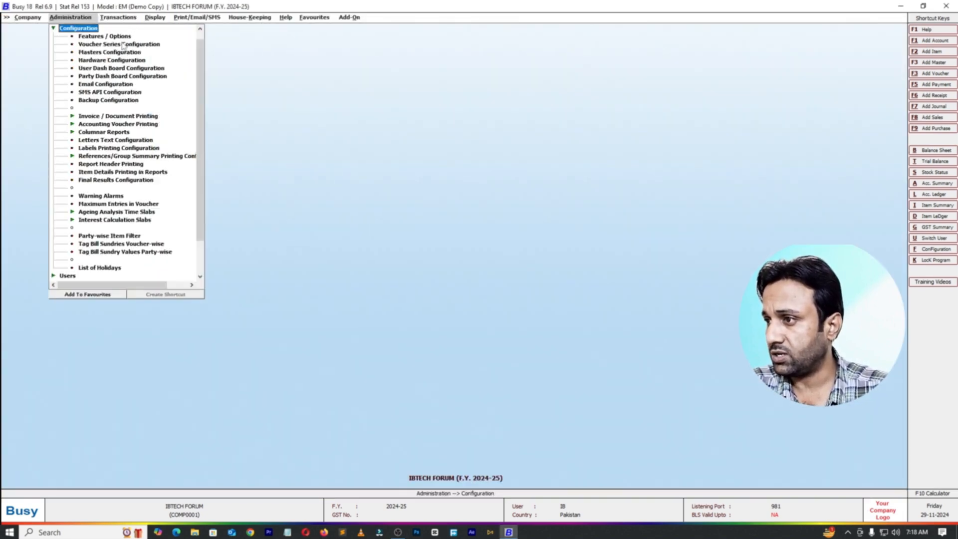
pyautogui.doubleClick(122, 37)
pyautogui.click(67, 273)
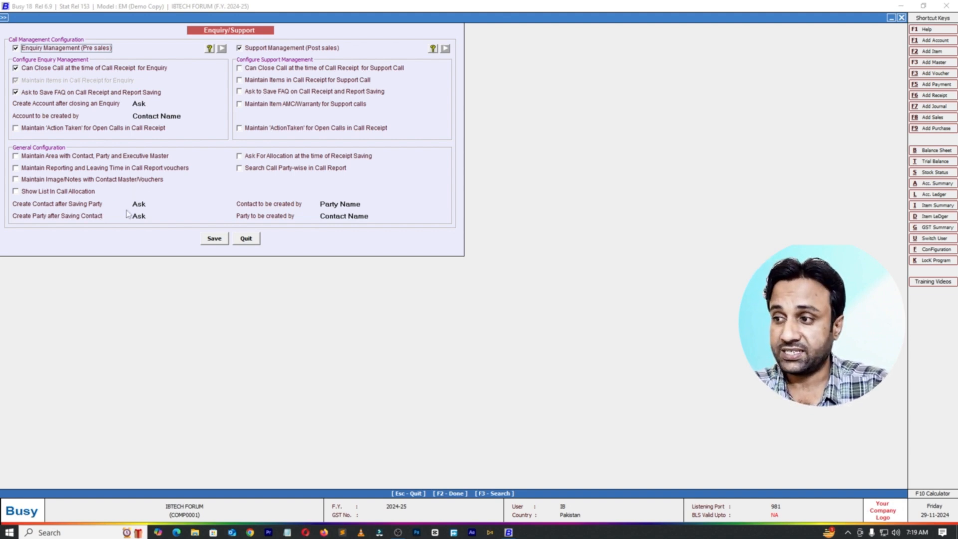
pyautogui.click(149, 205)
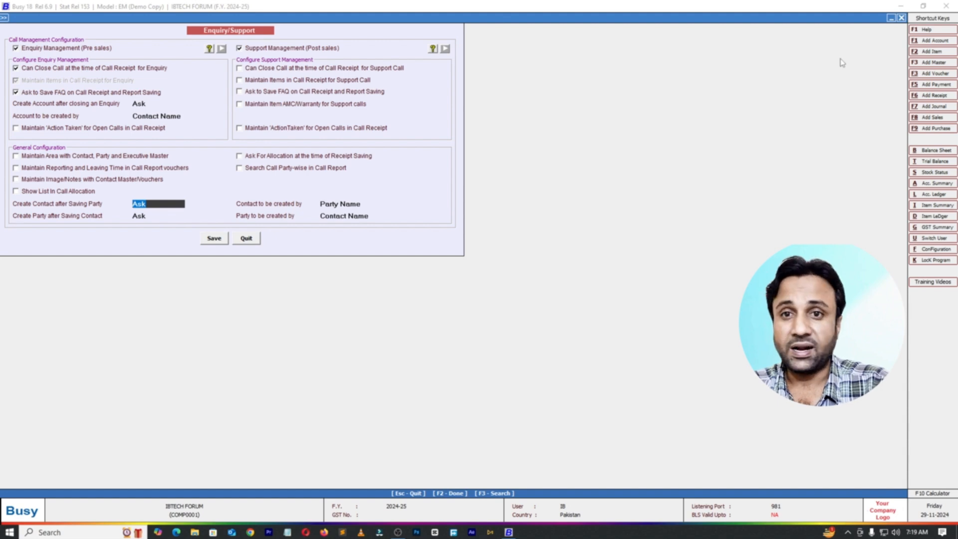
# Step: Start a new account master named "Dsfgsdfsdfgsd" and assign it to the Sundry Debtors group
pyautogui.click(933, 40)
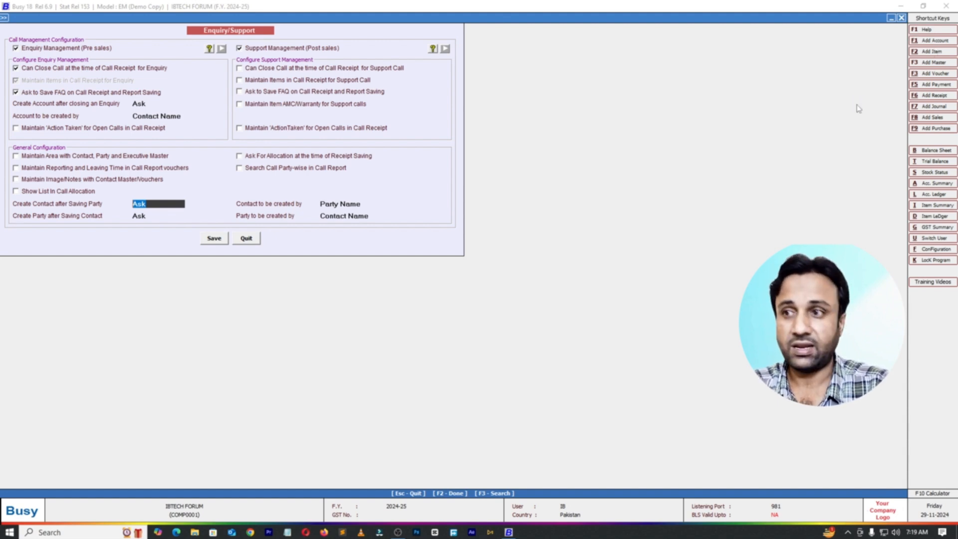
pyautogui.write('Dsfgsdfsdfgsd')
pyautogui.press('Return')
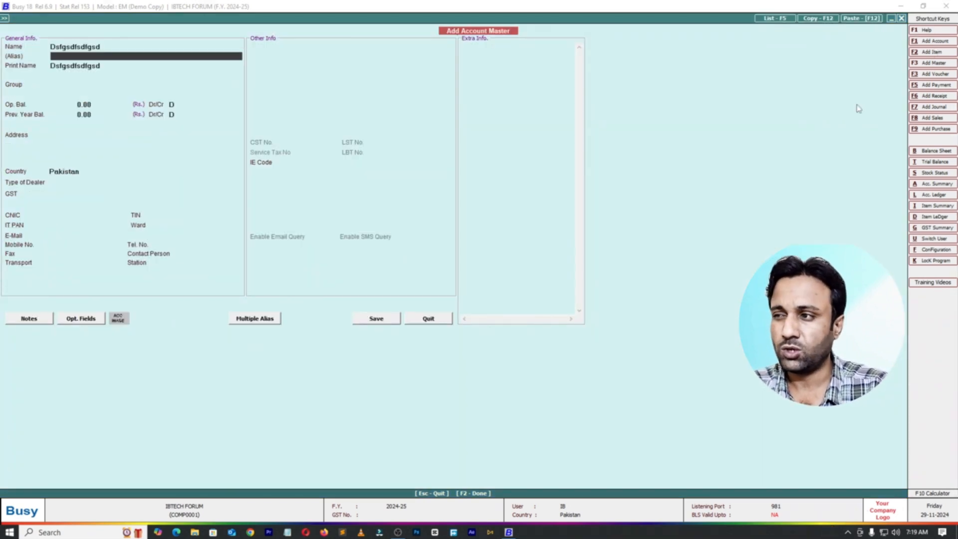
pyautogui.press('Return')
pyautogui.press('Return')
pyautogui.write('sun')
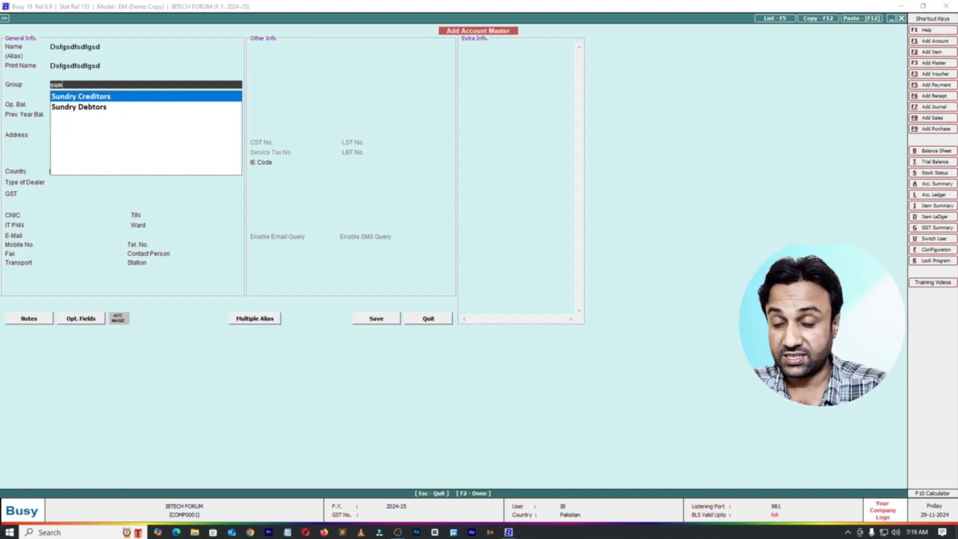
pyautogui.press('Down')
pyautogui.press('Return')
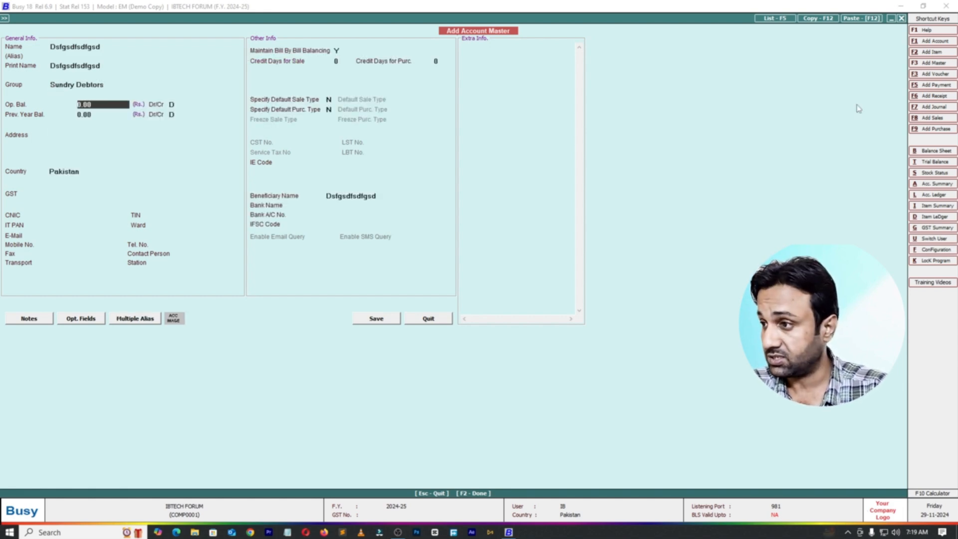
# Step: Save the new account master and decline creating a contact for this party
pyautogui.press('F2')
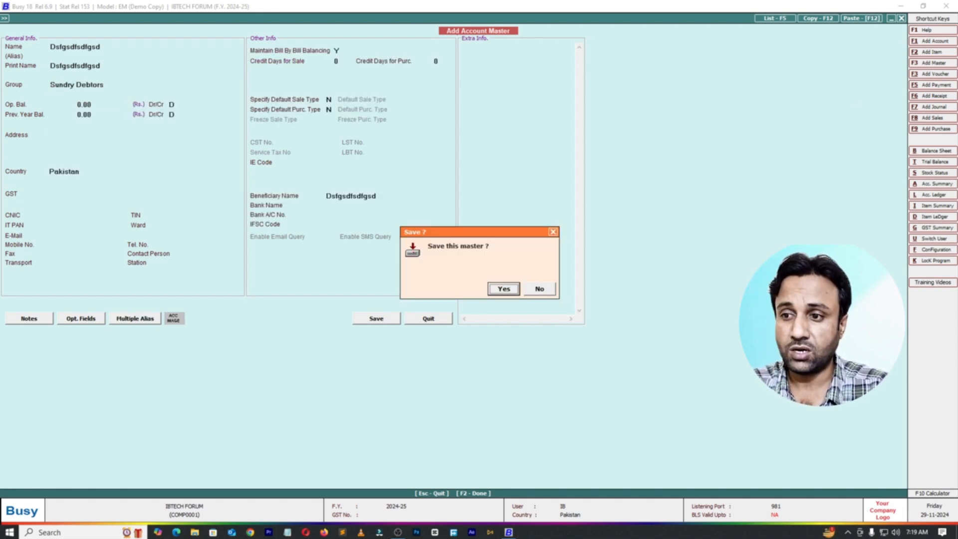
pyautogui.click(504, 289)
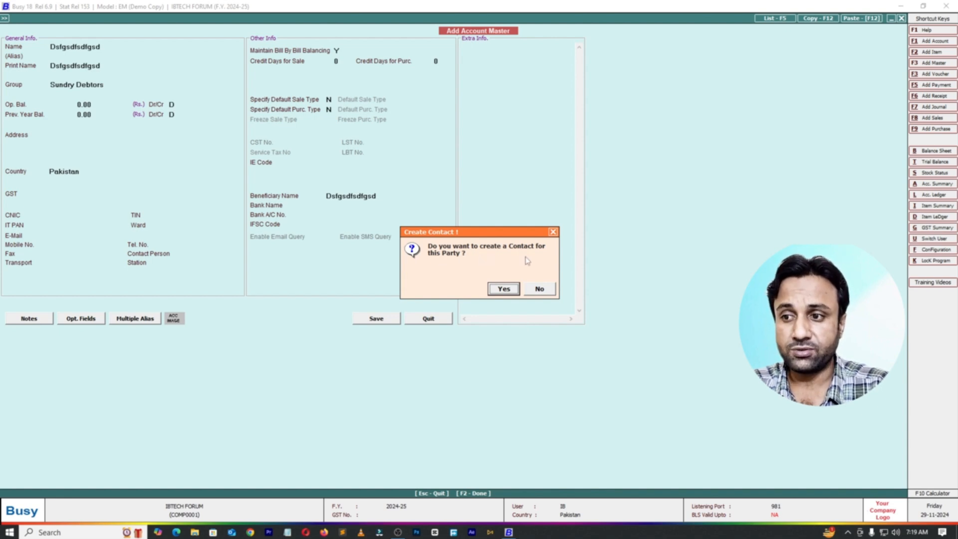
pyautogui.click(538, 290)
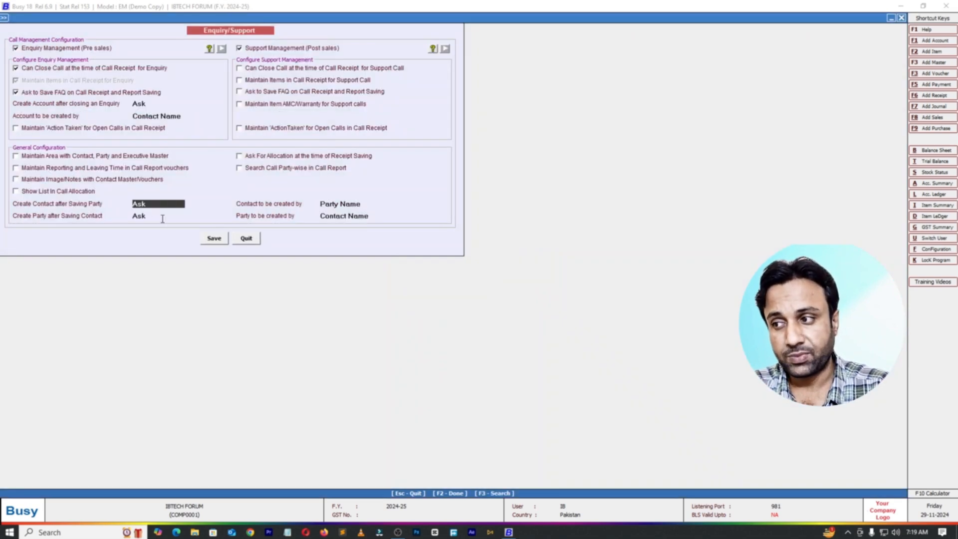
# Step: Enable Maintain 'Action Taken' for Open Calls in Call Receipt for enquiries, save the configuration and leave it
pyautogui.click(139, 204)
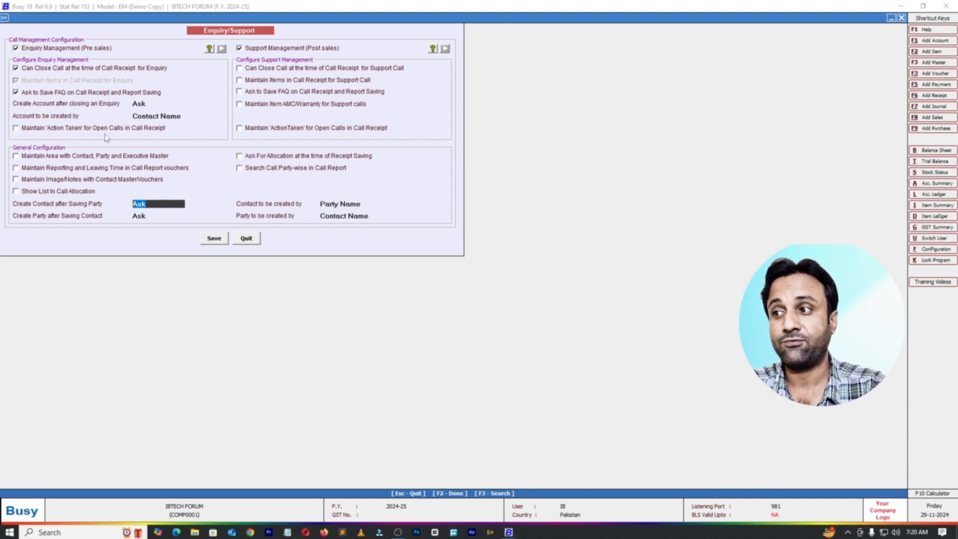
pyautogui.click(17, 128)
pyautogui.click(219, 240)
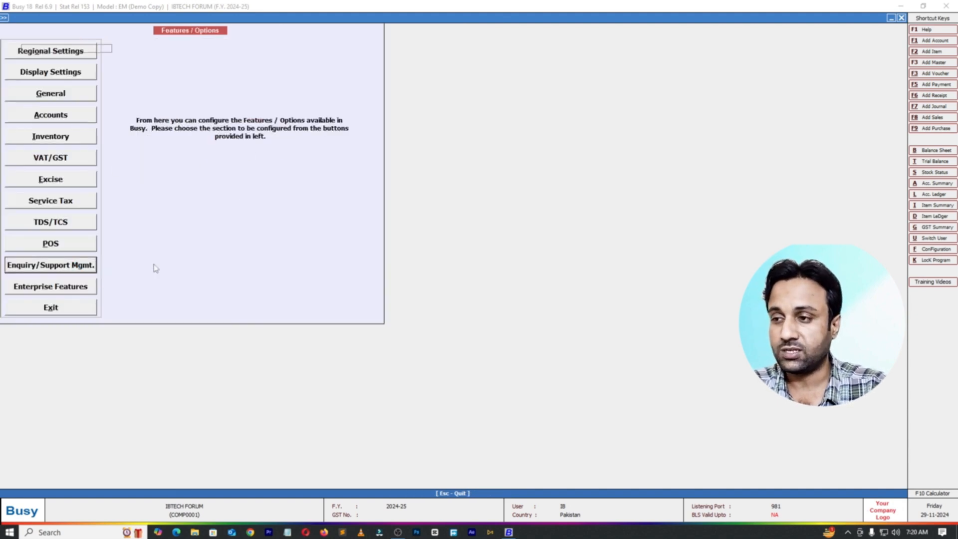
pyautogui.press('Return')
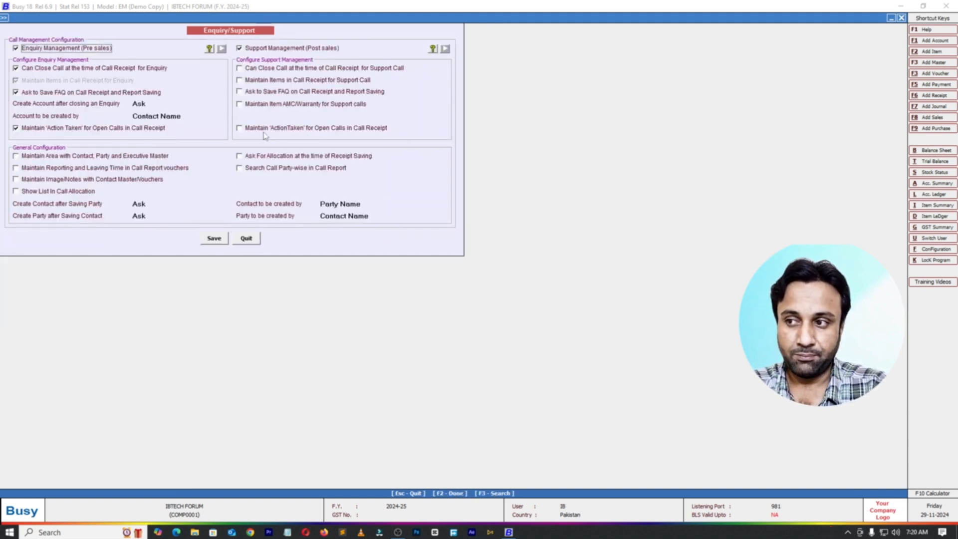
pyautogui.press('Escape')
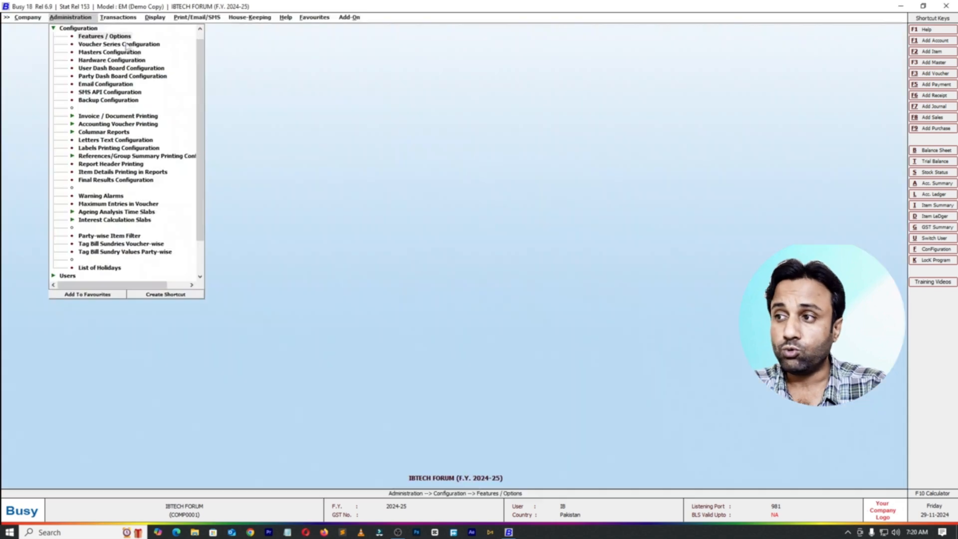
pyautogui.press('Escape')
pyautogui.press('Escape')
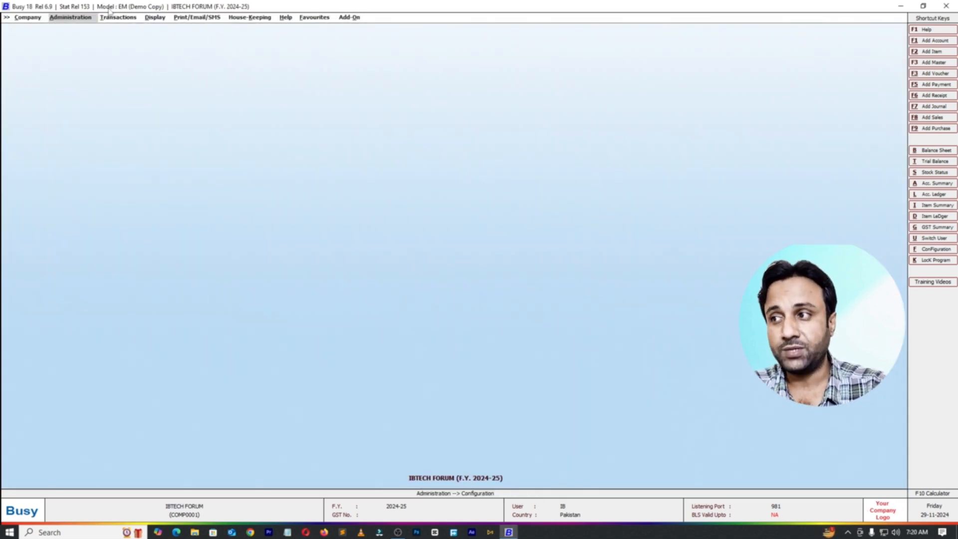
# Step: Start a new call receipt voucher in series Main dated 07-07-2024
pyautogui.click(114, 18)
pyautogui.click(131, 204)
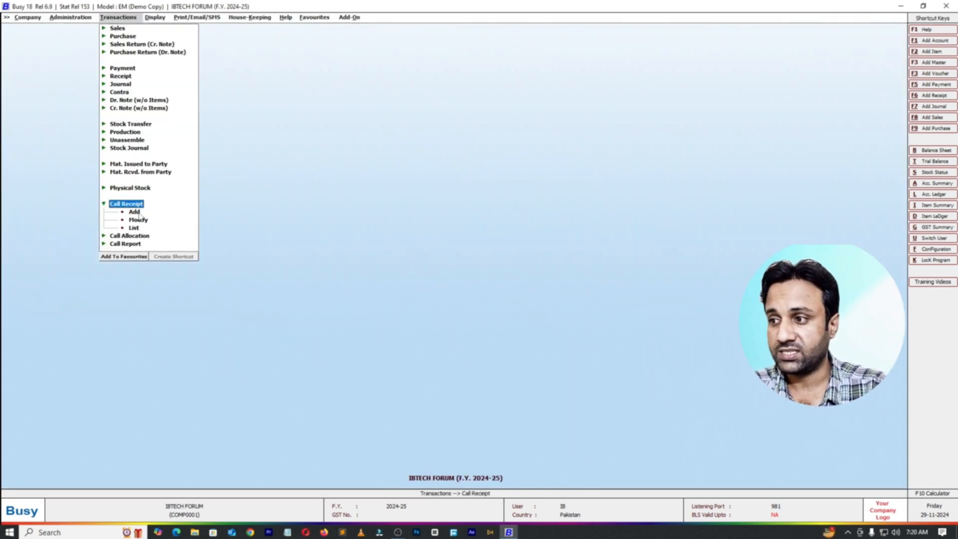
pyautogui.click(135, 212)
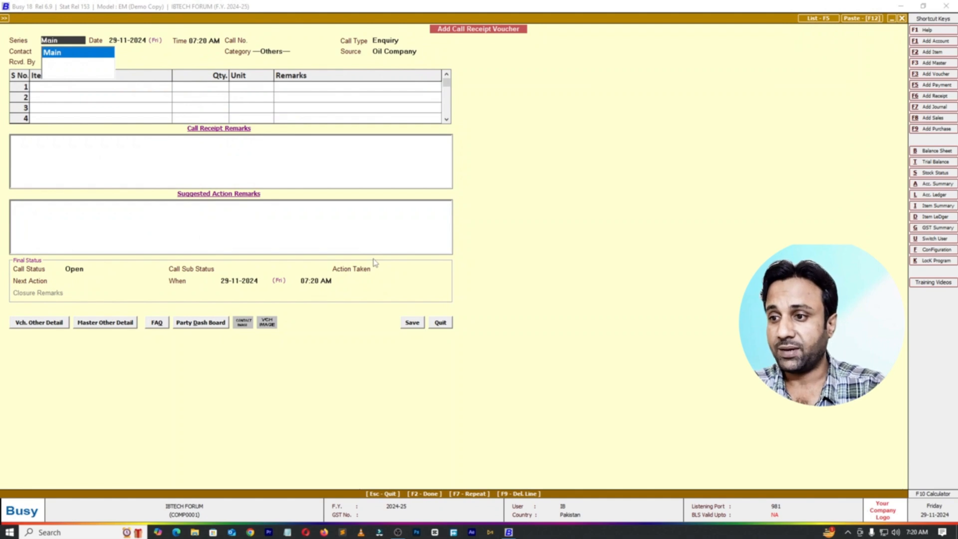
pyautogui.press('Return')
pyautogui.press('Right')
pyautogui.press('BackSpace')
pyautogui.press('BackSpace')
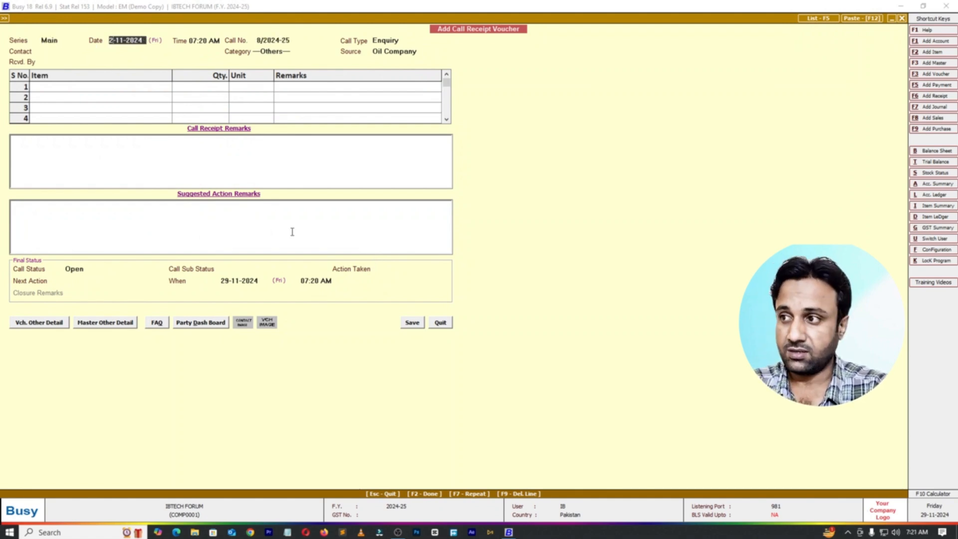
pyautogui.write('07')
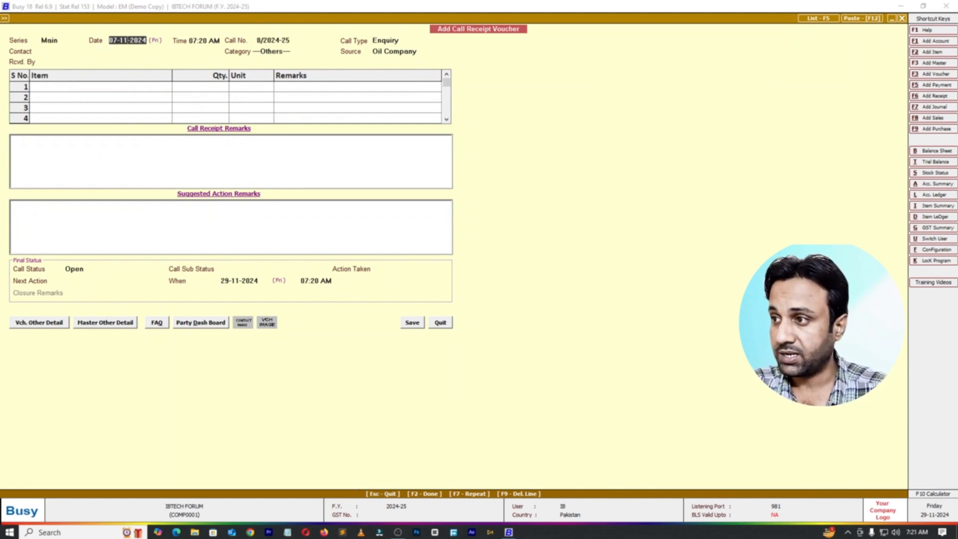
pyautogui.press('BackSpace')
pyautogui.press('BackSpace')
pyautogui.write('07')
pyautogui.press('Return')
pyautogui.press('Return')
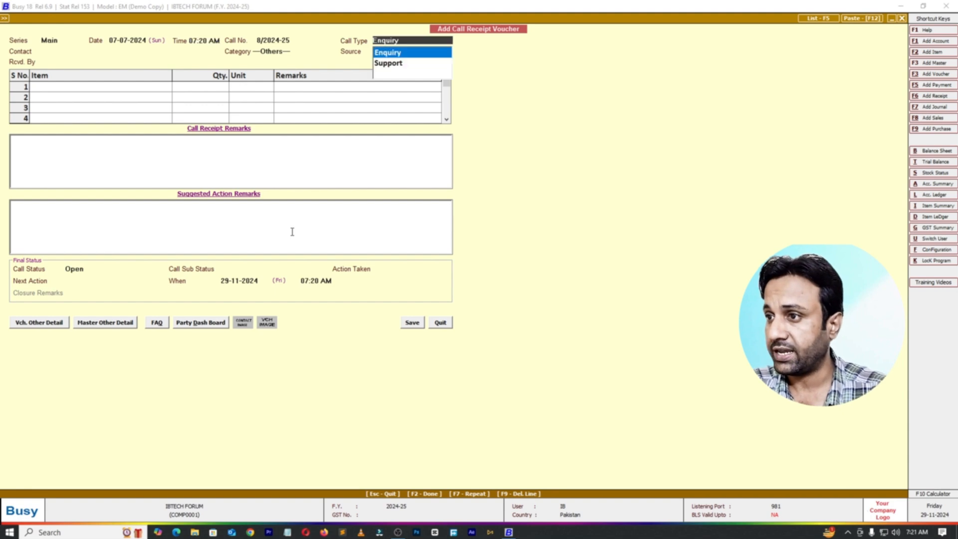
# Step: Set the call type to Enquiry, choose the contact, keep category Others and source Oil Company, and pick the second listed receiving executive
pyautogui.press('Return')
pyautogui.press('Return')
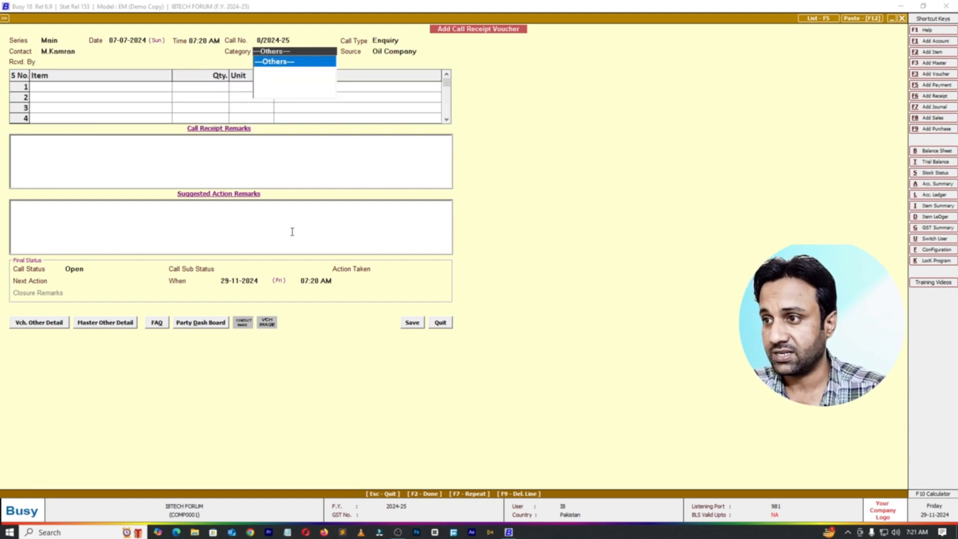
pyautogui.press('Return')
pyautogui.press('Return')
pyautogui.press('Down')
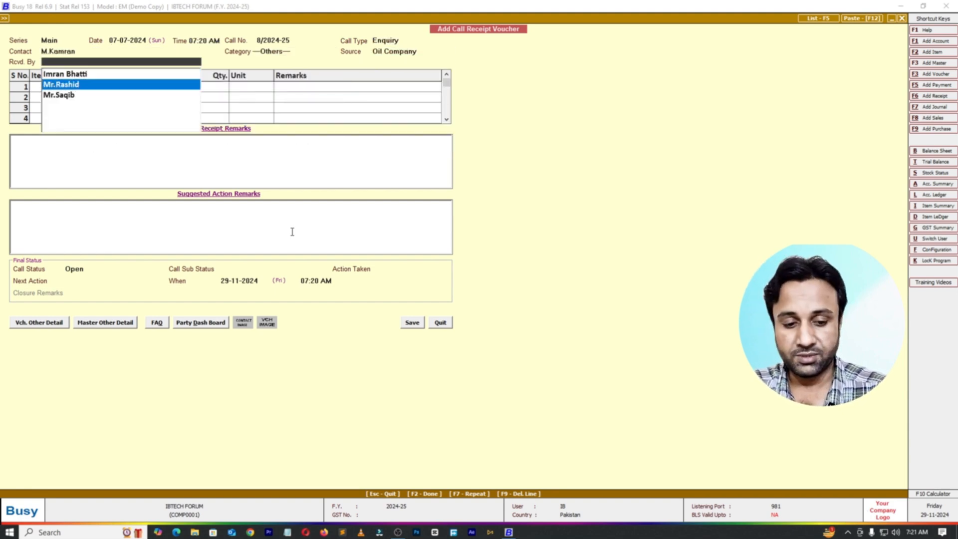
pyautogui.press('Return')
# Step: Add the item Mobile with quantity 1.00 Pcs. to the call receipt, leaving its remarks blank
pyautogui.press('Return')
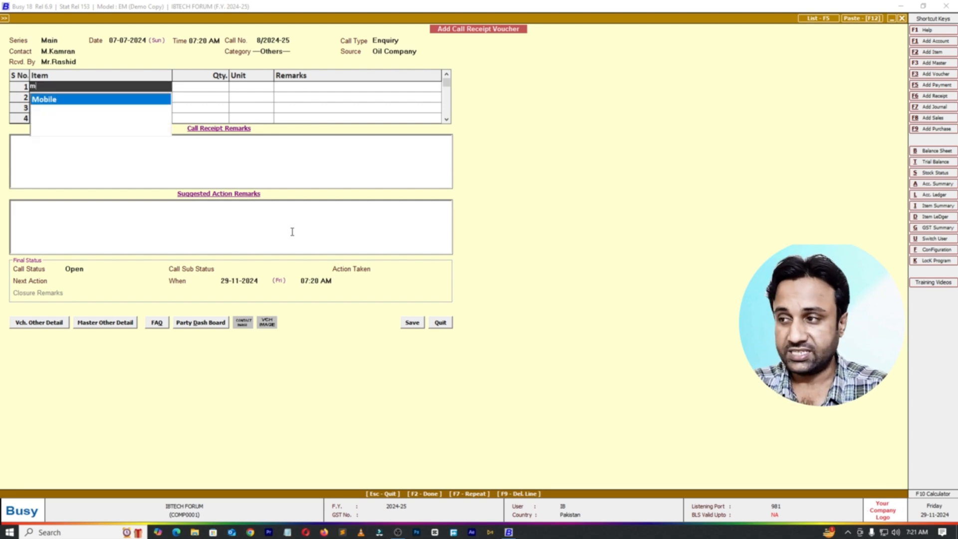
pyautogui.press('Return')
# Step: Enter "Sgsdfgsdg" as the call receipt remarks and "Dfgdfgdgd" as the suggested action remarks
pyautogui.press('Return')
pyautogui.press('Return')
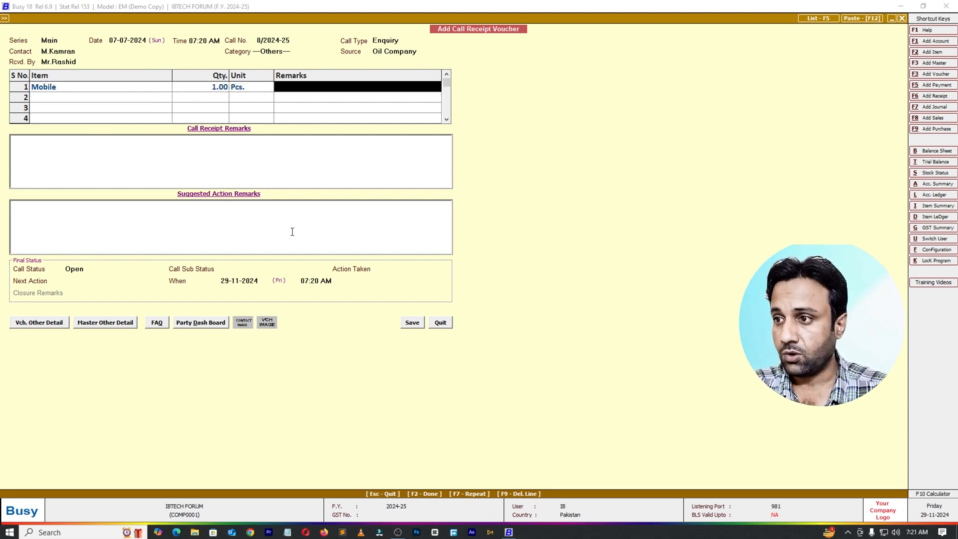
pyautogui.press('Return')
pyautogui.write('sgsdfgsdg')
pyautogui.press('Return')
pyautogui.write('dfgdfgdgd')
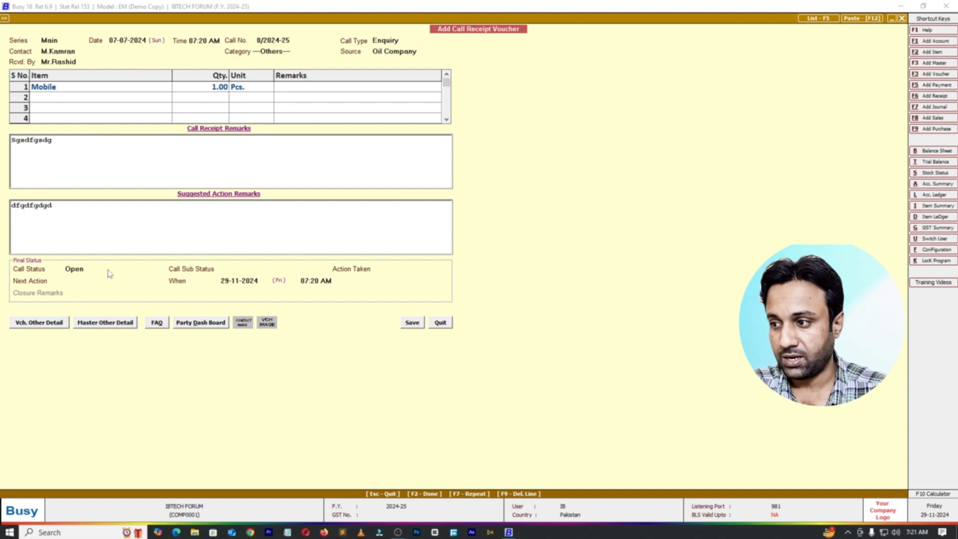
# Step: Set the call status to Open with sub status Active and bring up the action taken choices
pyautogui.press('Return')
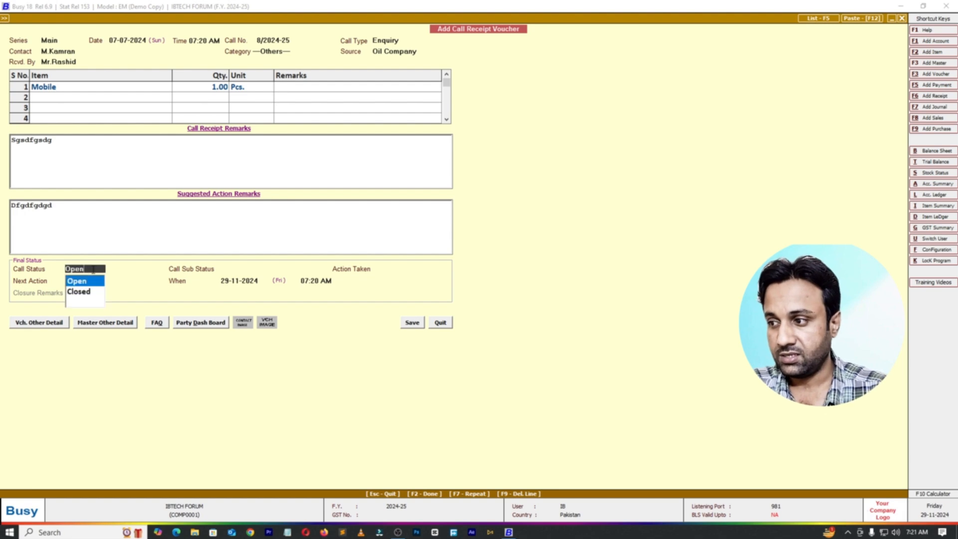
pyautogui.press('Return')
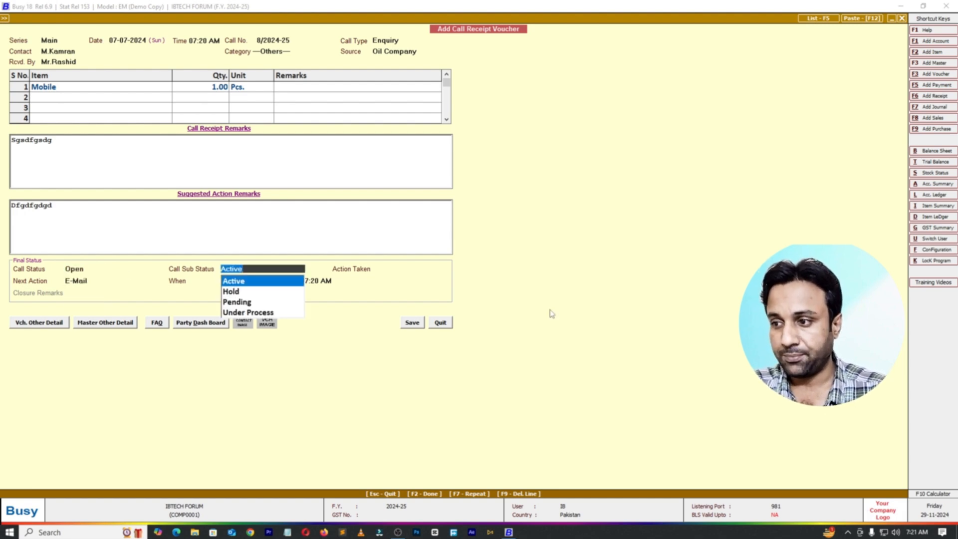
pyautogui.press('Return')
pyautogui.press('Return')
pyautogui.press('Return')
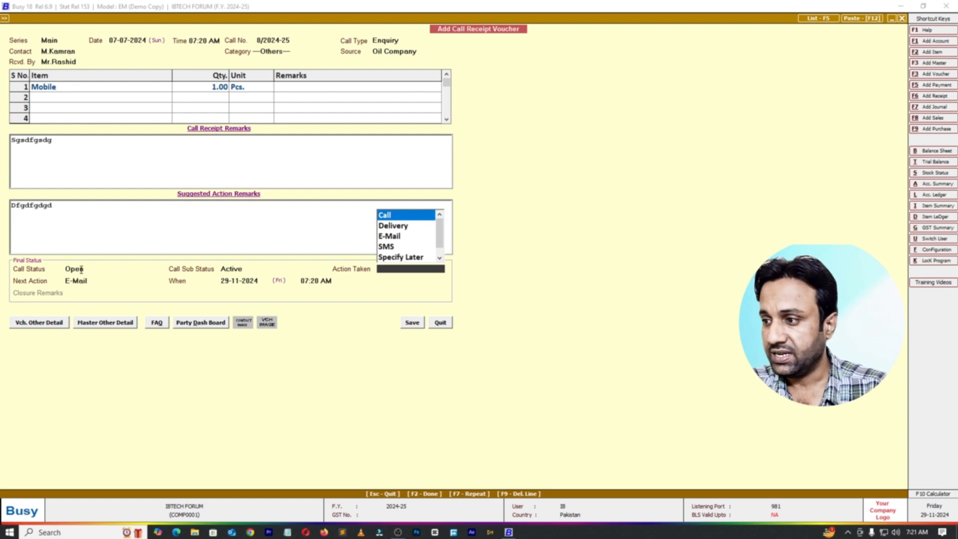
# Step: Set the call status to Closed with sub status Successful and move on to the action taken choices
pyautogui.click(86, 270)
pyautogui.press('Down')
pyautogui.press('Return')
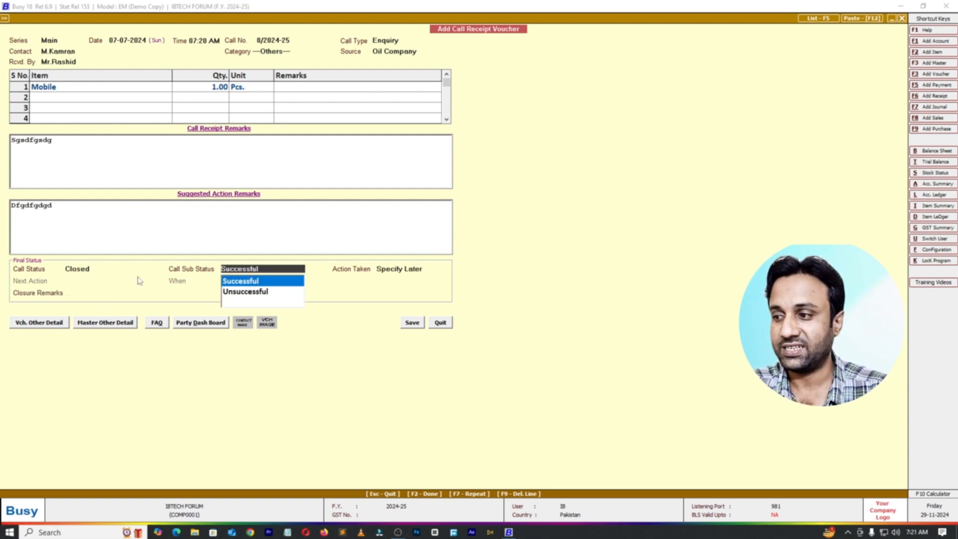
pyautogui.press('Return')
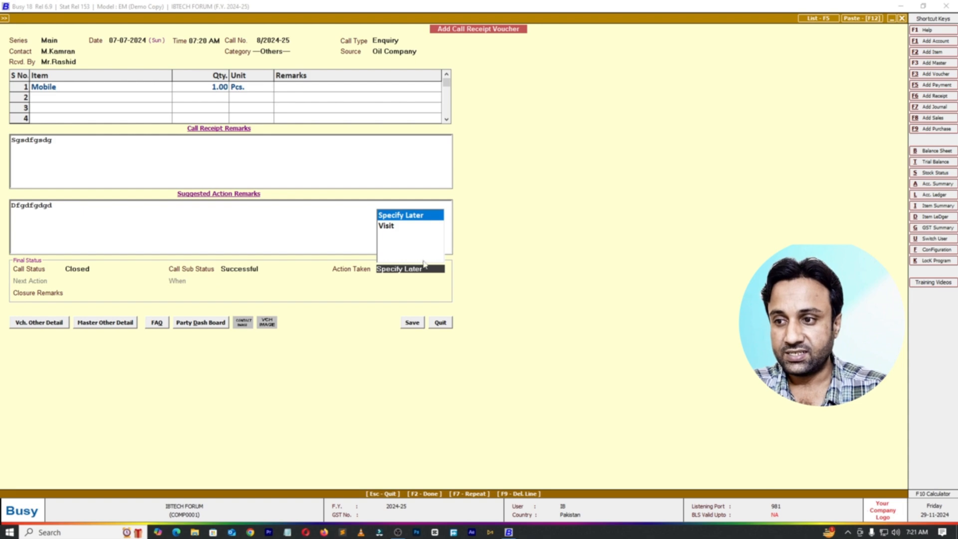
# Step: Set the action taken for the closed call to Delivery
pyautogui.press('BackSpace')
pyautogui.press('BackSpace')
pyautogui.press('BackSpace')
pyautogui.press('BackSpace')
pyautogui.press('BackSpace')
pyautogui.press('BackSpace')
pyautogui.press('BackSpace')
pyautogui.press('BackSpace')
pyautogui.press('BackSpace')
pyautogui.press('BackSpace')
pyautogui.press('BackSpace')
pyautogui.press('BackSpace')
pyautogui.press('BackSpace')
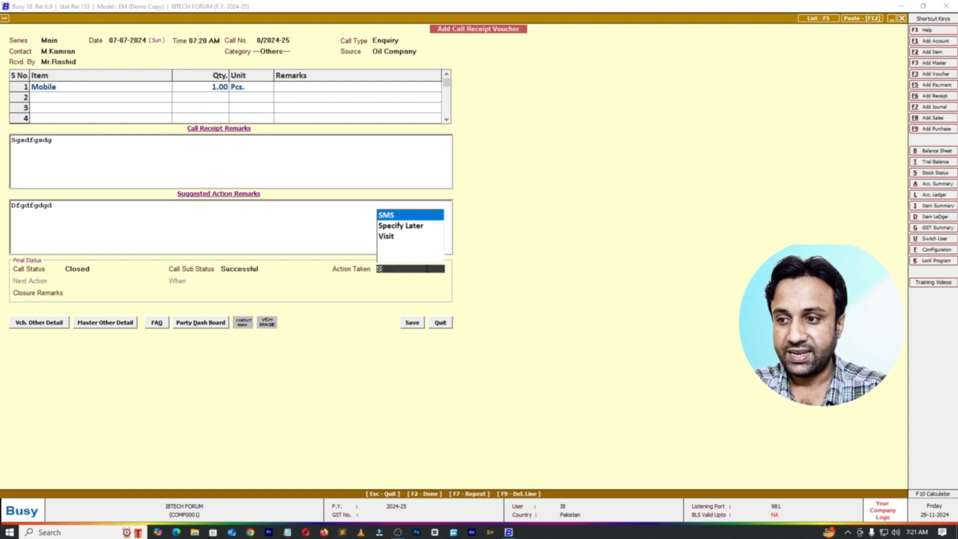
pyautogui.press('Down')
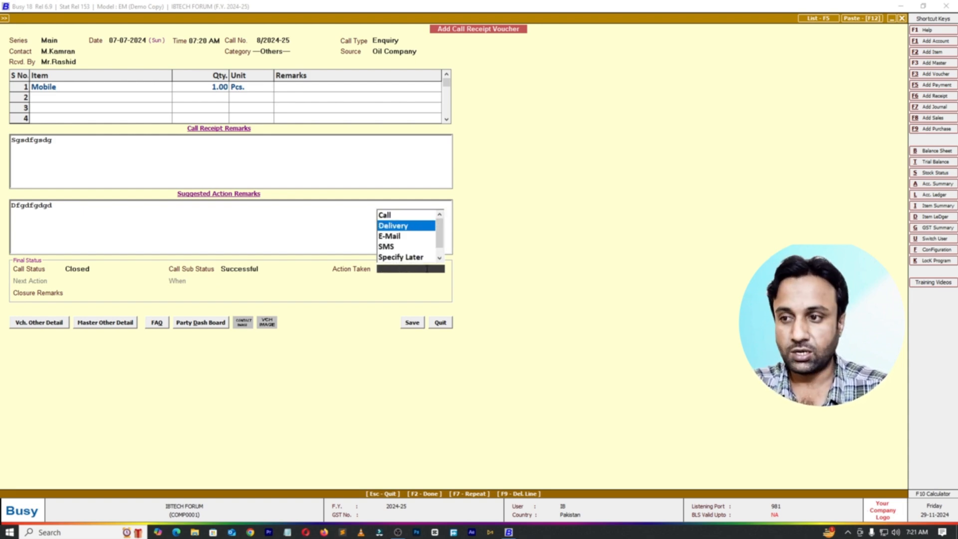
pyautogui.press('Return')
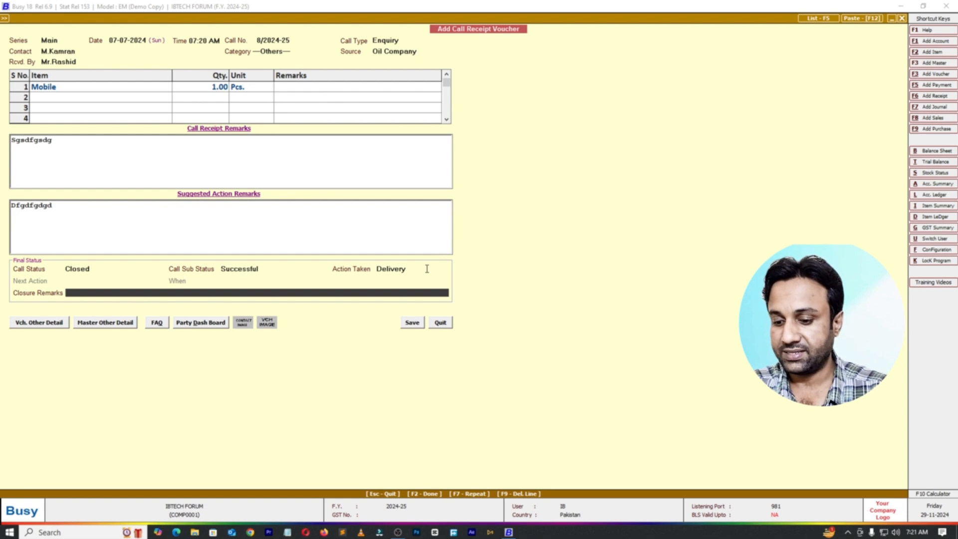
pyautogui.write('Item')
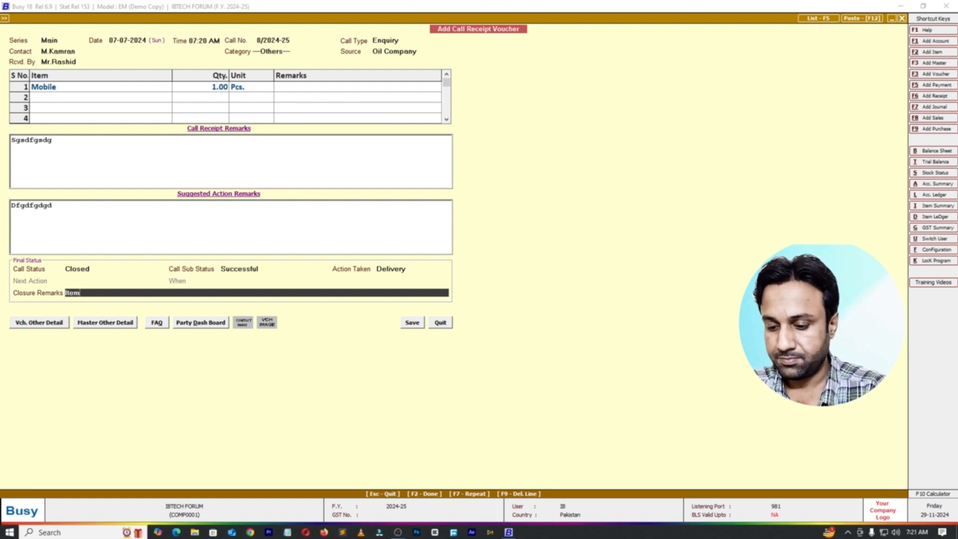
pyautogui.write('s Deliv')
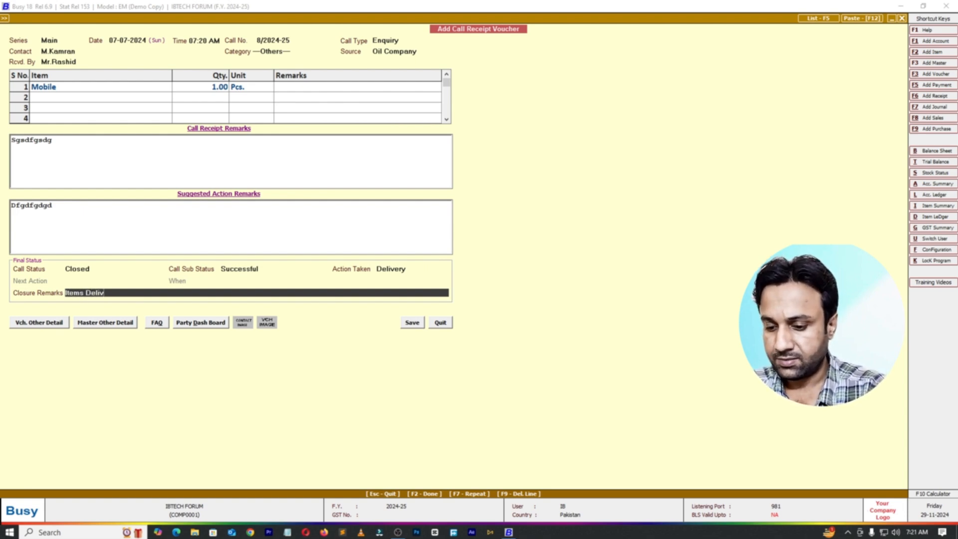
pyautogui.write('erd To')
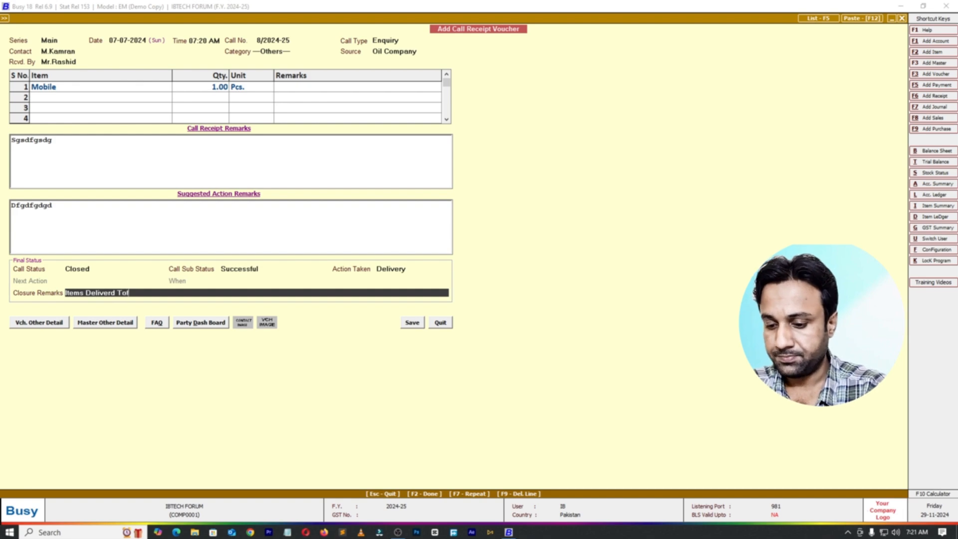
pyautogui.write('day')
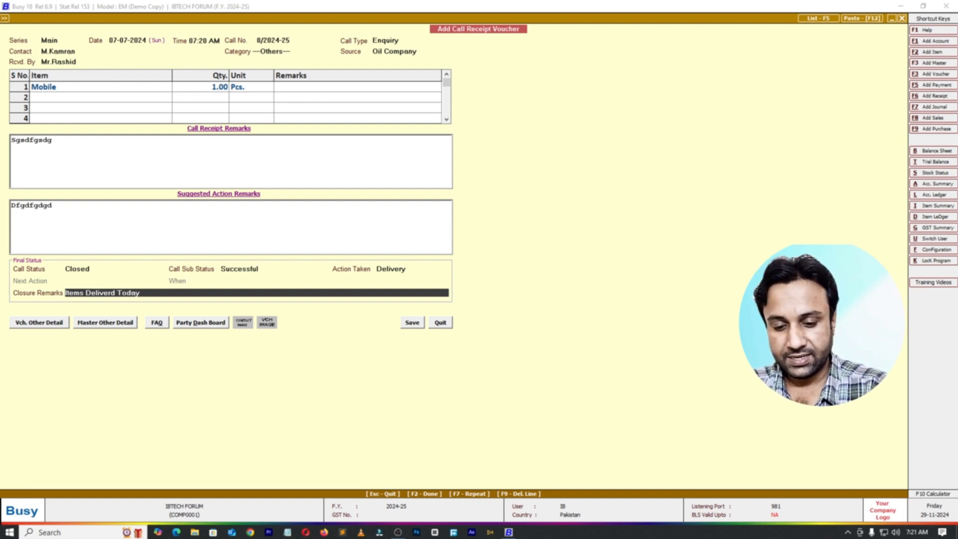
pyautogui.press('BackSpace')
pyautogui.press('BackSpace')
pyautogui.press('BackSpace')
pyautogui.press('BackSpace')
pyautogui.press('BackSpace')
pyautogui.press('BackSpace')
pyautogui.press('BackSpace')
pyautogui.press('BackSpace')
pyautogui.press('BackSpace')
pyautogui.press('BackSpace')
pyautogui.press('BackSpace')
pyautogui.press('BackSpace')
pyautogui.press('BackSpace')
pyautogui.press('BackSpace')
pyautogui.press('BackSpace')
pyautogui.press('BackSpace')
pyautogui.press('BackSpace')
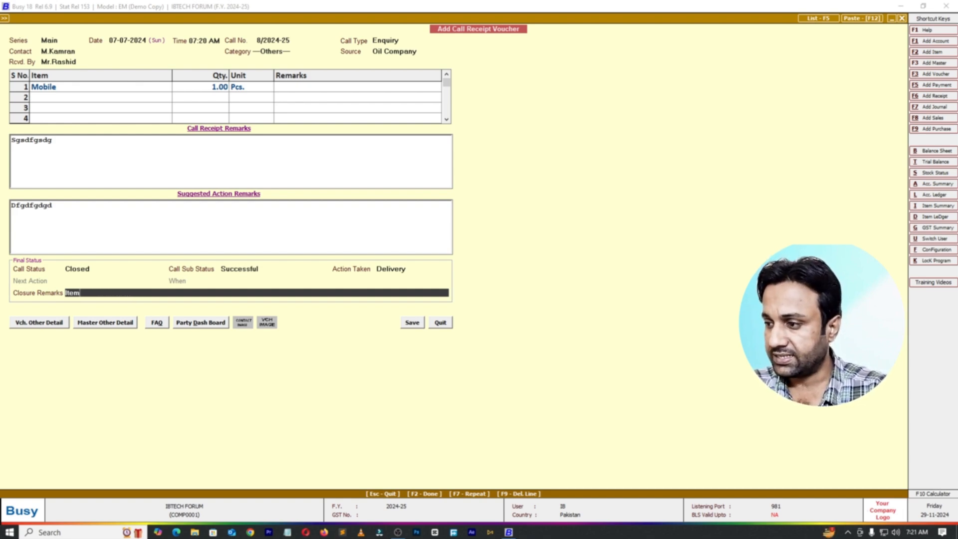
# Step: Enter "Delivery has been dispatched." as the closure remarks and save the call receipt voucher
pyautogui.write('D')
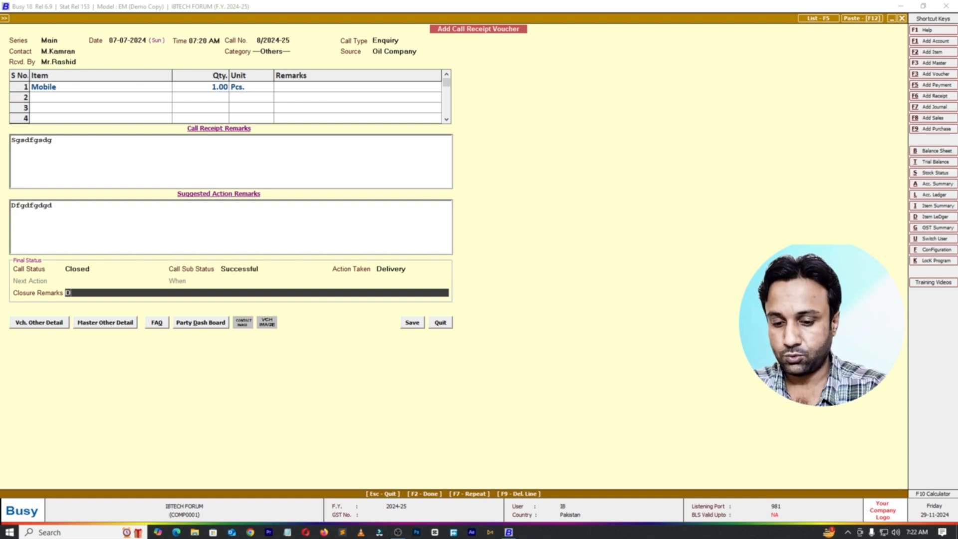
pyautogui.write('elivery has')
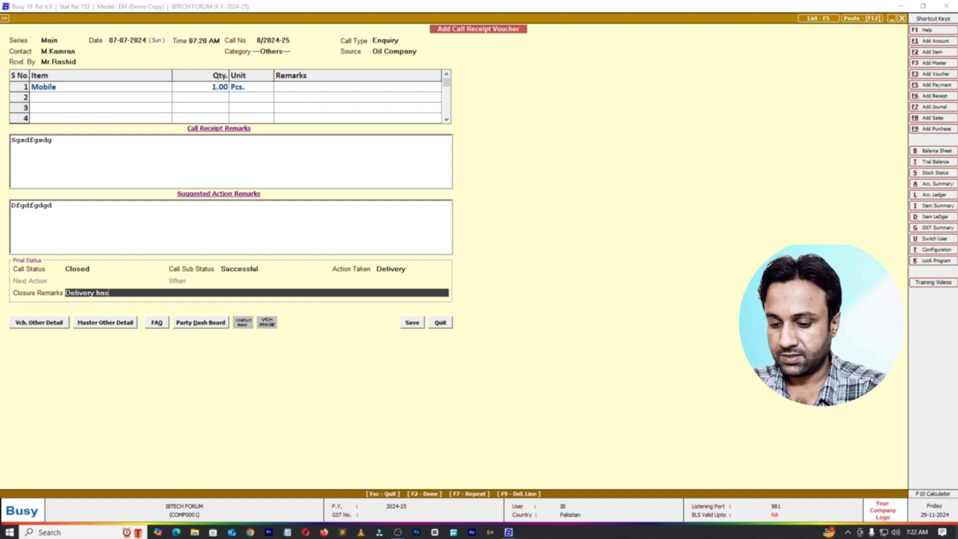
pyautogui.write(' been dis')
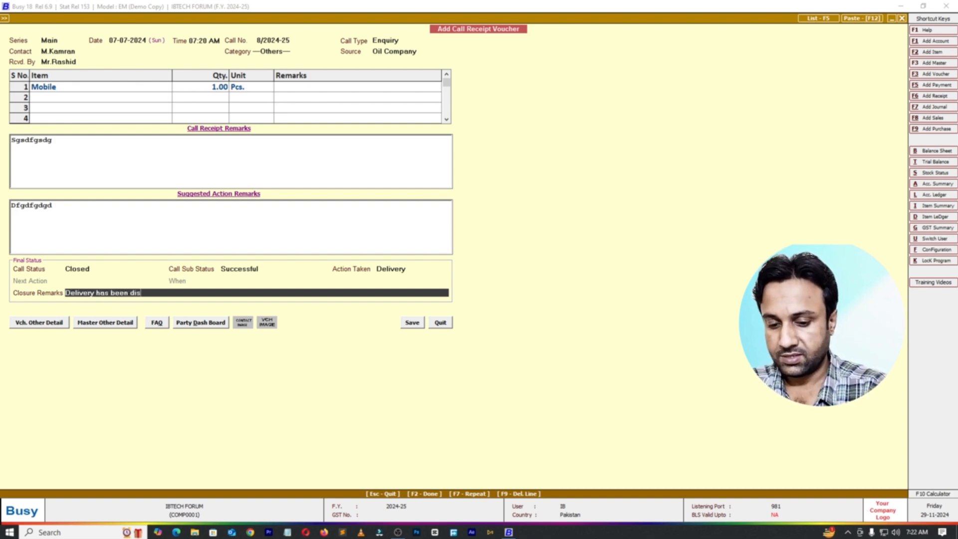
pyautogui.write('patched.')
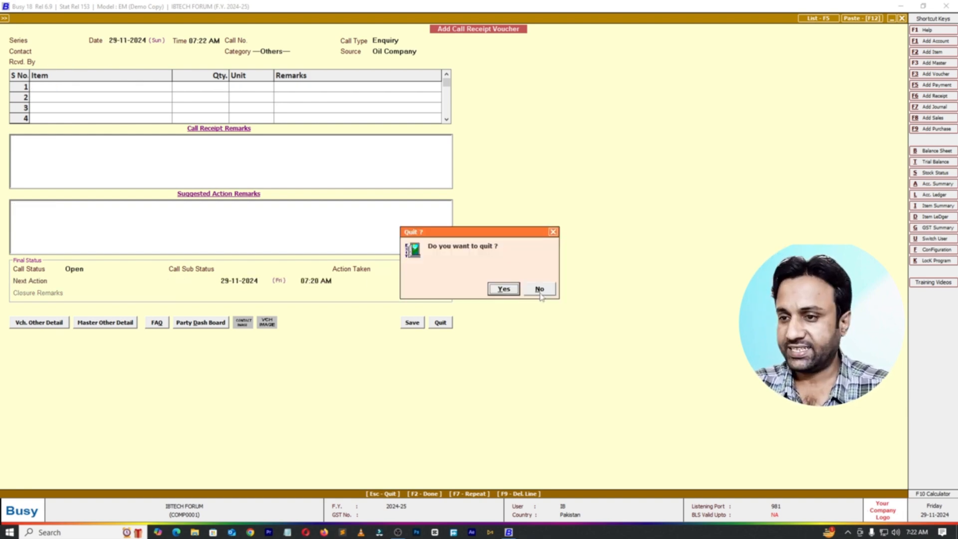
pyautogui.press('Return')
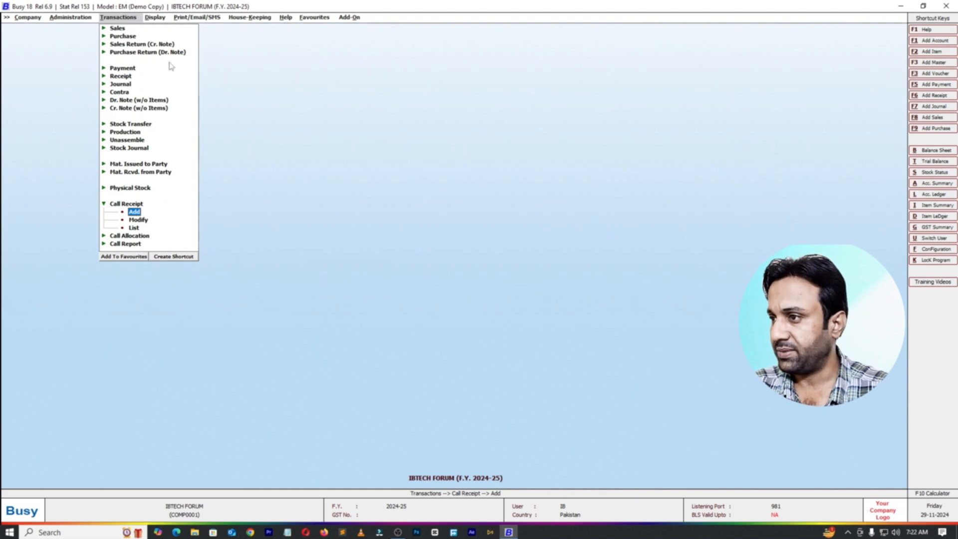
# Step: Enable maintaining items in call receipt for support calls in the enquiry/support configuration and save it
pyautogui.click(65, 20)
pyautogui.click(83, 38)
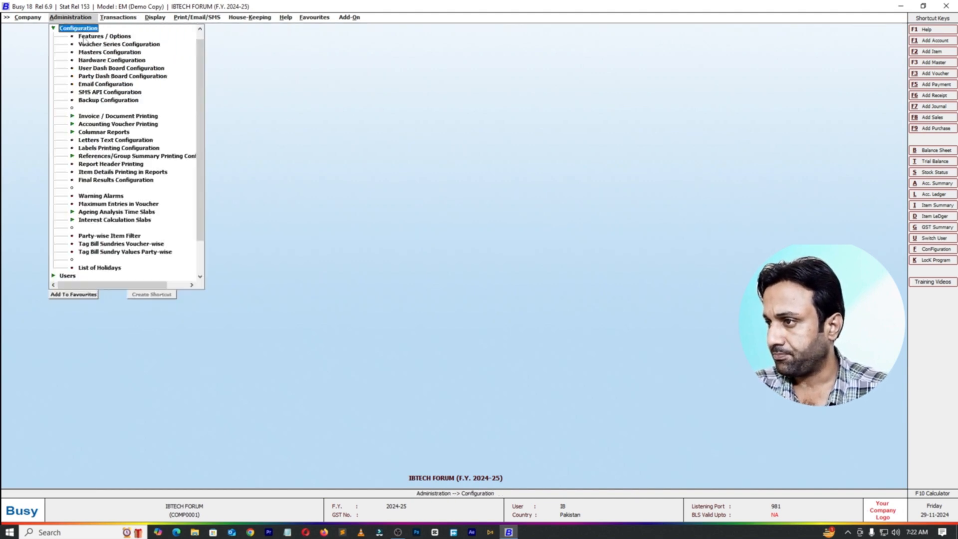
pyautogui.doubleClick(123, 37)
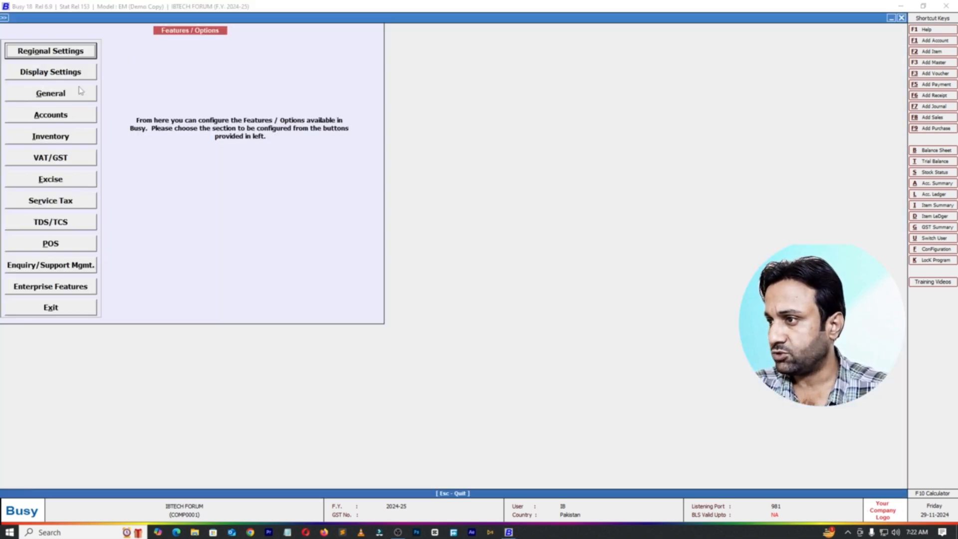
pyautogui.click(56, 262)
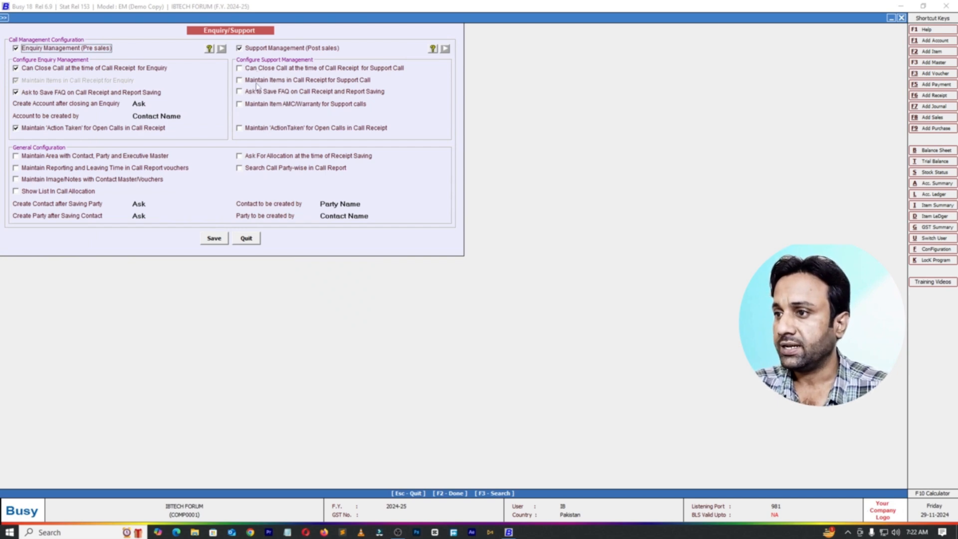
pyautogui.click(242, 81)
pyautogui.click(213, 239)
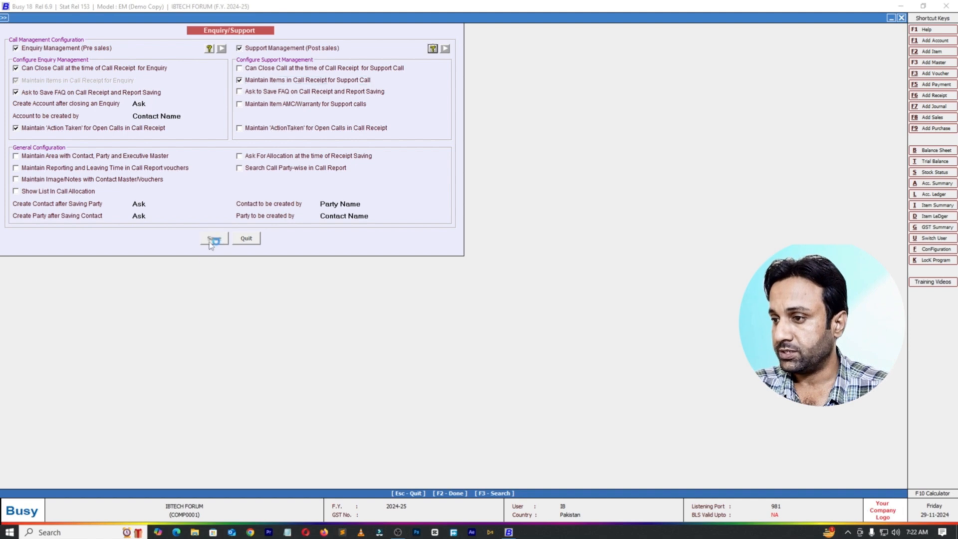
pyautogui.press('Escape')
pyautogui.press('Escape')
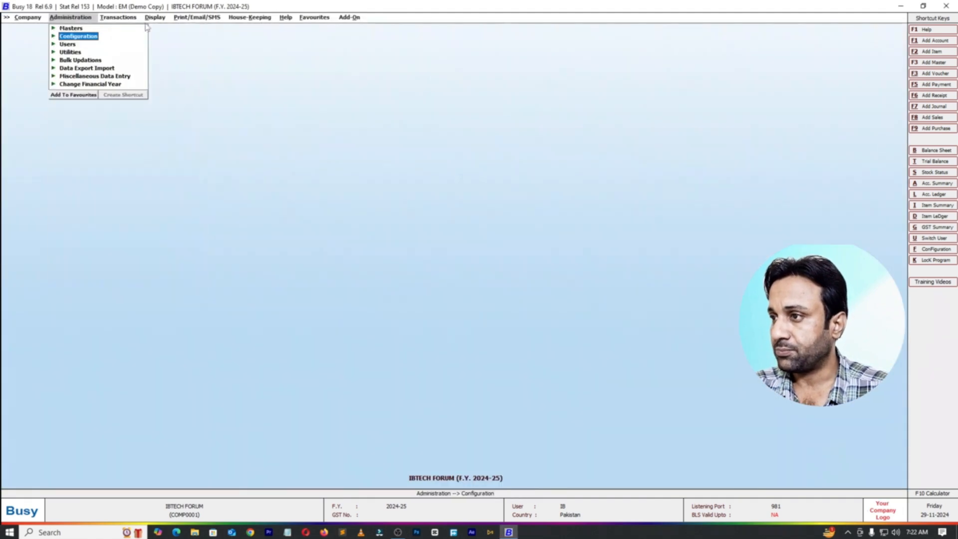
# Step: Start a new call receipt voucher dated 08-07-2024 in the Main series
pyautogui.click(136, 20)
pyautogui.click(131, 204)
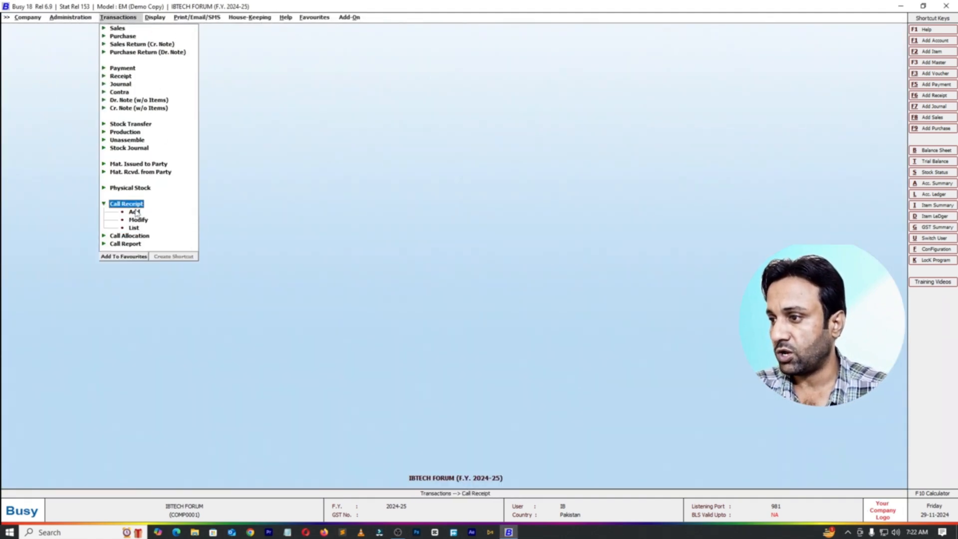
pyautogui.click(134, 211)
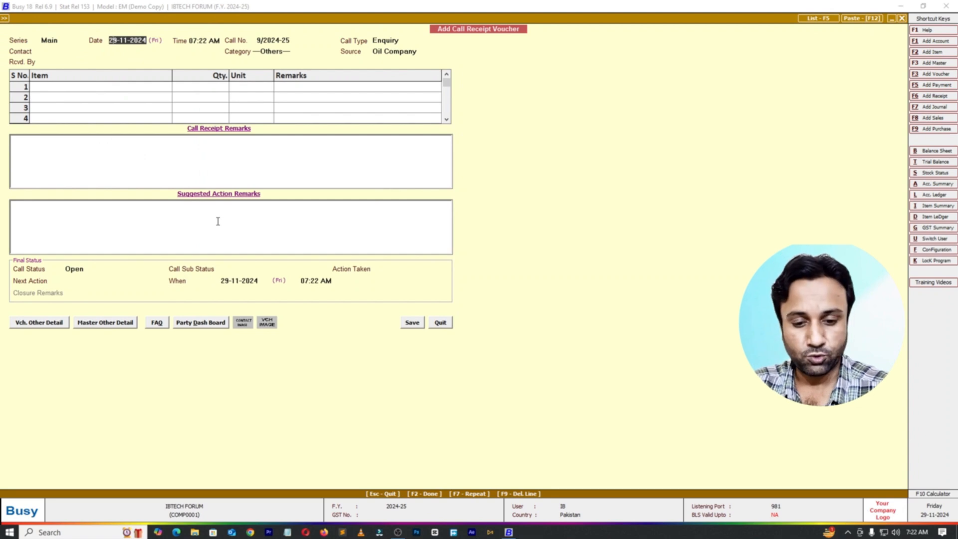
pyautogui.write('08-')
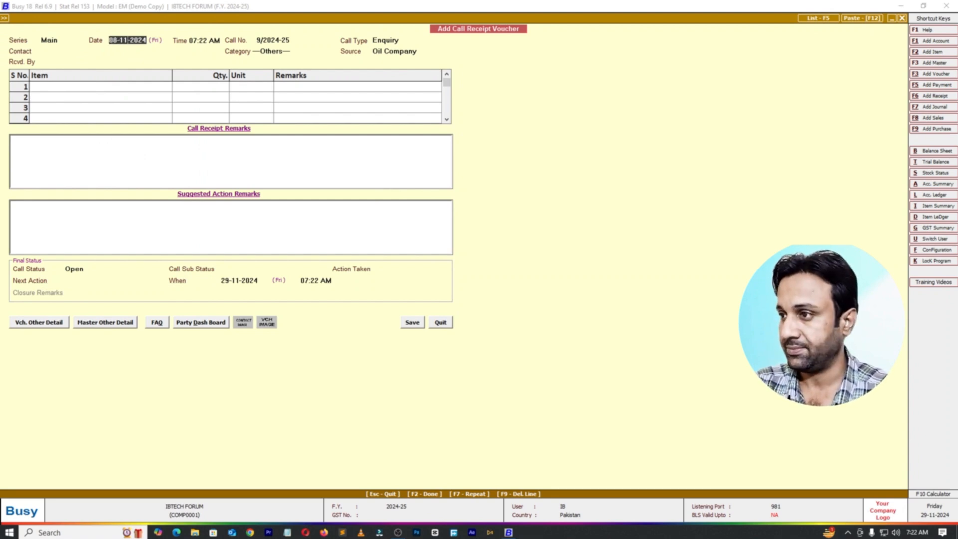
pyautogui.write('07')
pyautogui.press('Return')
# Step: Switch the new voucher's call type to Support to check its item grid, and quit the voucher without saving
pyautogui.press('Return')
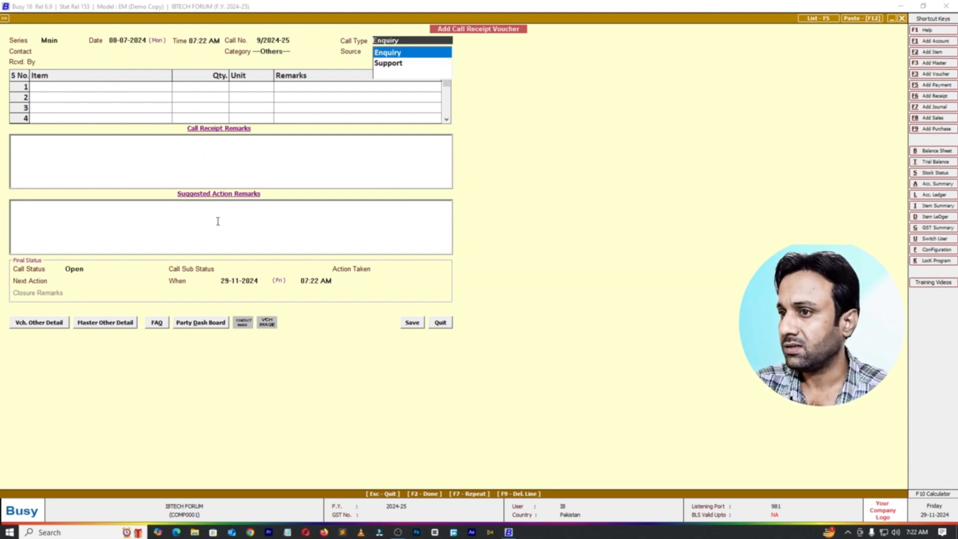
pyautogui.press('Return')
pyautogui.click(400, 41)
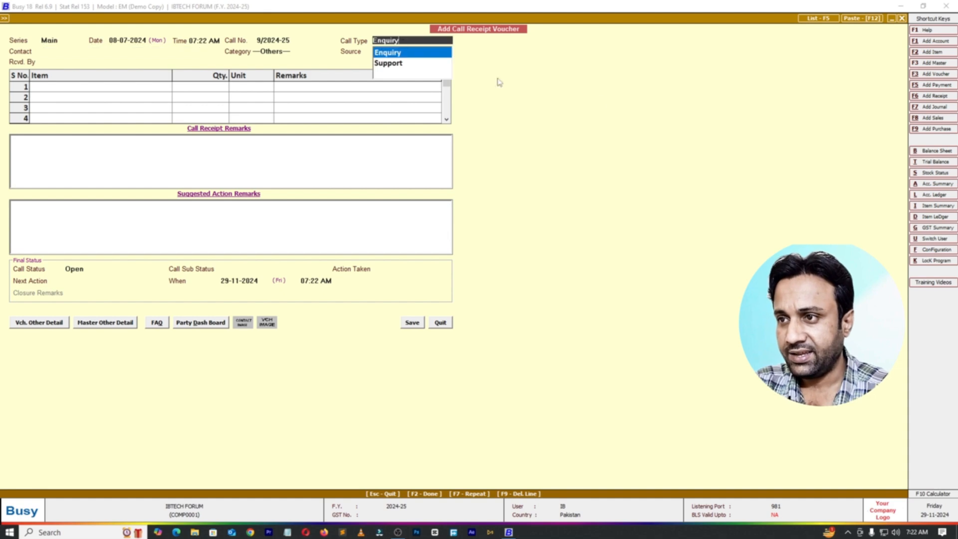
pyautogui.press('Down')
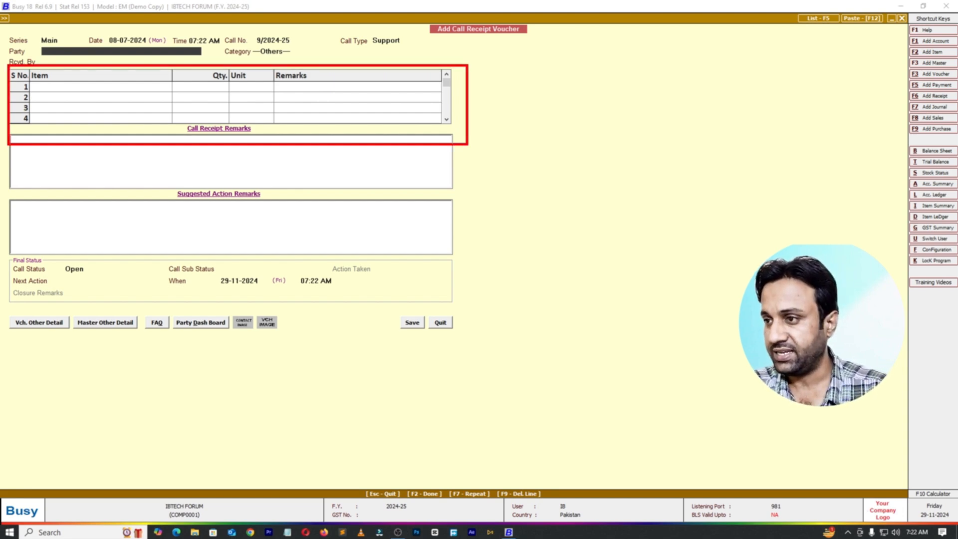
pyautogui.press('Escape')
pyautogui.press('Return')
pyautogui.press('Escape')
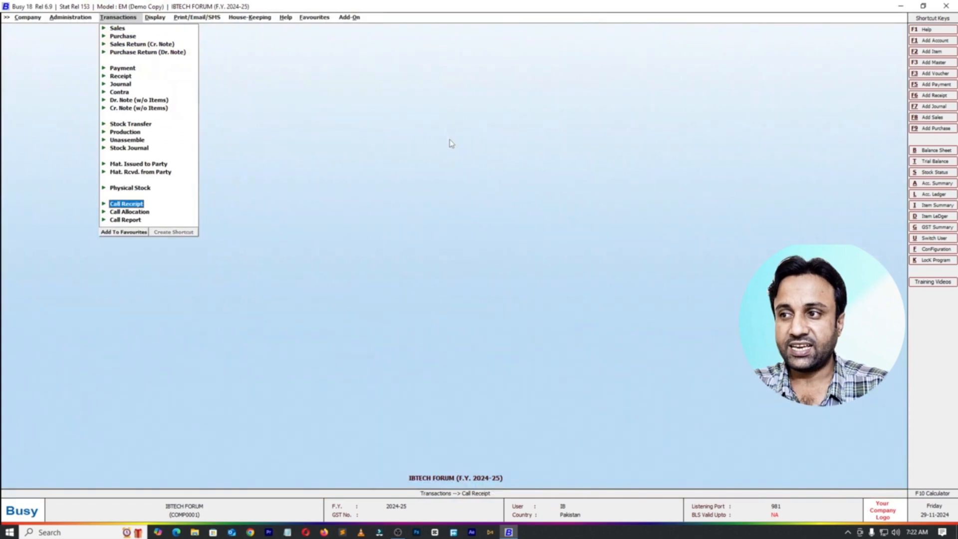
pyautogui.press('Escape')
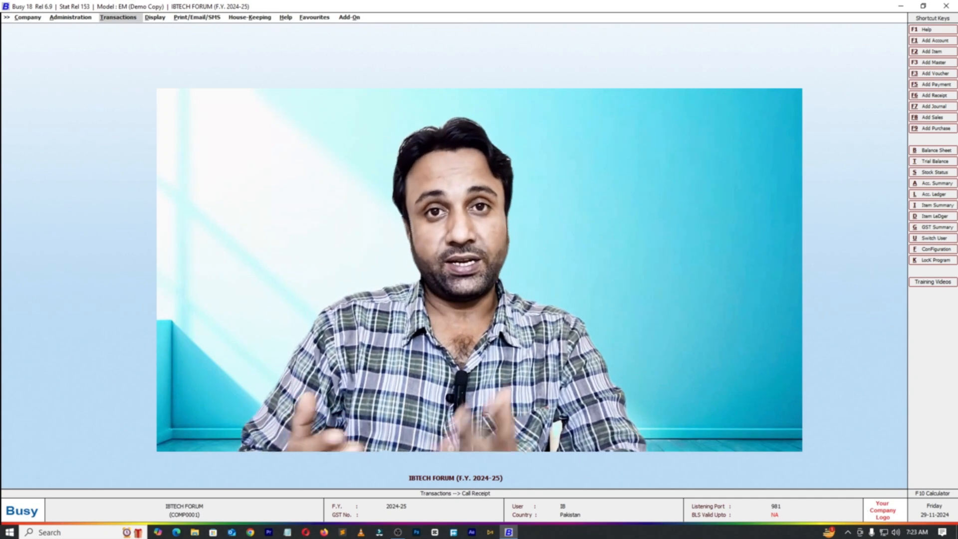
# Step: Review the on-screen list of call receipt vouchers for all series from 1-7-2024 to 7-7-2024 and close it
pyautogui.click(118, 17)
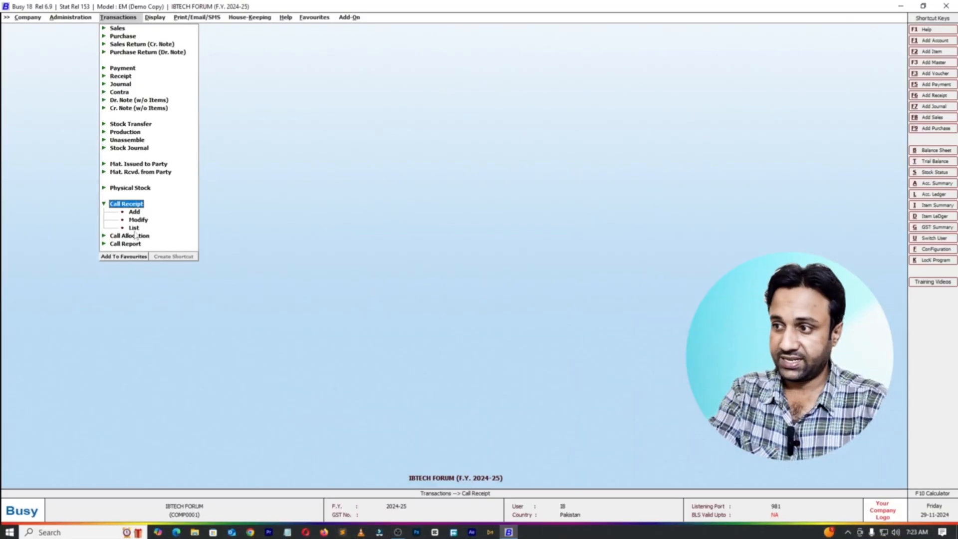
pyautogui.click(134, 228)
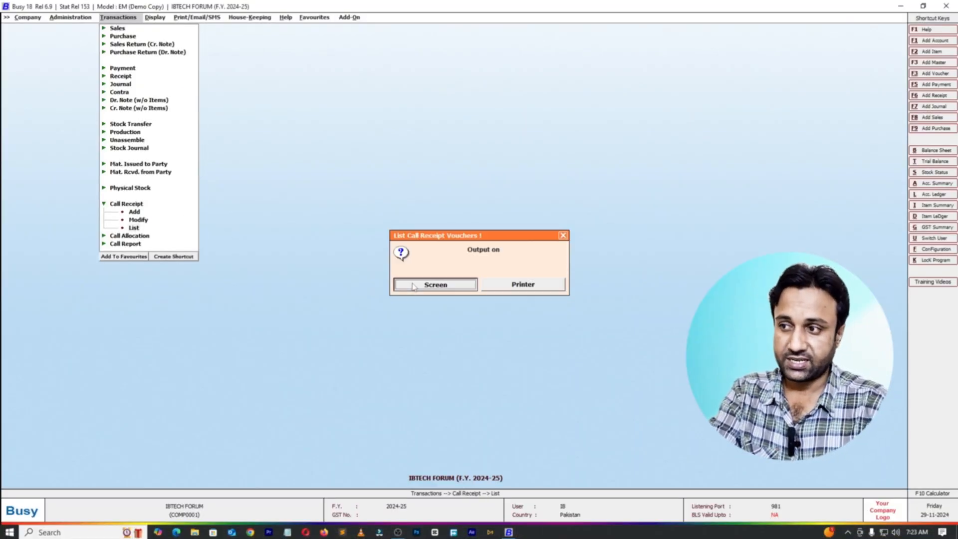
pyautogui.press('Return')
pyautogui.click(139, 189)
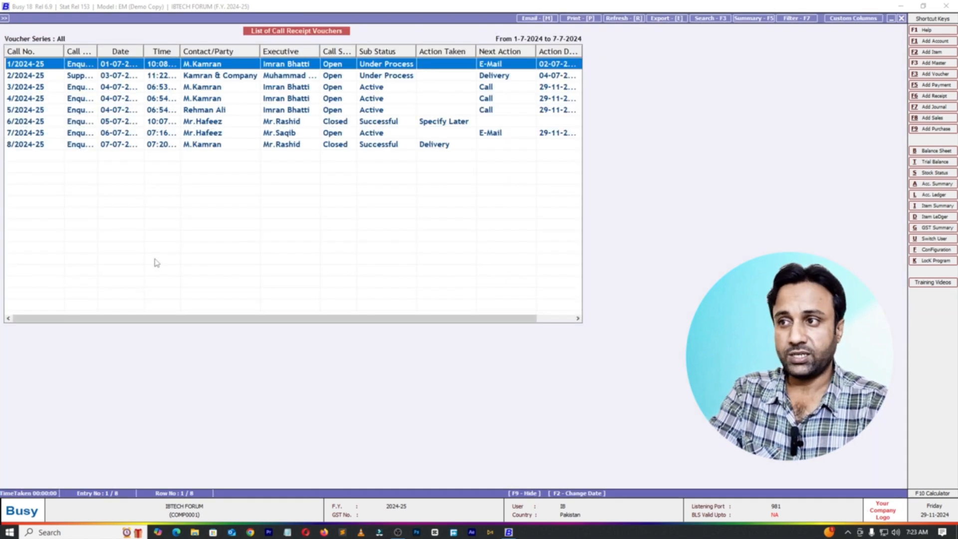
pyautogui.press('Escape')
pyautogui.press('Escape')
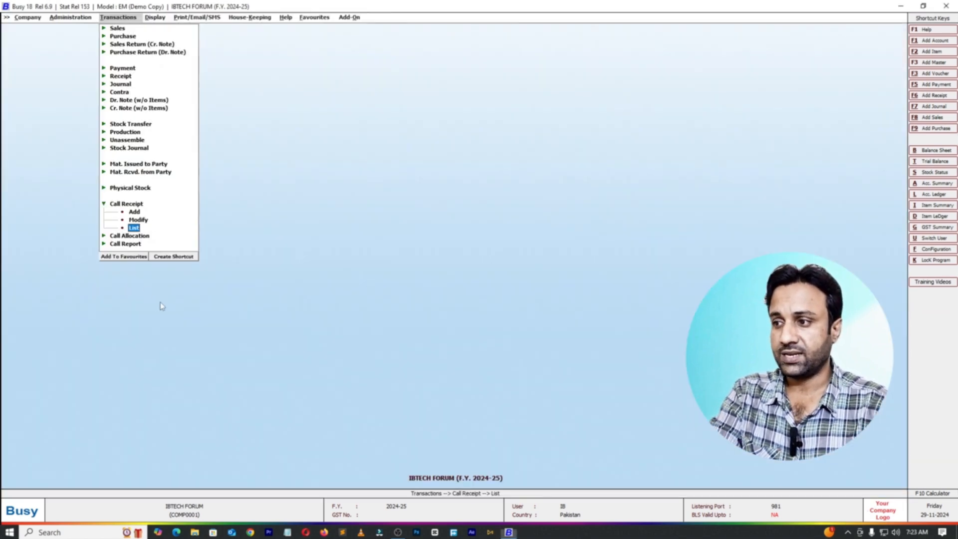
# Step: Examine the calls and their remarks in the on-screen call report voucher list for 1-7-2024 to 7-7-2024, and close the list
pyautogui.click(131, 244)
pyautogui.click(134, 267)
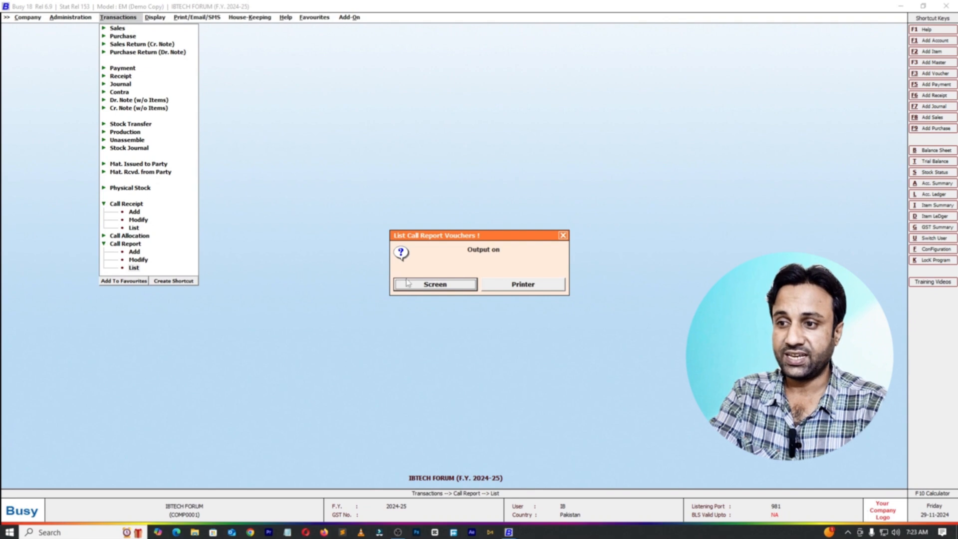
pyautogui.press('Return')
pyautogui.click(113, 145)
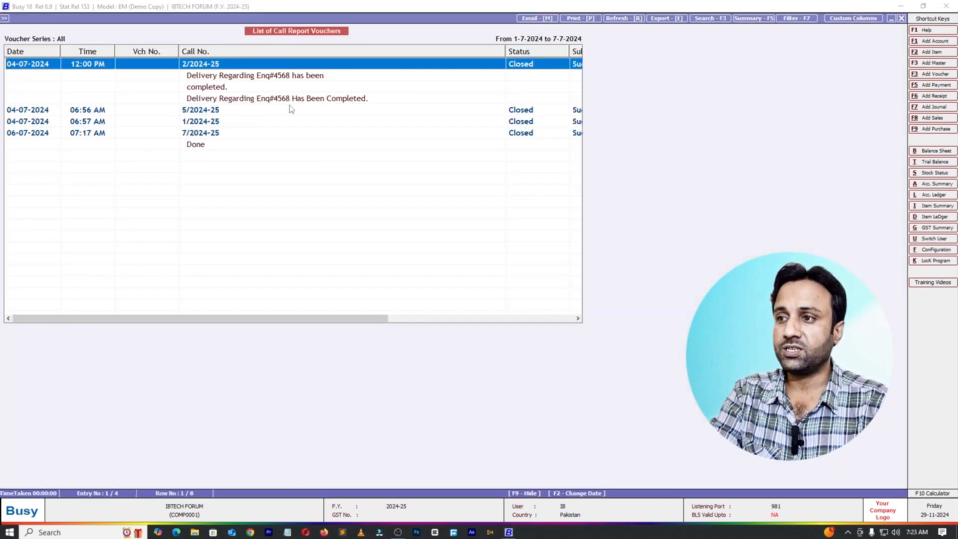
pyautogui.click(227, 76)
pyautogui.click(279, 121)
pyautogui.moveTo(268, 100); pyautogui.dragTo(271, 194)
pyautogui.click(228, 88)
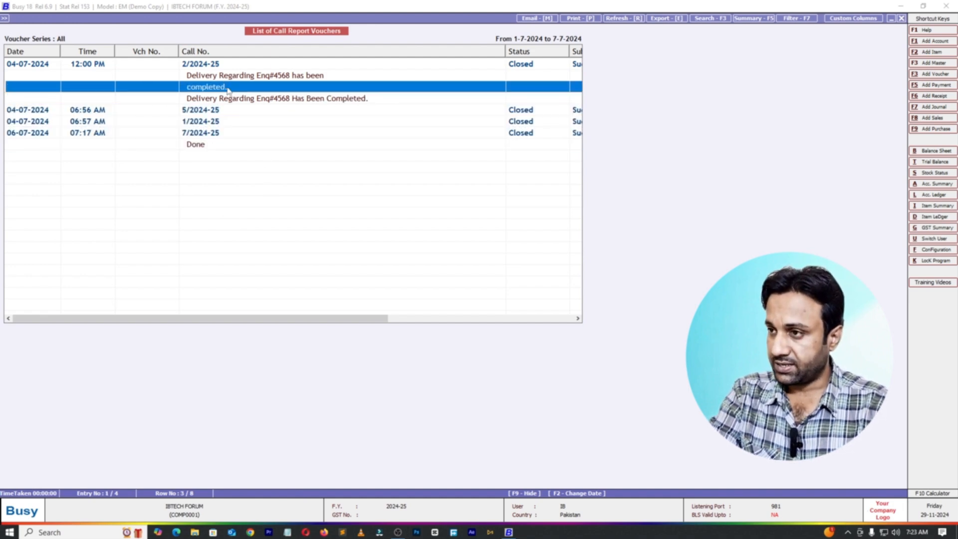
pyautogui.click(258, 133)
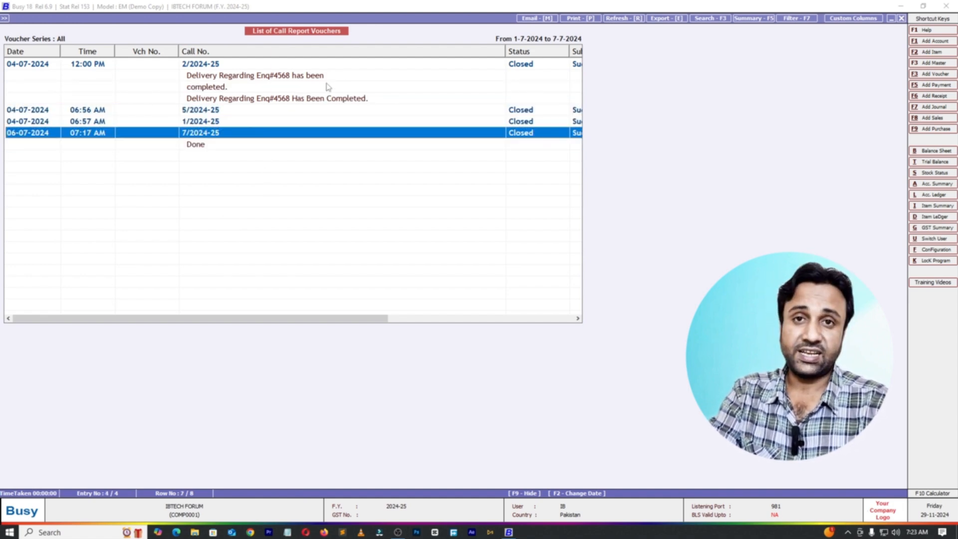
pyautogui.press('Escape')
pyautogui.press('Escape')
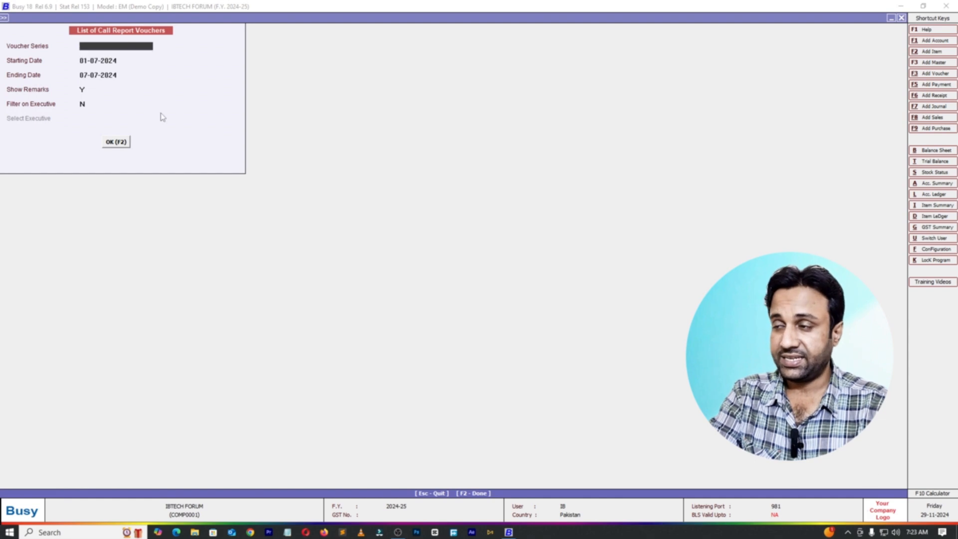